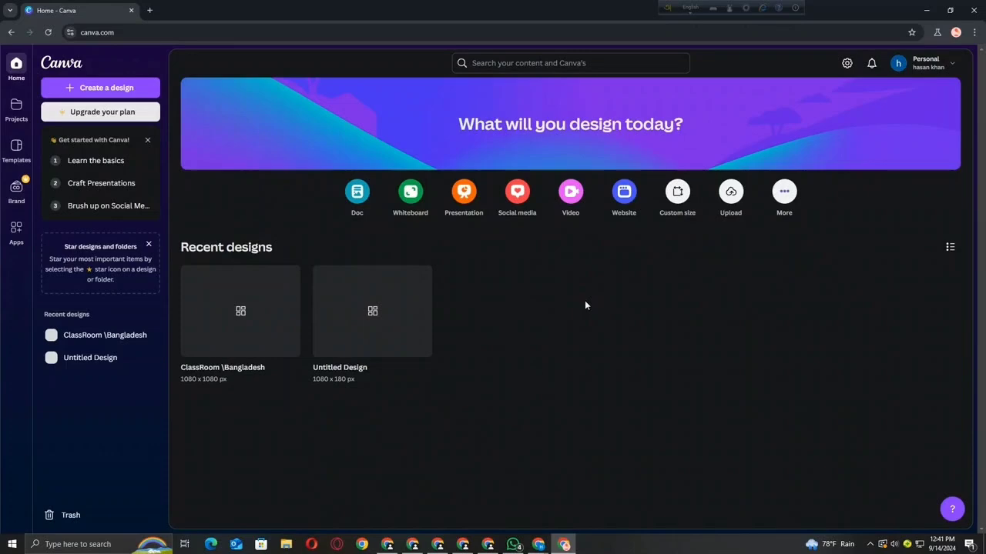
Create a blank custom-size design of 1080 × 1080 px and keep it open in the browser.
click(94, 87)
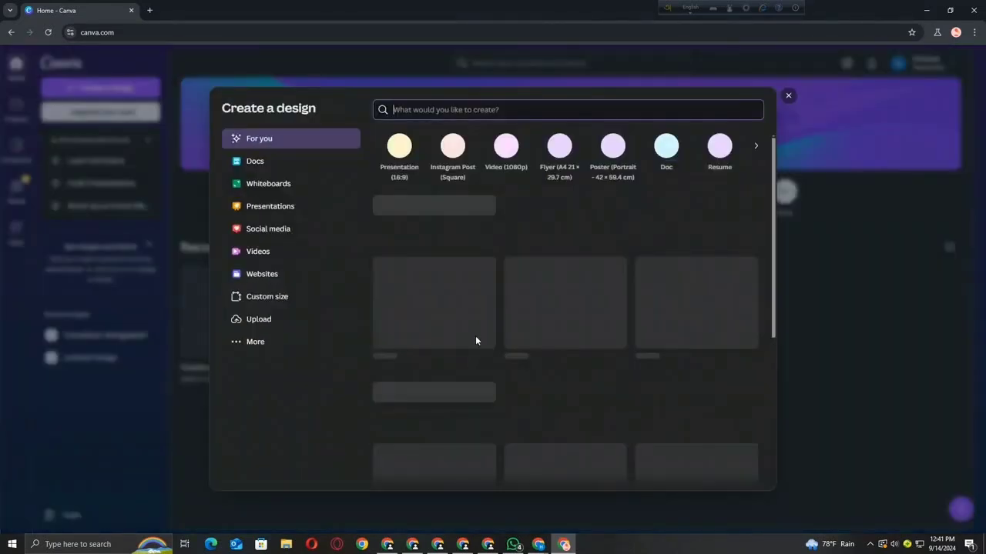
click(279, 296)
text(1080)
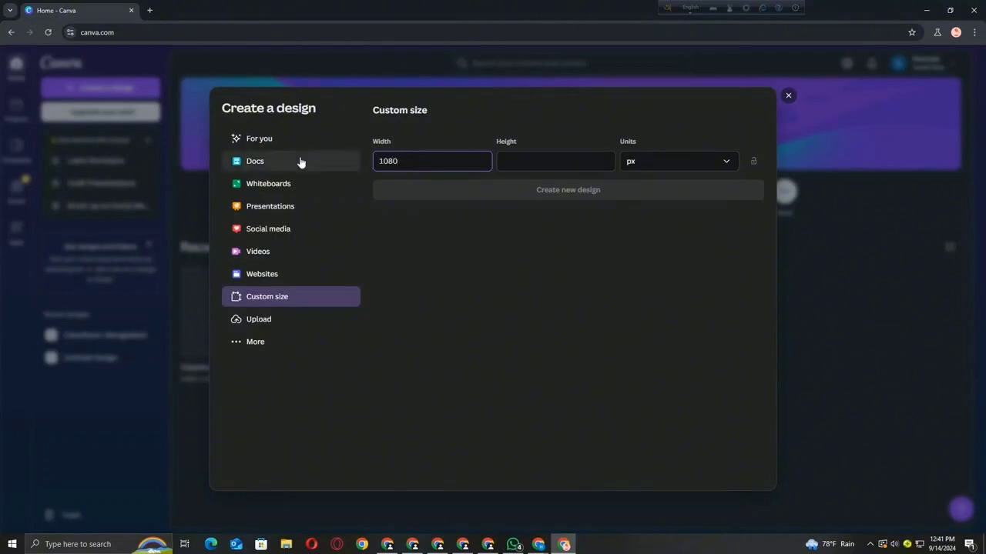
click(513, 161)
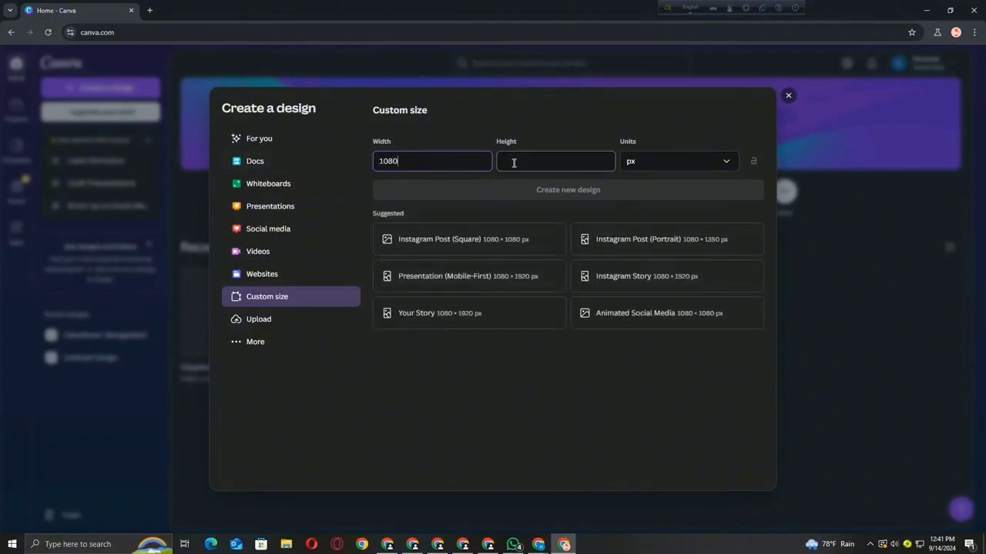
text(1080)
key(Return)
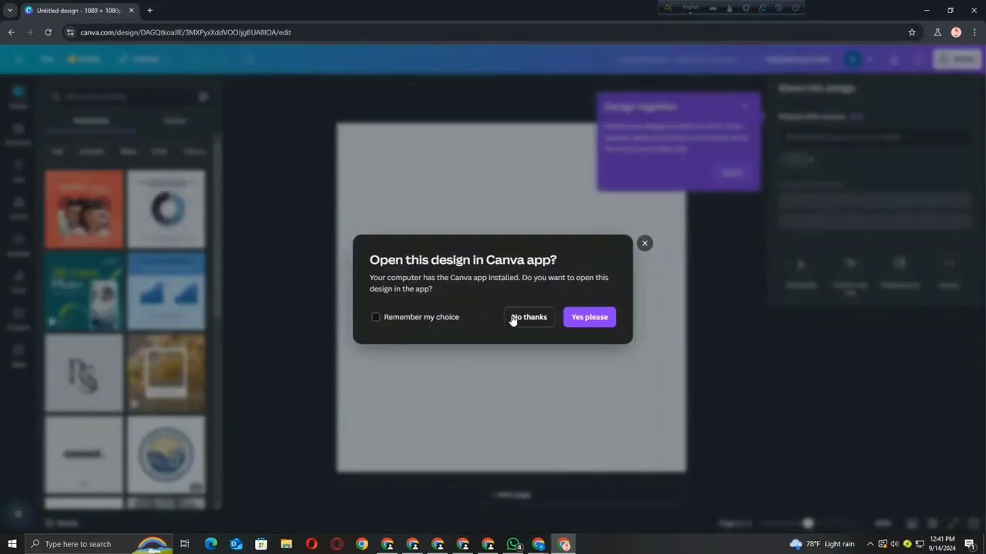
click(513, 320)
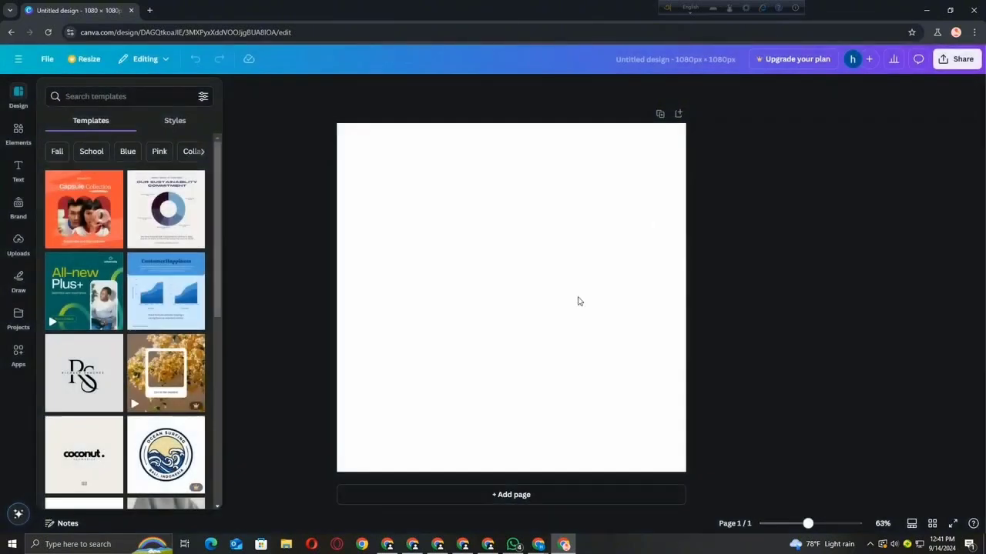
Try the Capsule Collection template on the page, replace it with the All-new Plus+ template, and return to the template list.
click(75, 200)
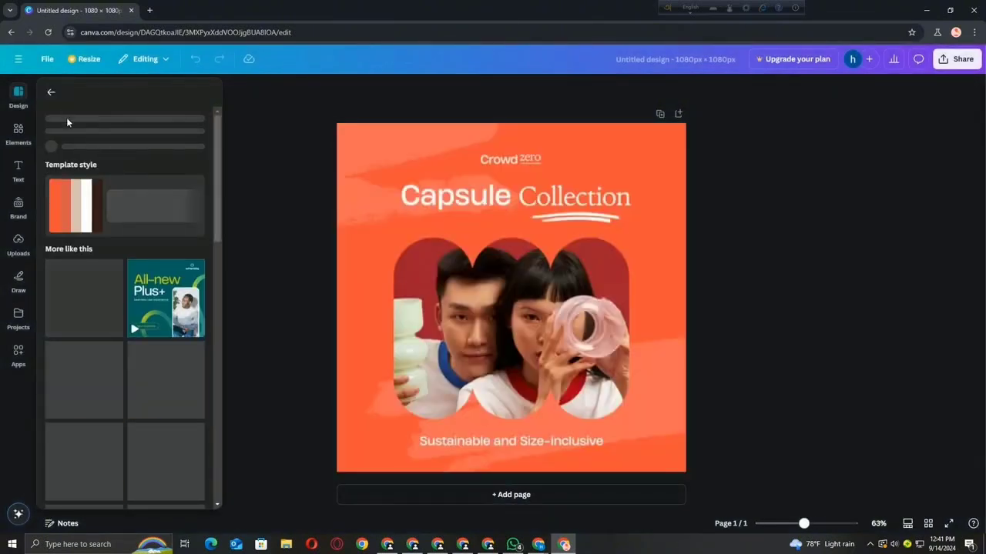
click(172, 296)
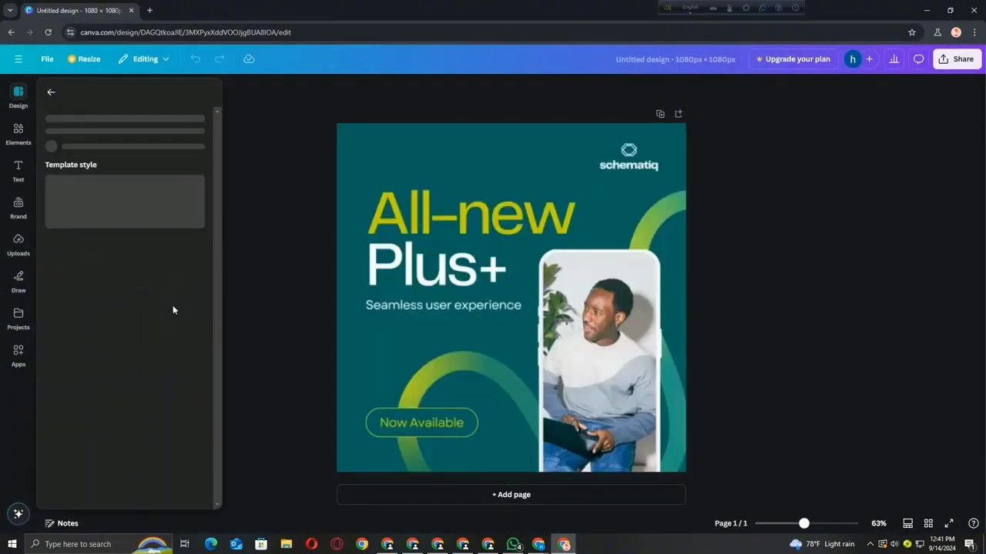
click(52, 92)
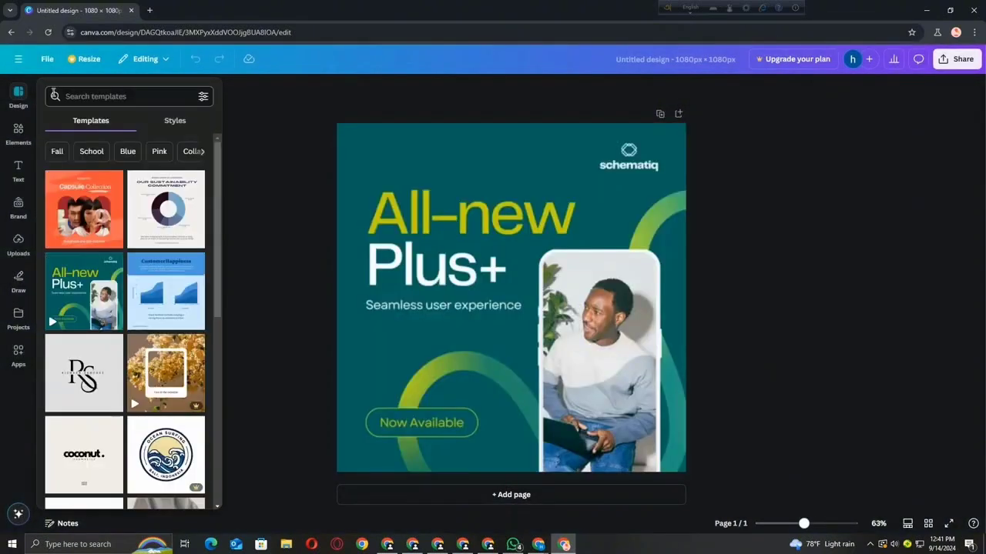
Look through the available elements and text styles, and add a second page below the template page.
click(18, 131)
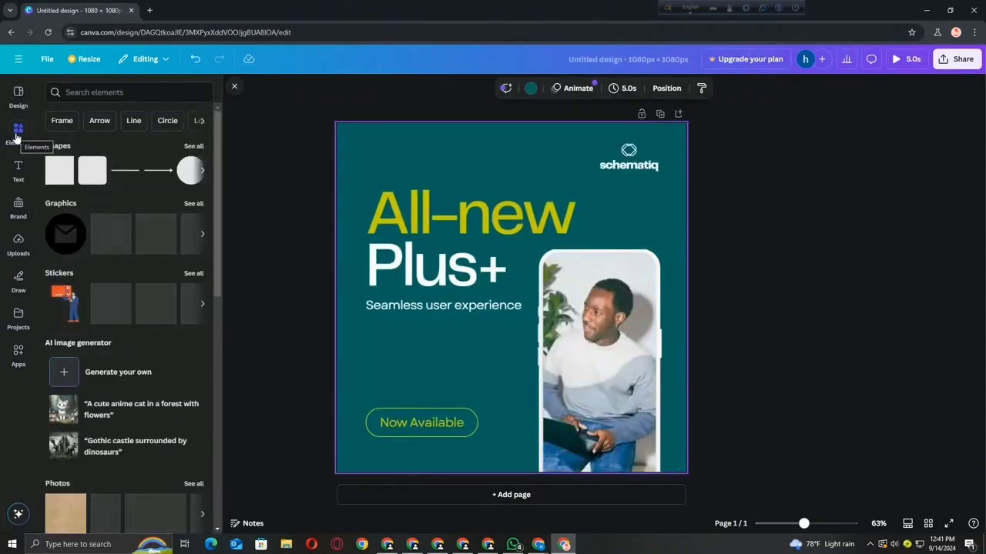
click(17, 170)
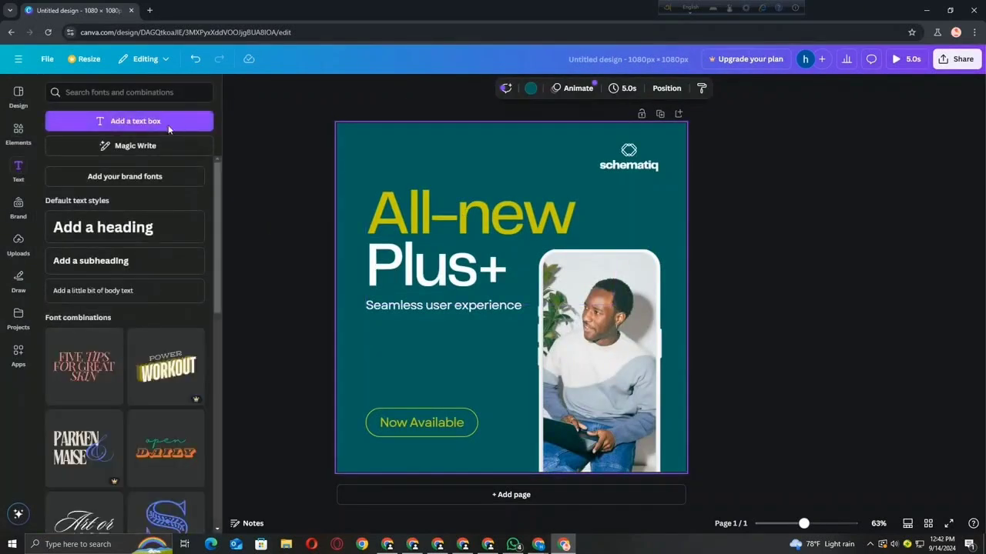
scroll(149, 242, down, 4)
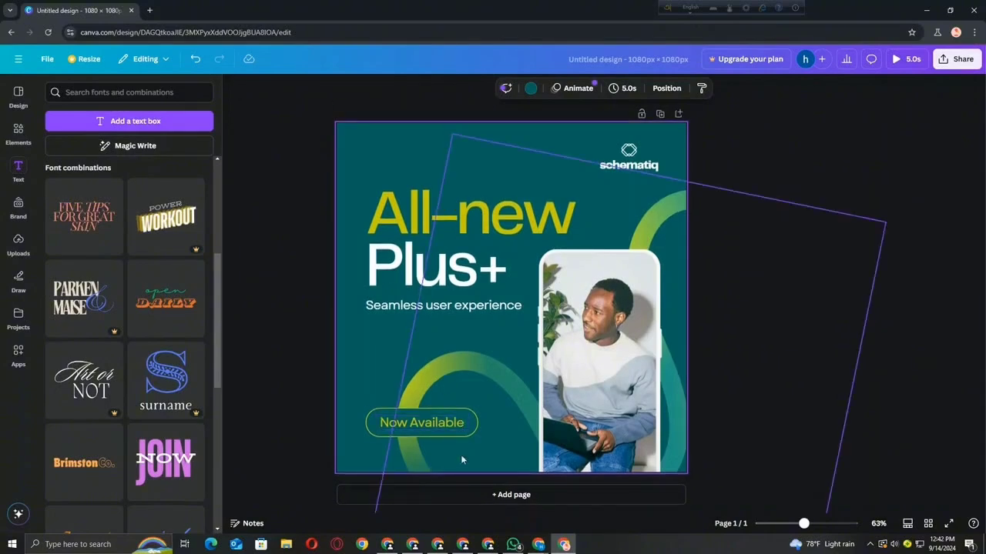
click(442, 496)
scroll(131, 311, up, 3)
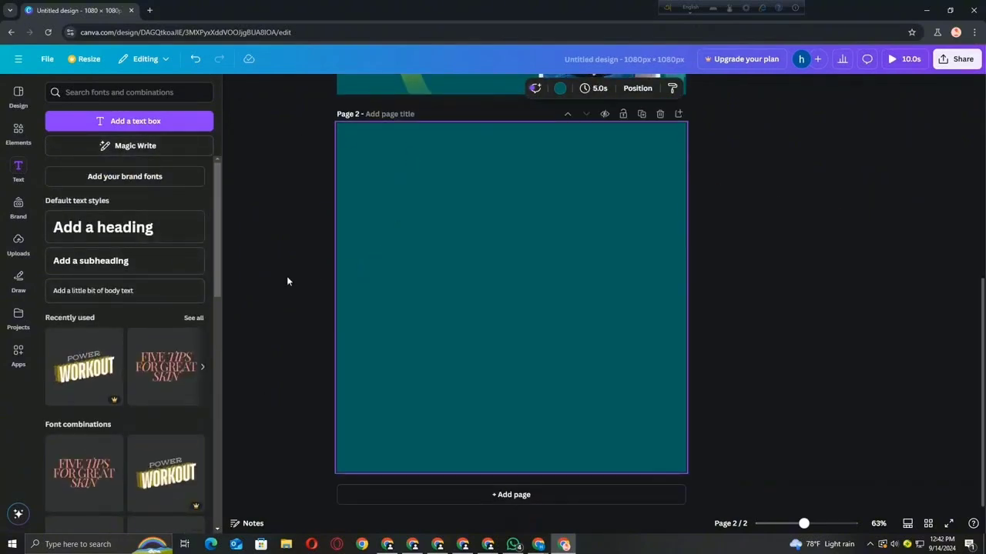
scroll(289, 281, up, 2)
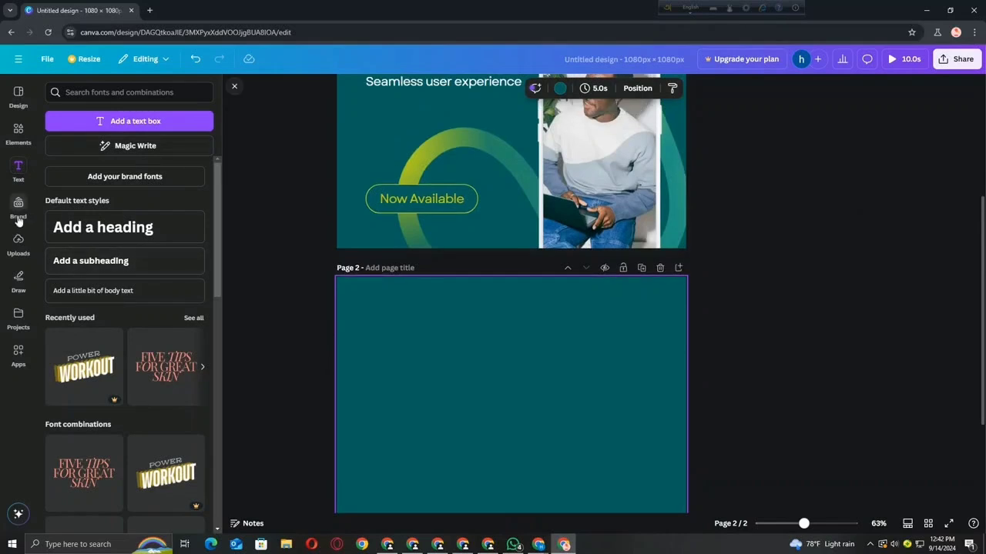
scroll(298, 338, down, 2)
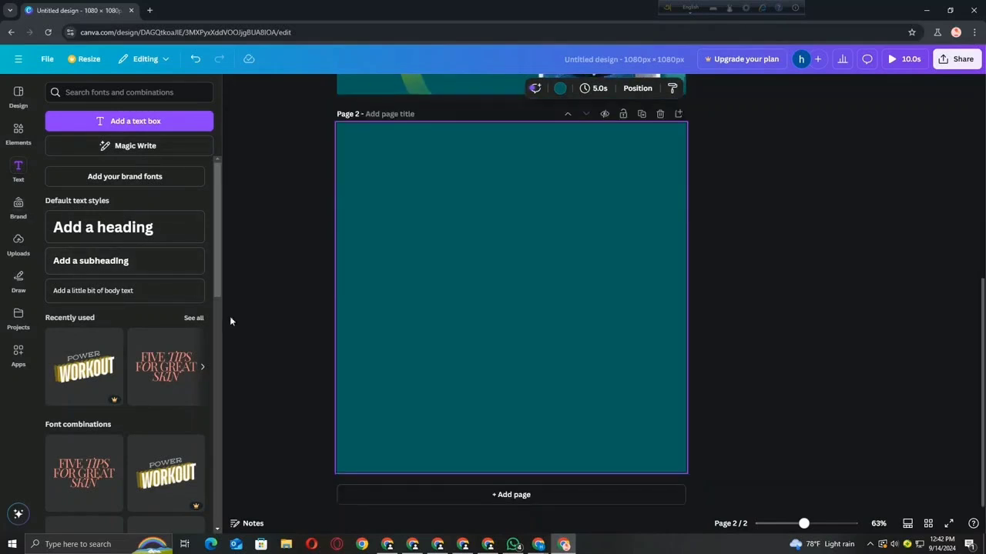
Add a plain solid line from the full Shapes collection to page 2 and rotate it to vertical.
click(23, 138)
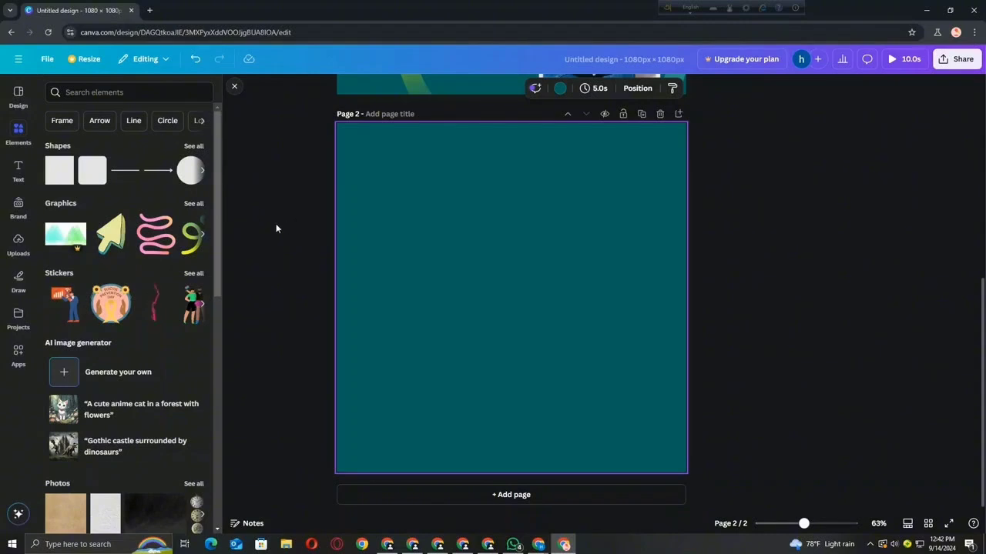
scroll(278, 229, up, 2)
scroll(279, 227, down, 2)
click(194, 148)
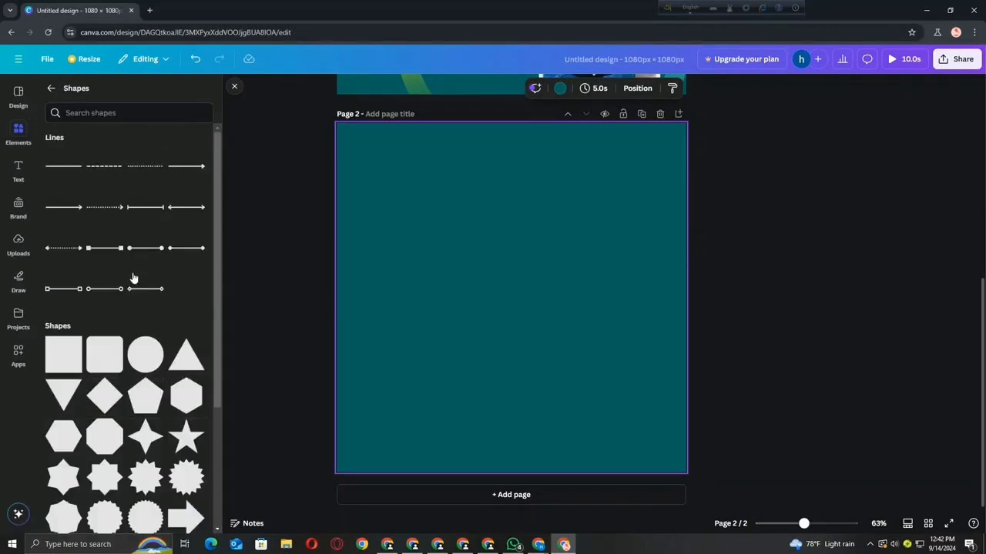
scroll(132, 277, down, 4)
scroll(133, 277, up, 4)
click(70, 169)
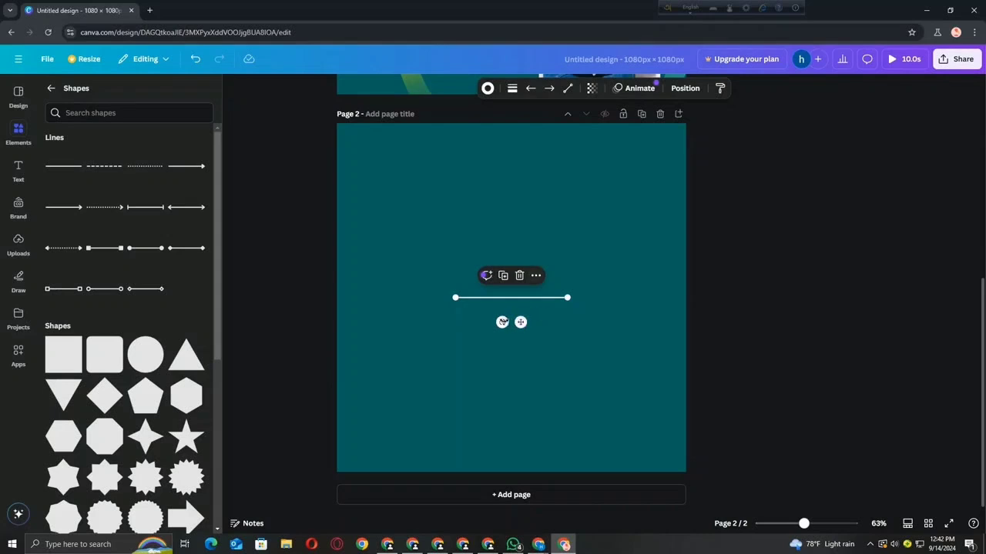
drag(502, 322, 471, 288)
click(729, 317)
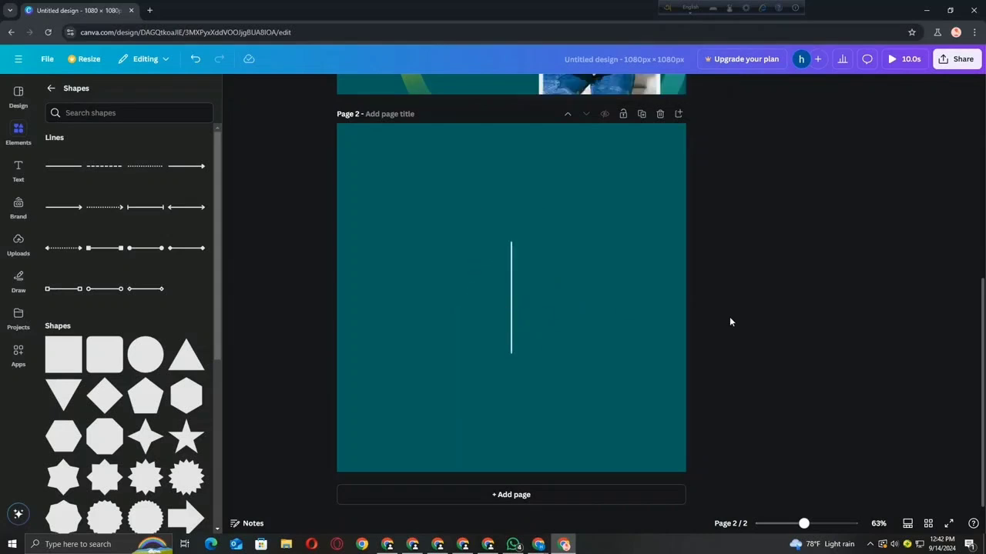
Move the vertical line from the centre of page 2 towards its left side.
click(510, 293)
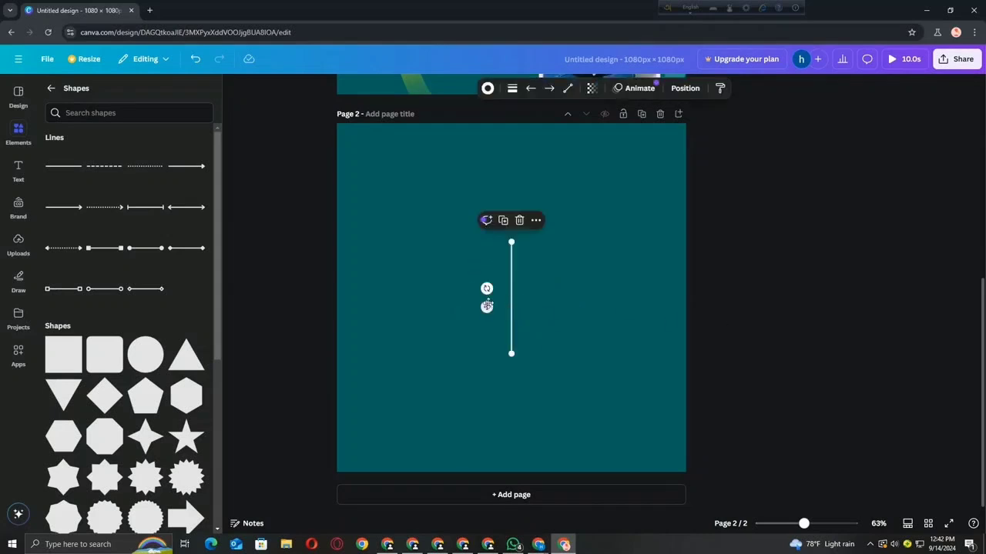
click(541, 298)
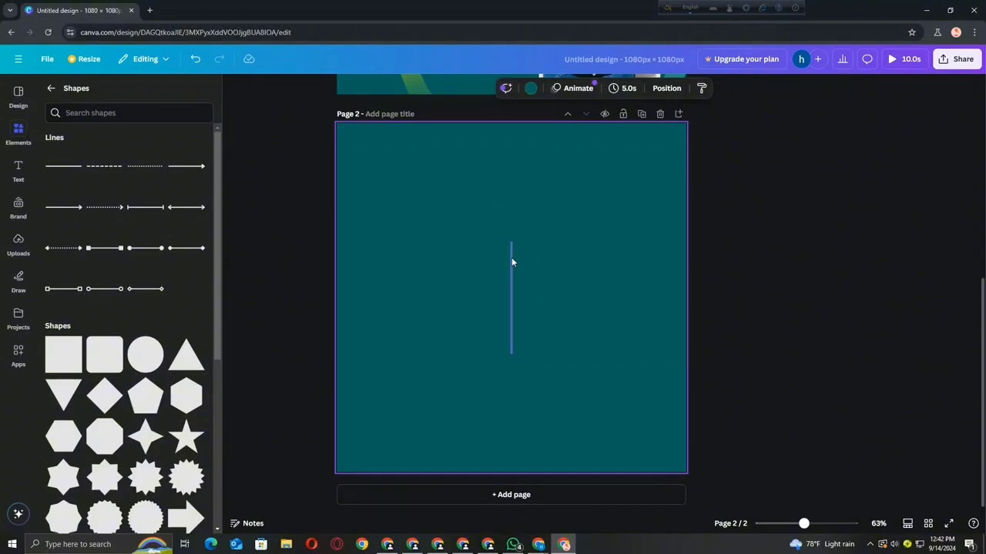
drag(511, 259, 439, 270)
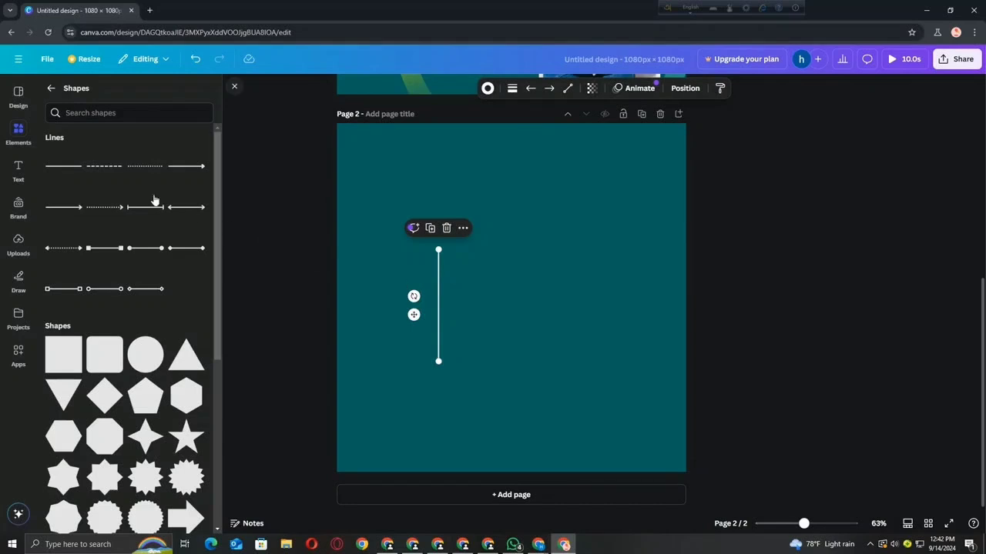
Add a dashed line, a double-headed arrow and a single-headed arrow to page 2, placing the single-headed arrow below the other two.
click(116, 166)
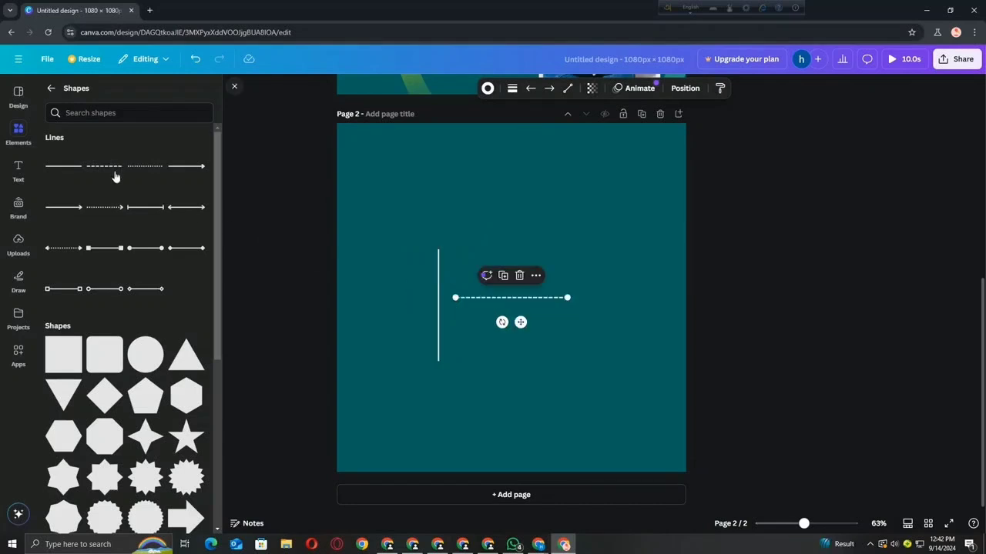
click(170, 207)
click(68, 208)
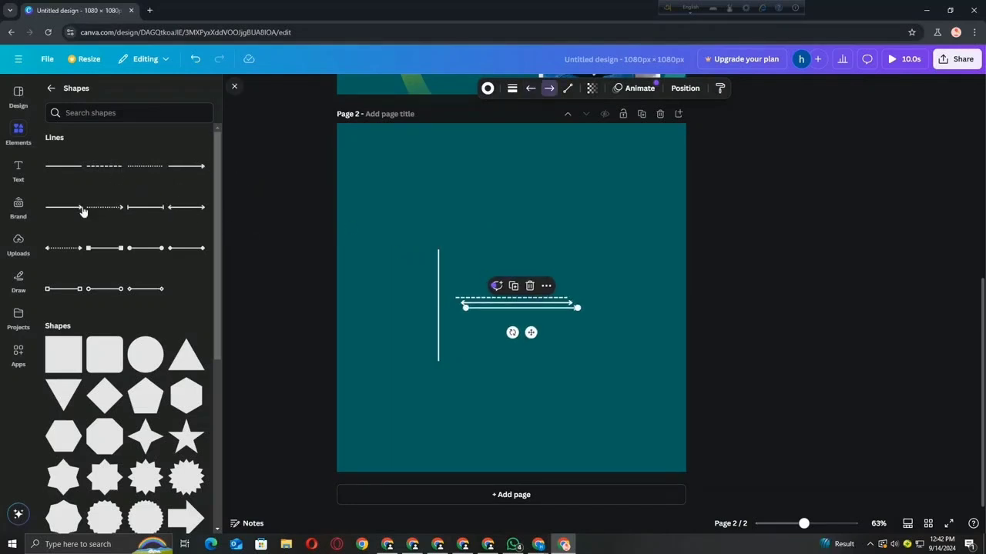
drag(532, 332, 543, 359)
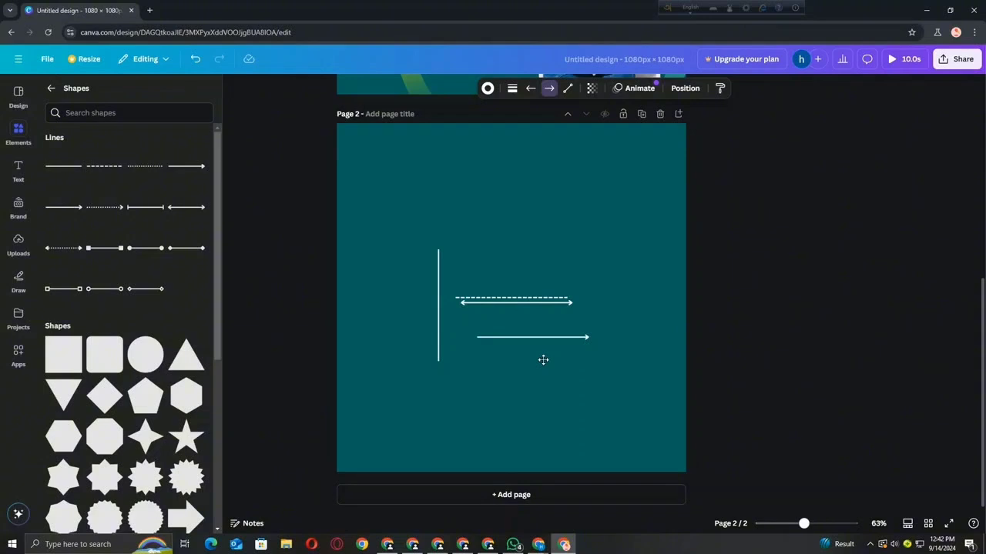
Add a square to page 2, make it slightly smaller and place it above the horizontal lines.
scroll(109, 232, down, 3)
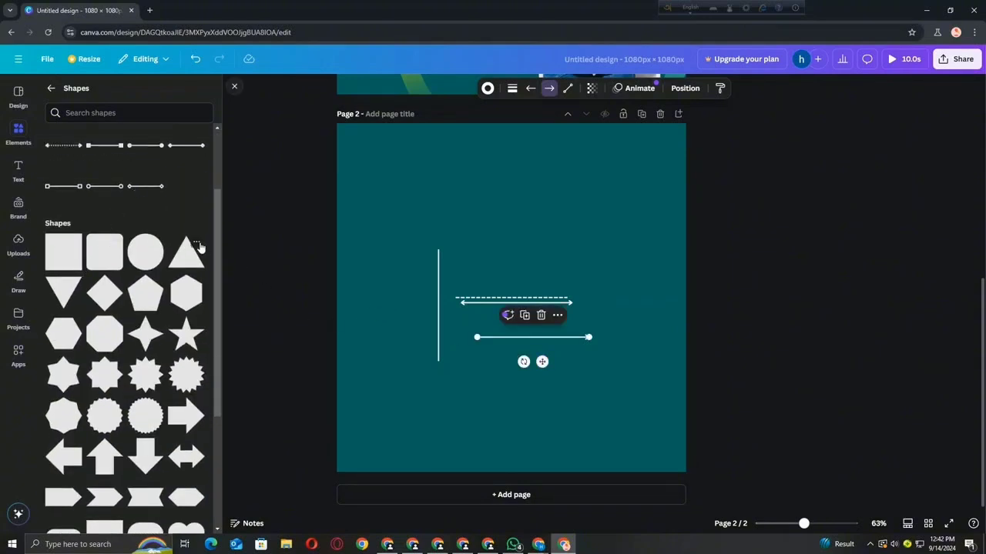
scroll(90, 248, down, 1)
scroll(89, 248, up, 1)
click(74, 242)
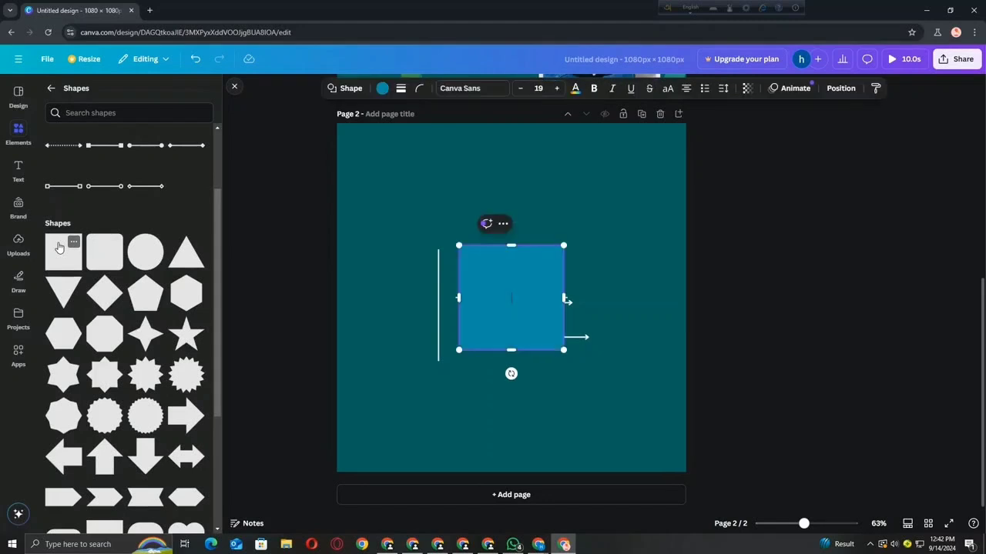
drag(480, 270, 491, 170)
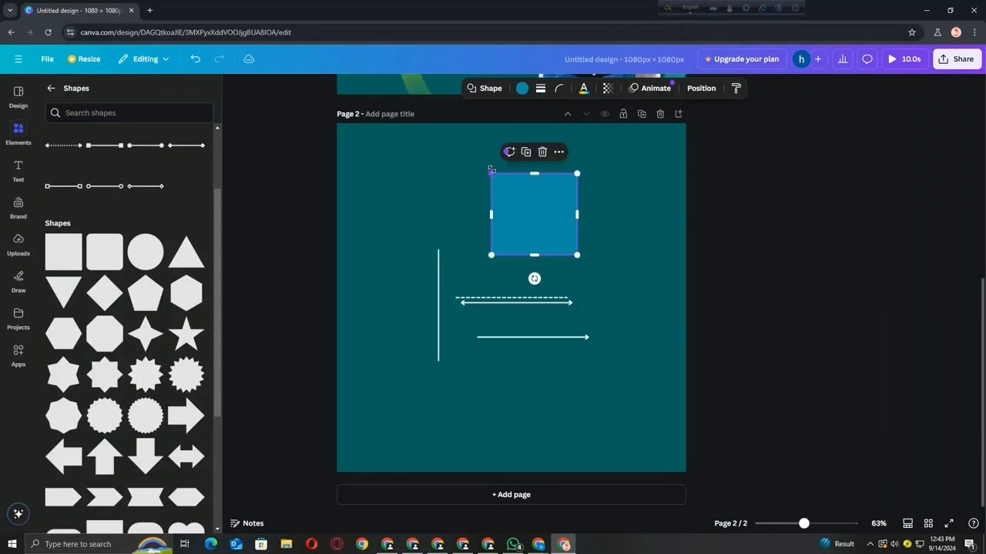
click(455, 179)
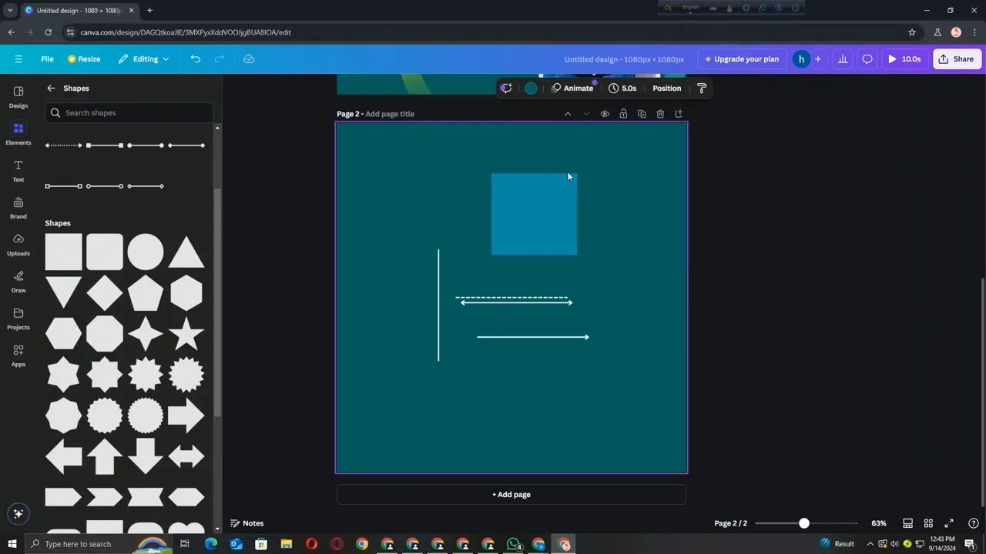
Add a rounded square to the left of the square and a circle overlapping the lower part of both.
click(92, 244)
drag(502, 288, 421, 213)
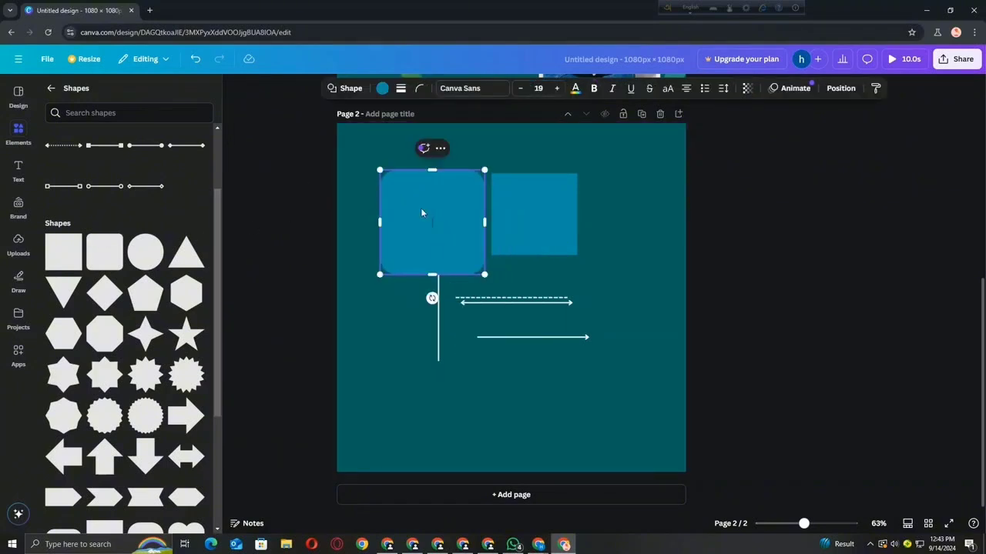
click(296, 215)
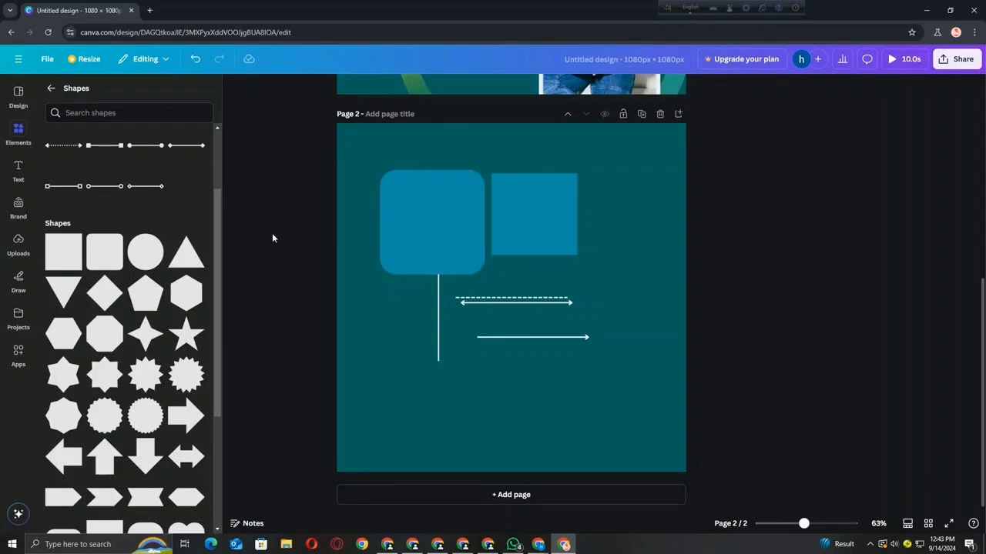
click(144, 252)
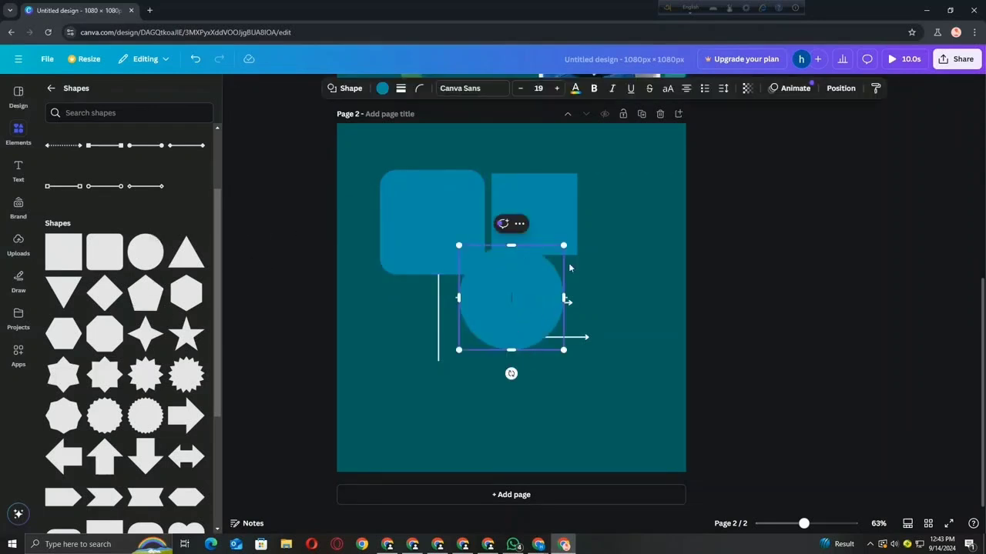
drag(496, 272, 484, 251)
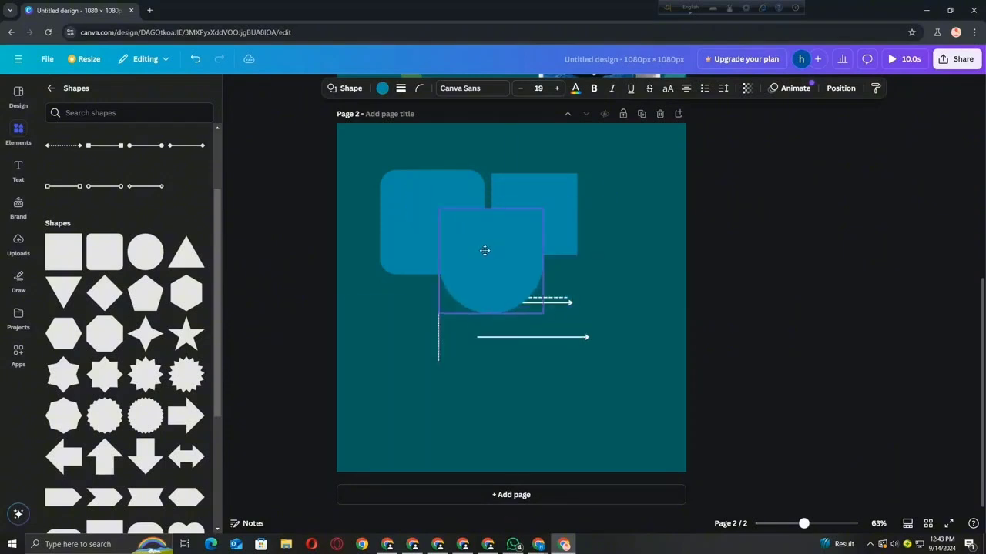
Add a downward-pointing triangle and move it to the lower right area of page 2, clear of the circle.
click(64, 287)
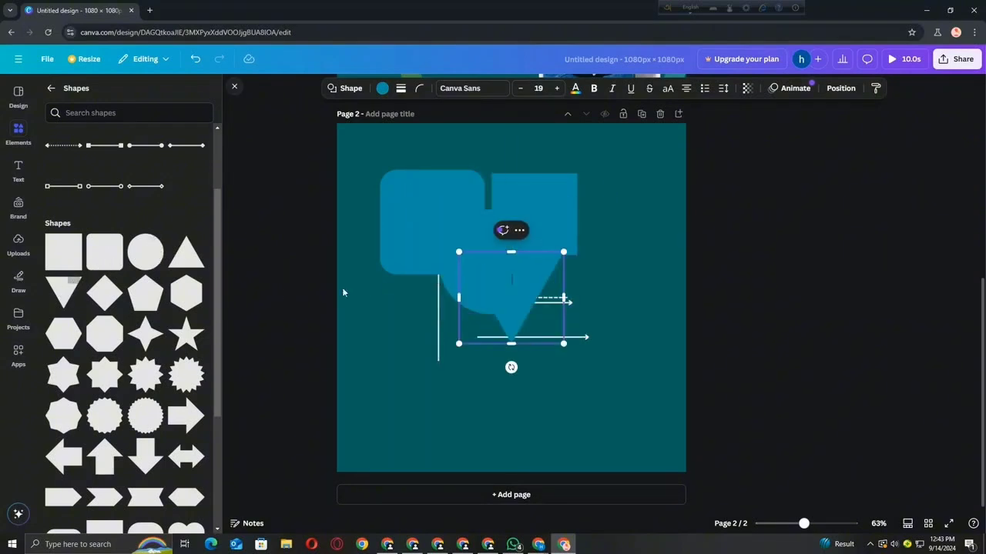
click(552, 363)
click(502, 273)
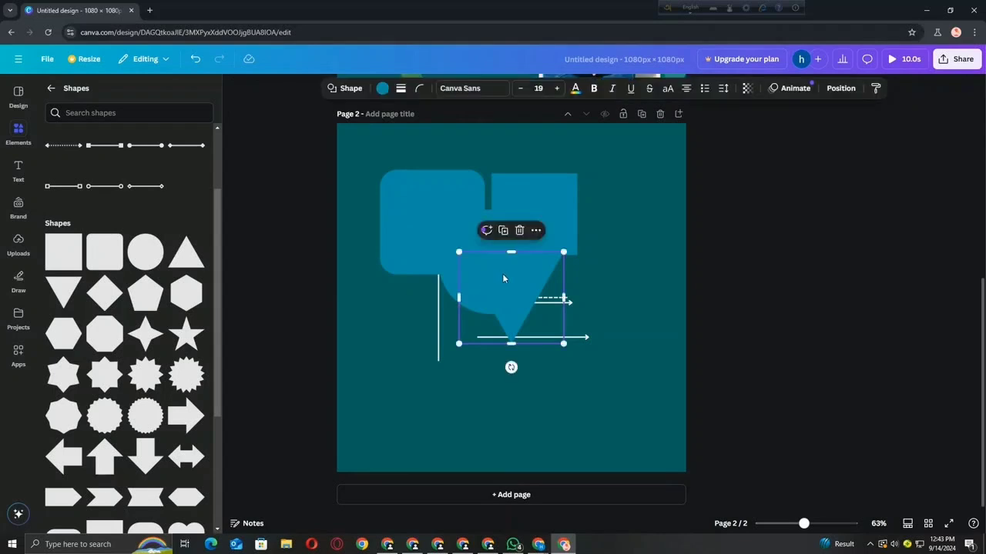
drag(502, 273, 595, 338)
scroll(129, 282, down, 5)
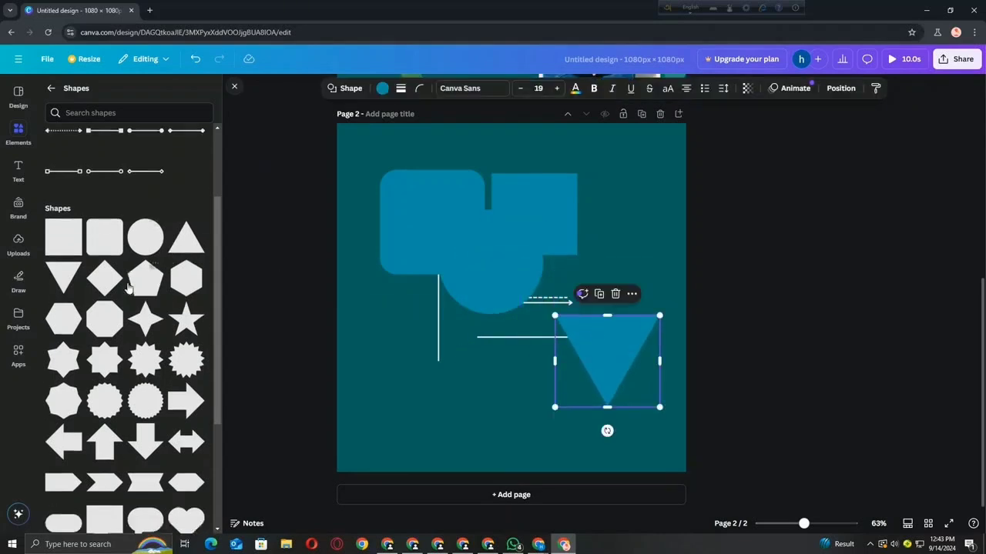
Add a many-pointed starburst shape to page 2 and move it to the lower left area, left of the triangle.
scroll(130, 282, up, 3)
click(146, 290)
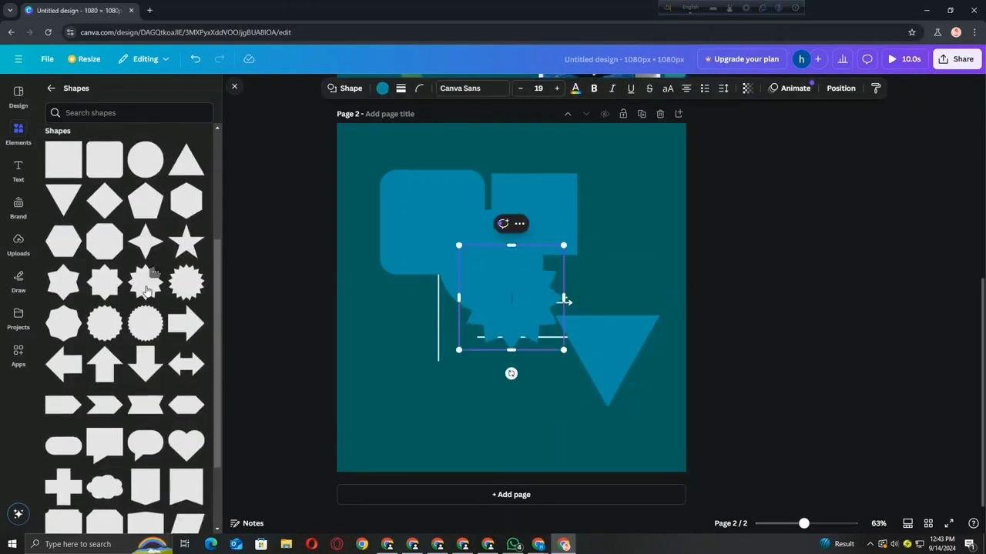
drag(535, 301, 456, 397)
scroll(192, 346, down, 2)
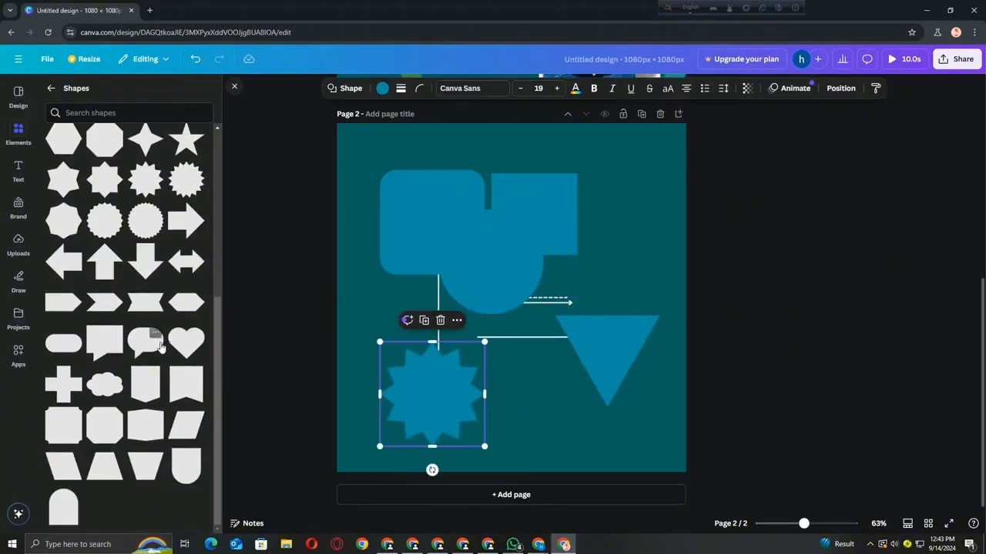
Move the rounded square toward page 2's left edge, and add a cut-corner square overlapping the page's top edge.
click(388, 232)
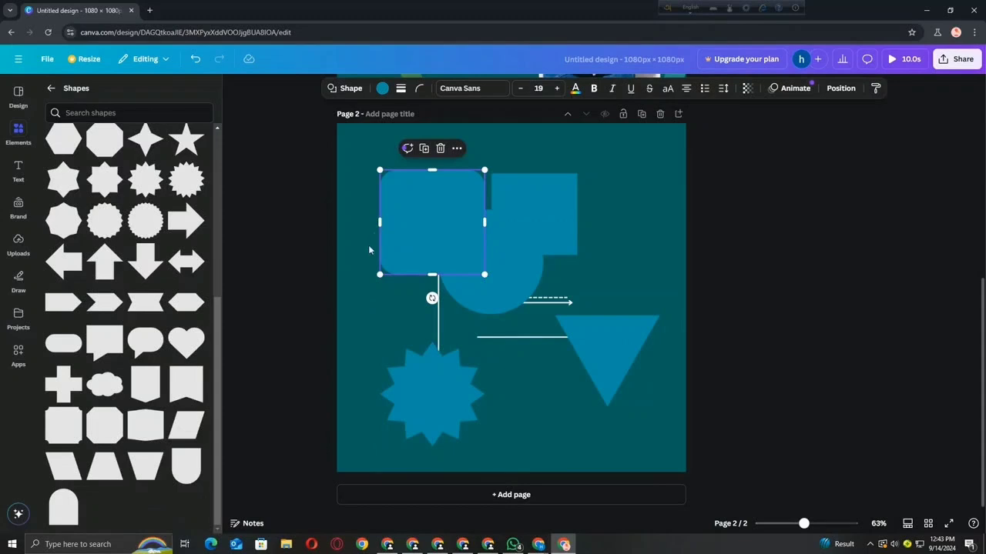
drag(395, 211, 359, 245)
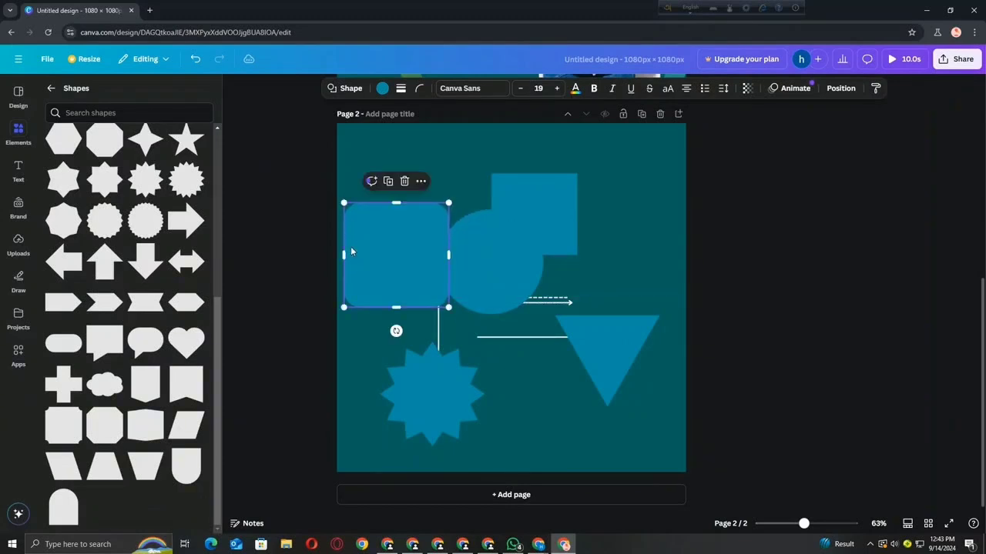
click(106, 424)
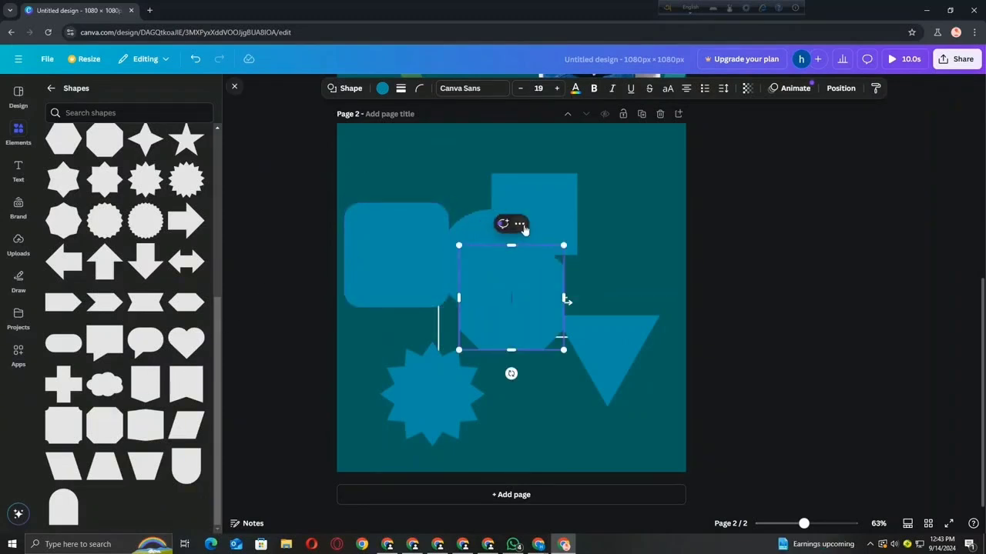
drag(509, 278, 465, 133)
Clear the circle, rounded square, starburst, triangle, arrow and all lines from page 2 by moving them off the page.
drag(496, 243, 150, 265)
drag(348, 250, 213, 286)
drag(394, 395, 132, 348)
drag(485, 302, 200, 285)
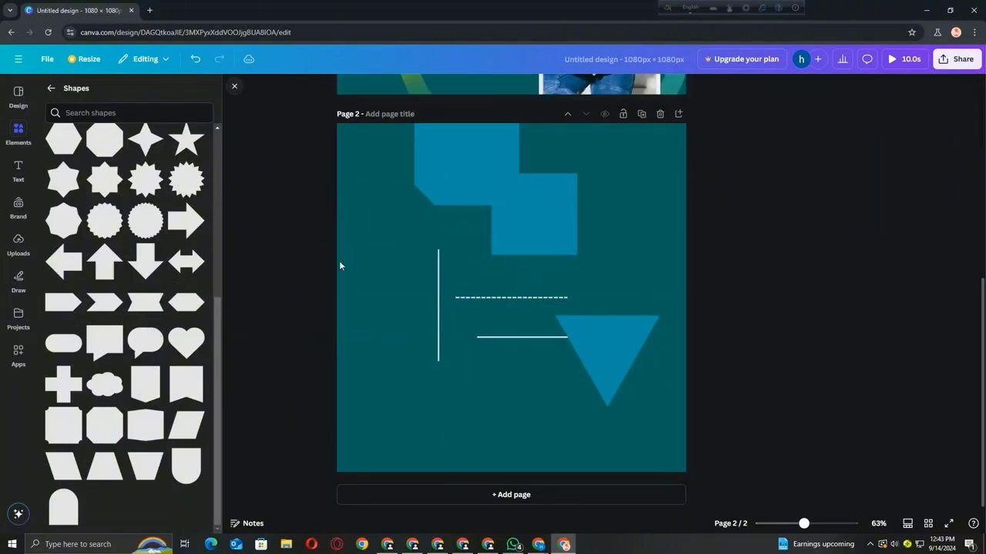
drag(439, 275, 204, 285)
drag(531, 336, 156, 333)
drag(669, 346, 886, 335)
drag(563, 300, 939, 301)
Leave the shapes collection and search all elements for "dot".
click(51, 87)
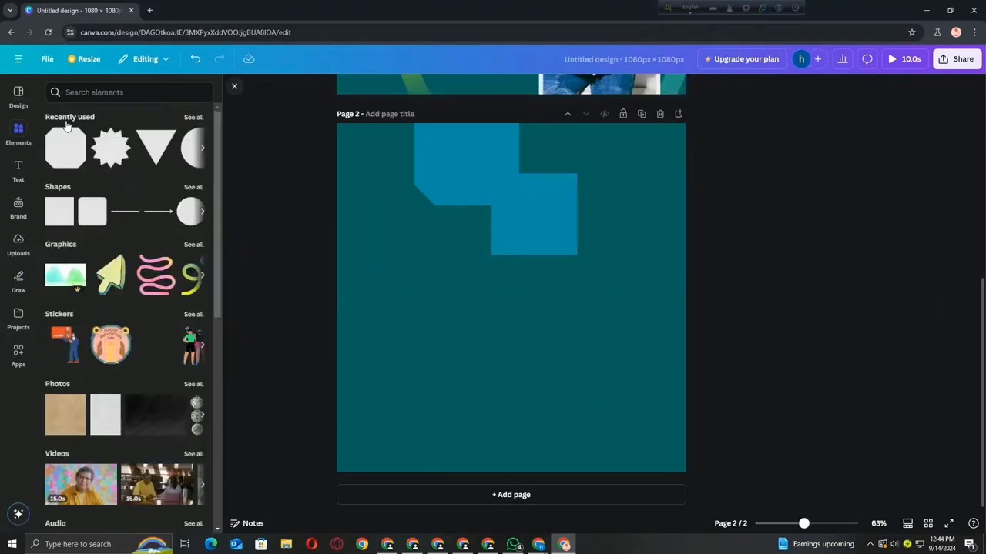
click(92, 93)
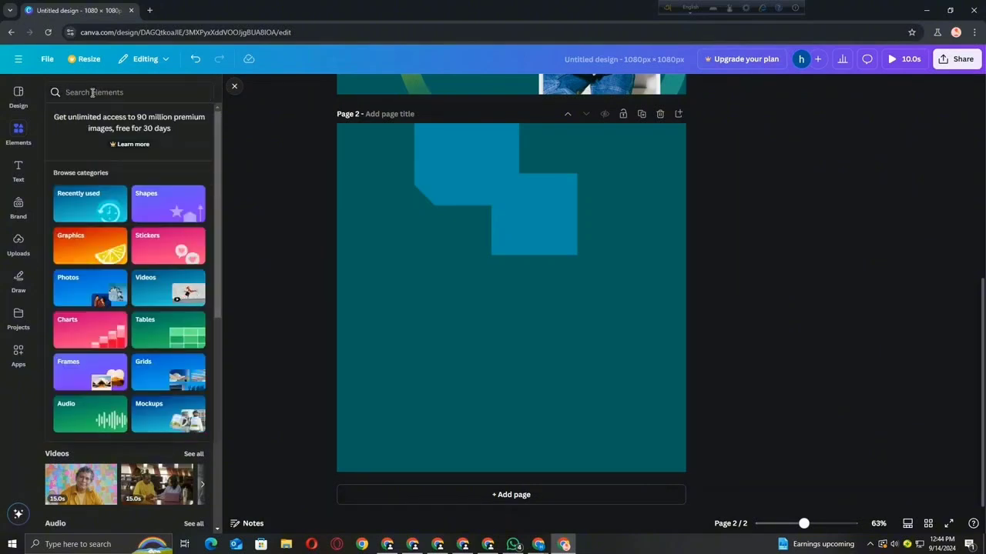
text(dot)
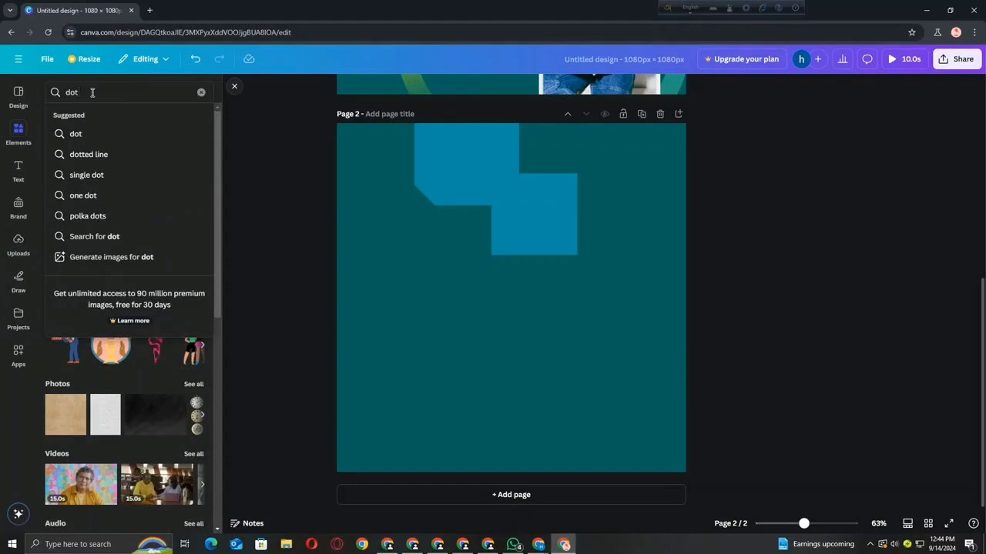
key(Return)
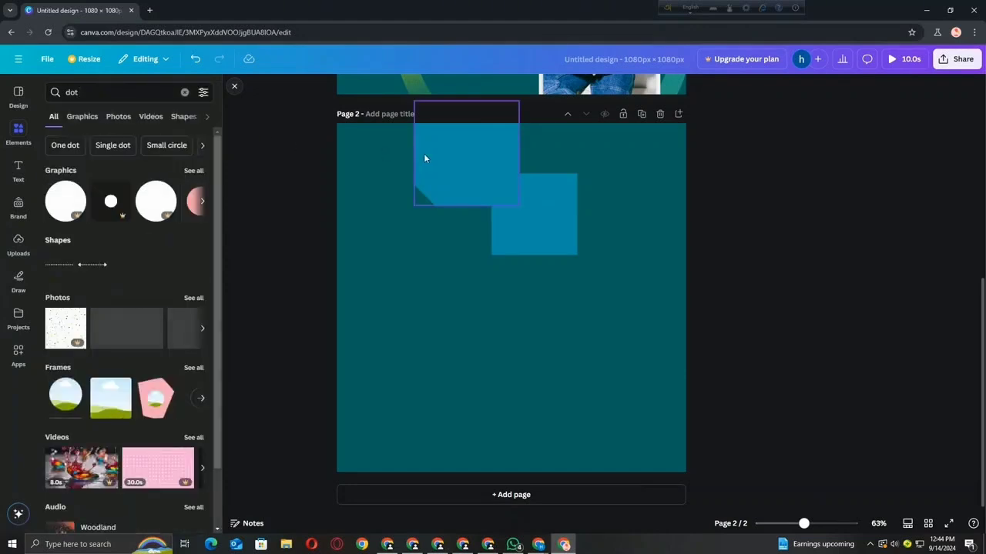
Delete the cut-corner square and the plain square from page 2.
drag(424, 157, 573, 178)
key(Delete)
drag(560, 215, 642, 211)
key(Delete)
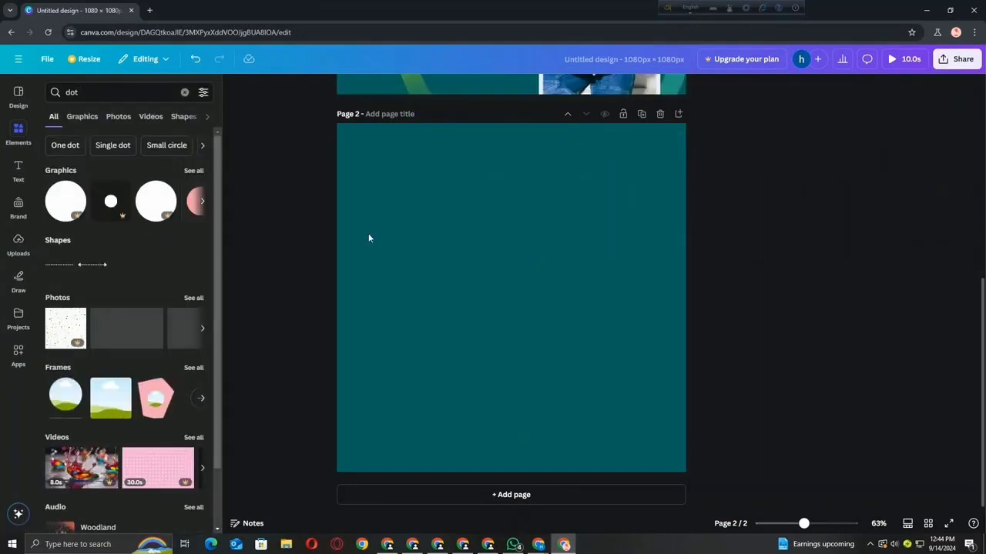
Look through the dot photo results and limit the element search to graphics.
click(194, 297)
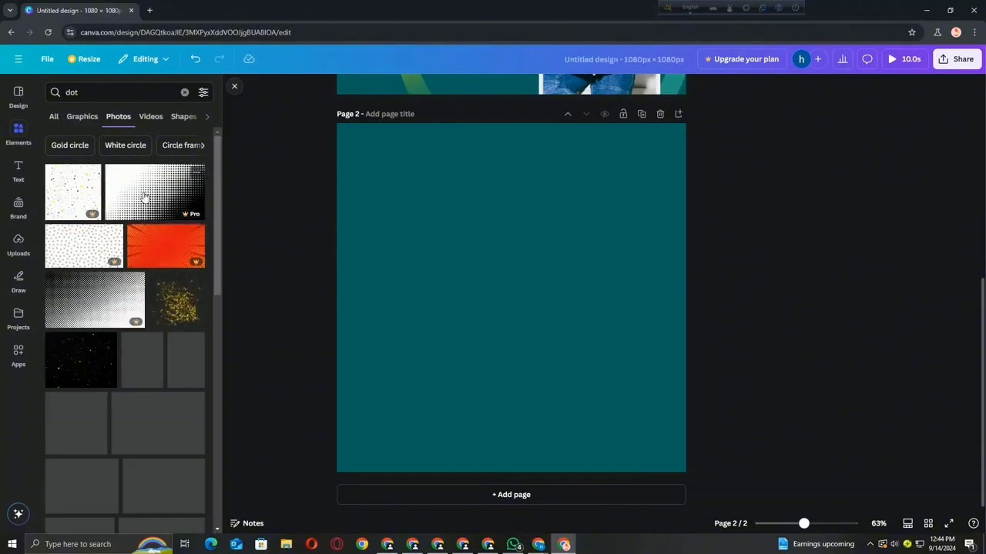
scroll(141, 195, down, 2)
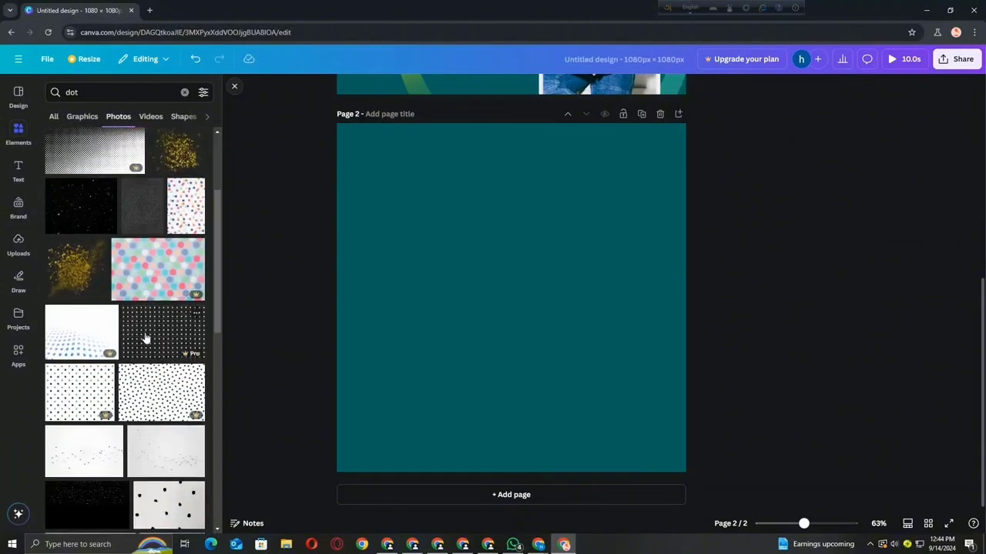
scroll(148, 339, up, 2)
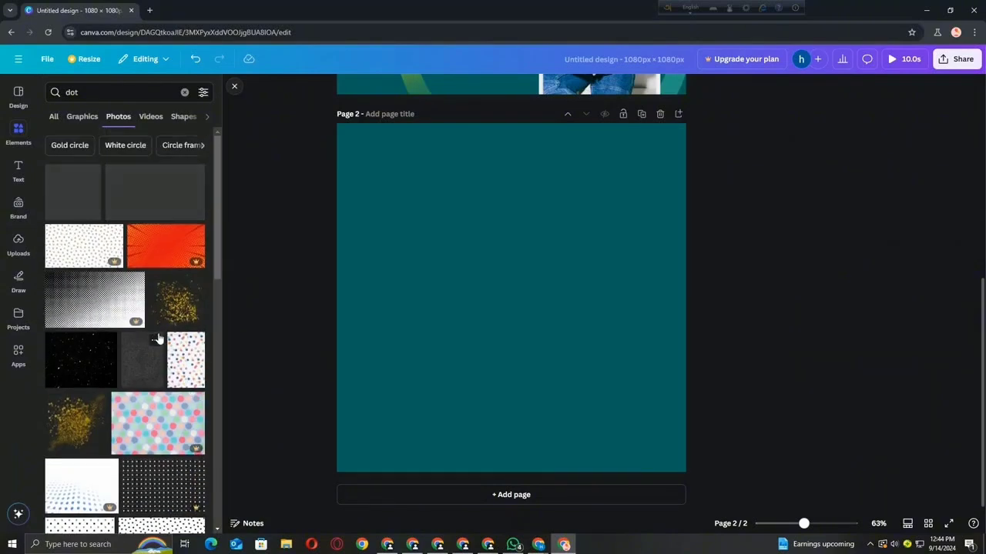
click(52, 118)
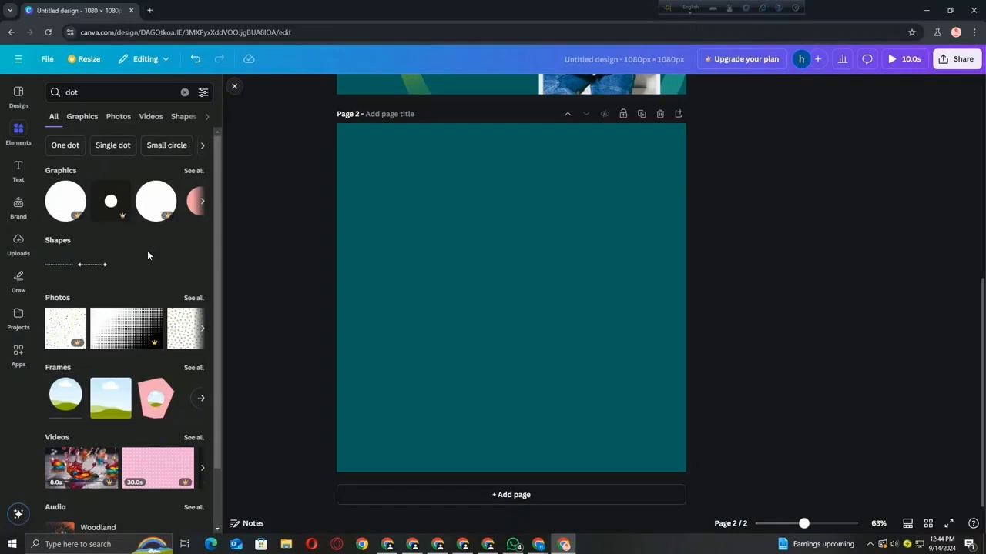
click(83, 117)
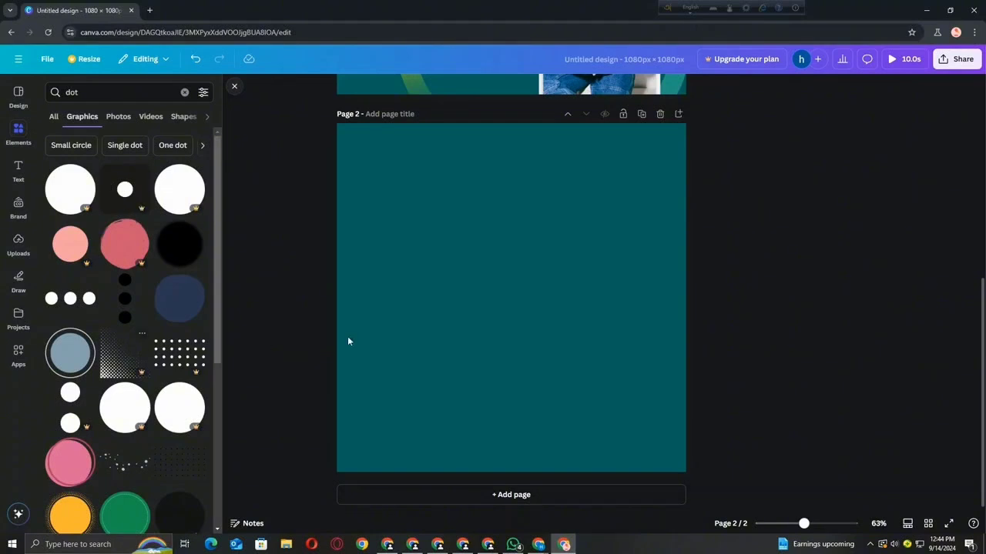
Try out the first premium circle graphic on page 2 and take it off the page again.
click(75, 196)
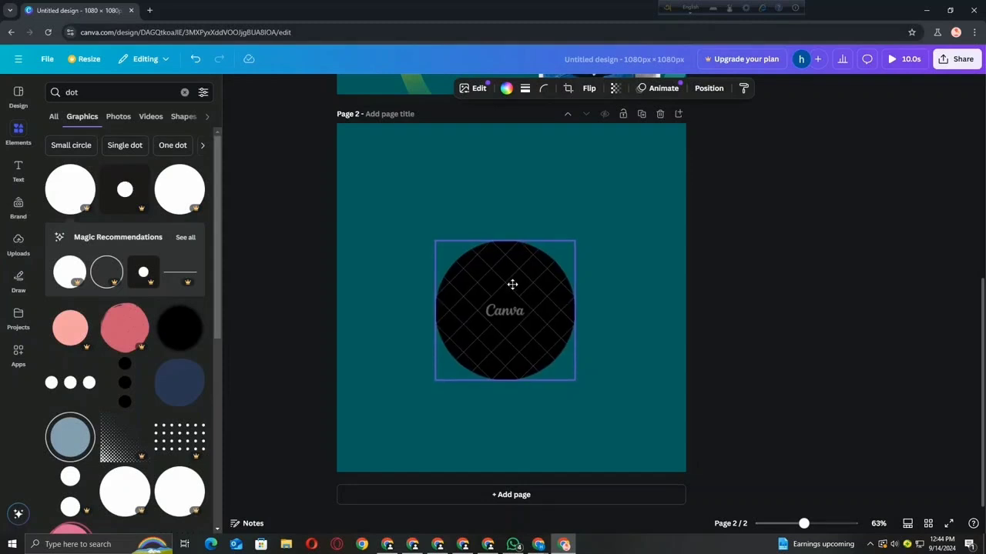
click(943, 66)
drag(505, 316, 932, 268)
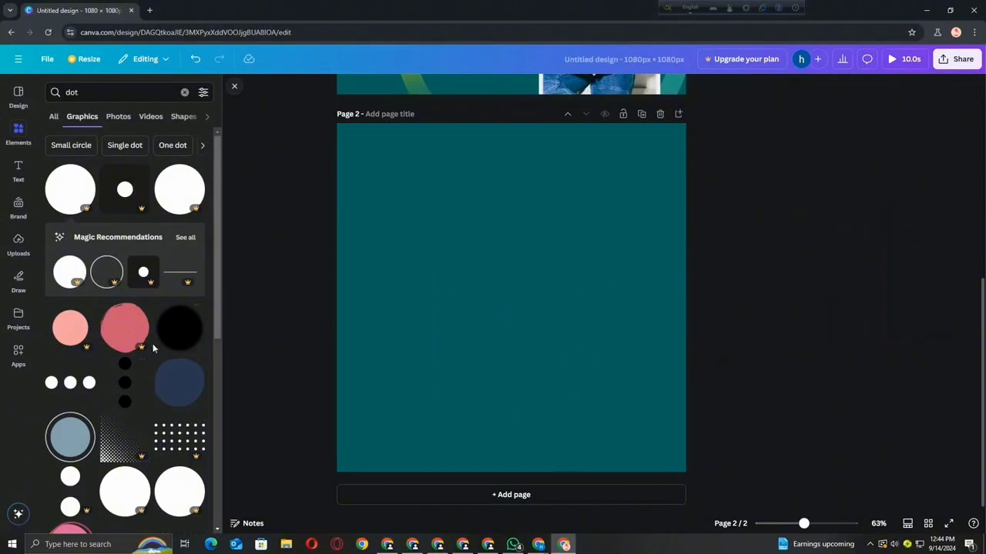
Add the horizontal three-dot graphic to page 2 and move it slightly above and left of the page centre.
scroll(123, 286, down, 5)
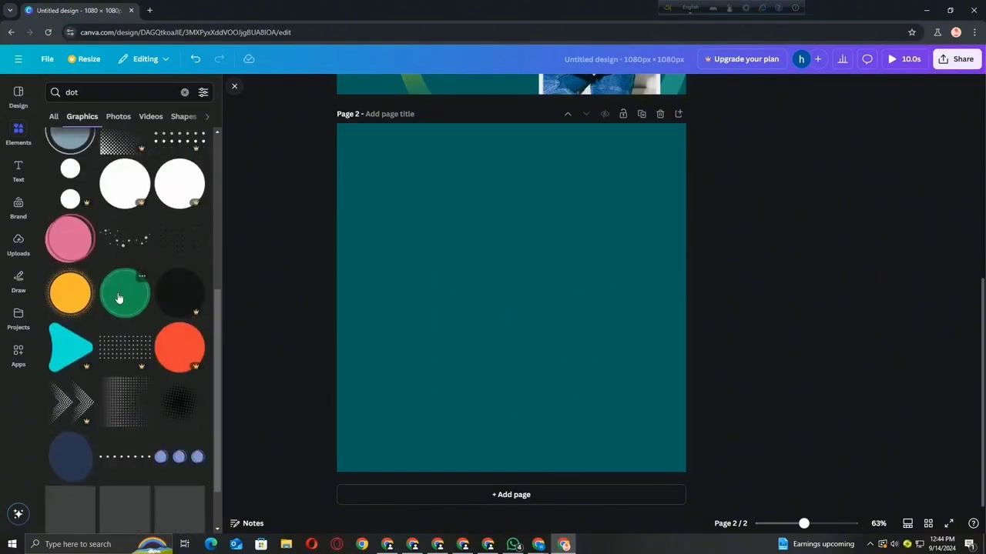
scroll(108, 327, up, 3)
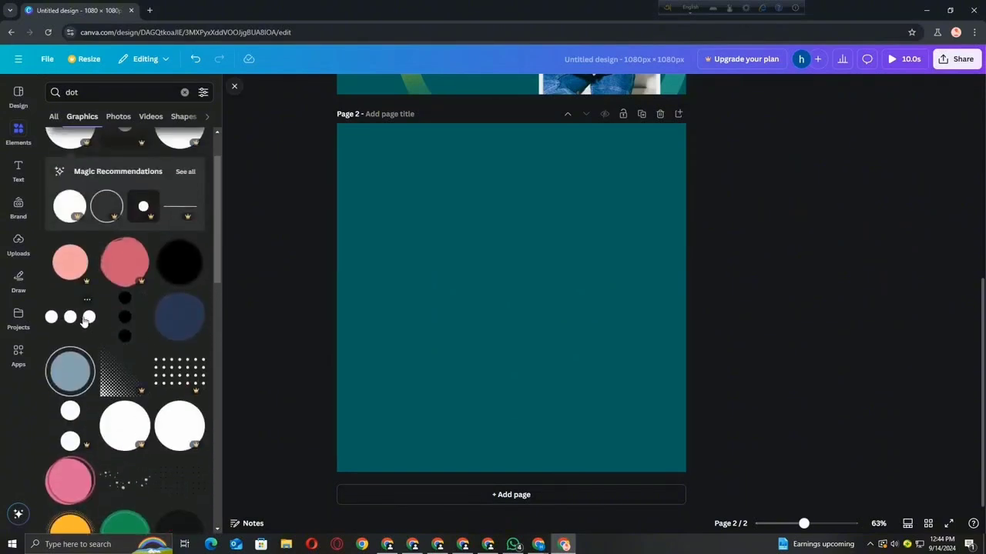
click(84, 321)
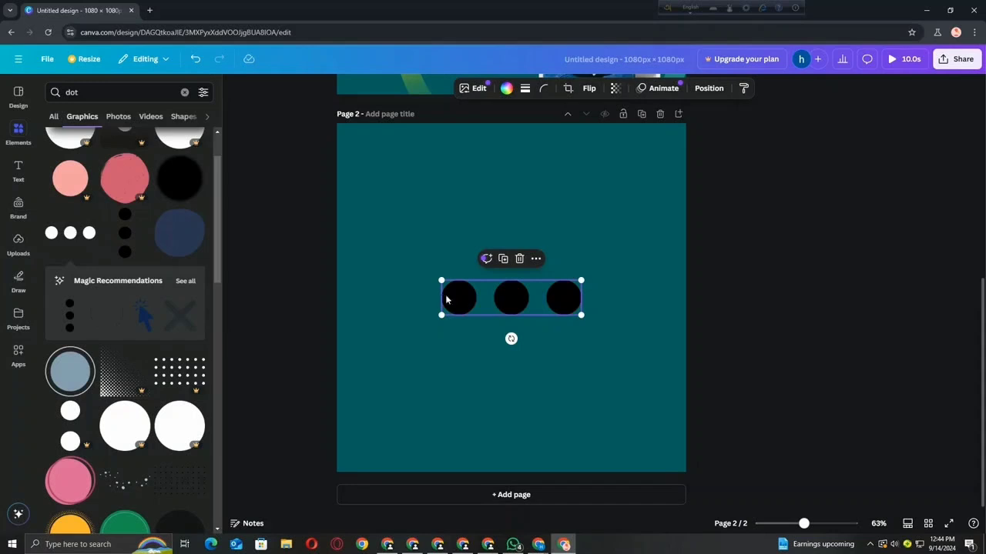
drag(523, 289, 490, 246)
Try out the vertical three-dot graphic and a second horizontal one on page 2, and delete both.
click(126, 236)
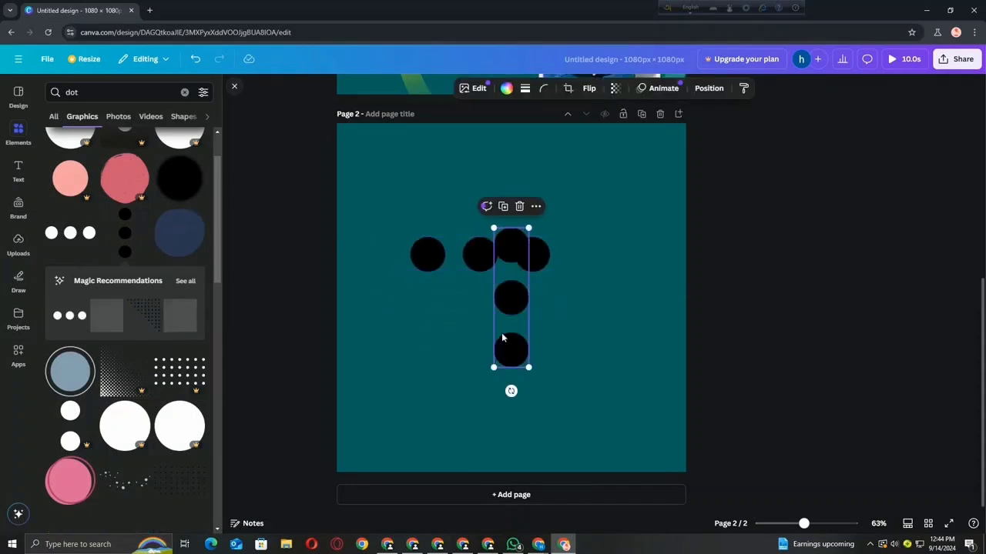
drag(502, 337, 421, 274)
click(78, 237)
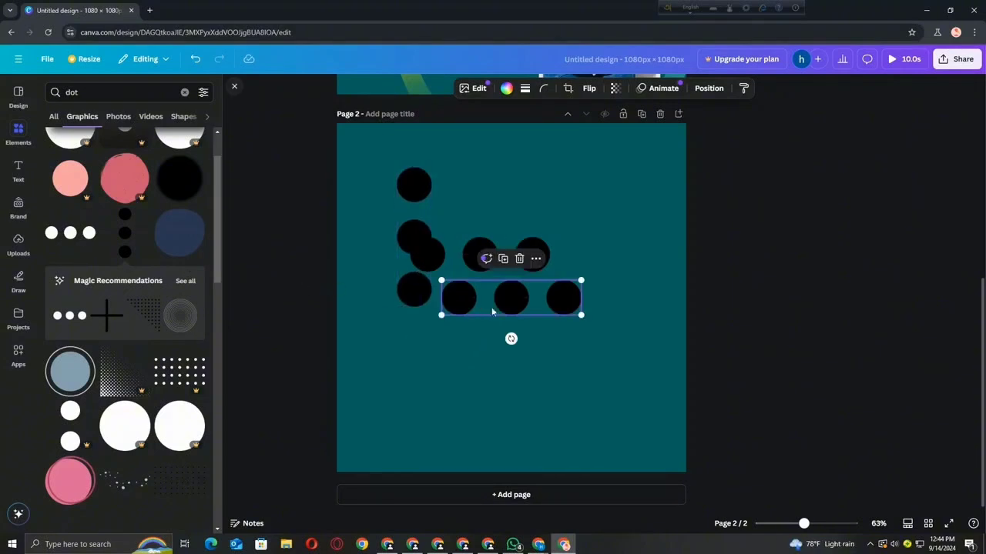
drag(492, 312, 352, 295)
key(Delete)
click(408, 244)
key(Delete)
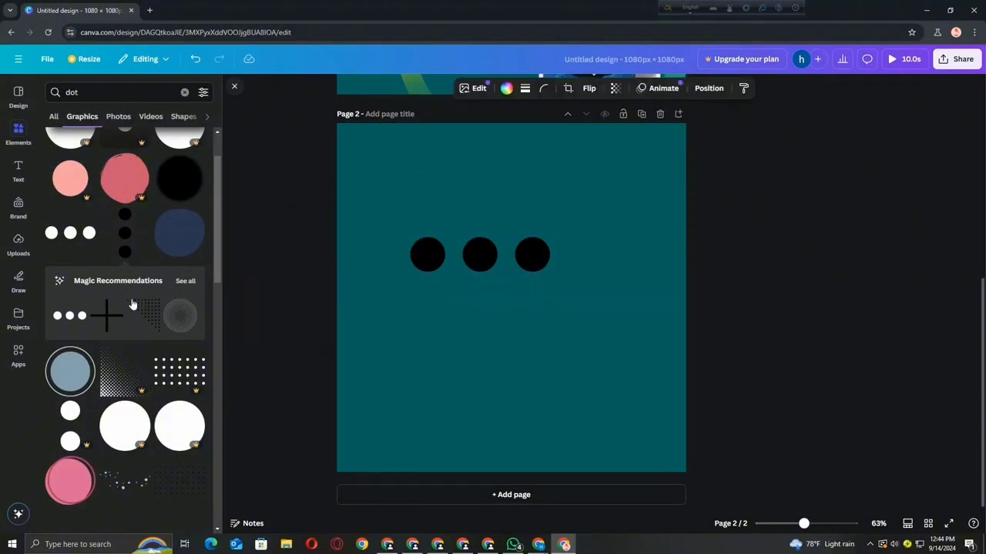
Move the three dots toward the top of page 2, and add a scattered-dots graphic and a black dot grid below them.
scroll(123, 308, down, 3)
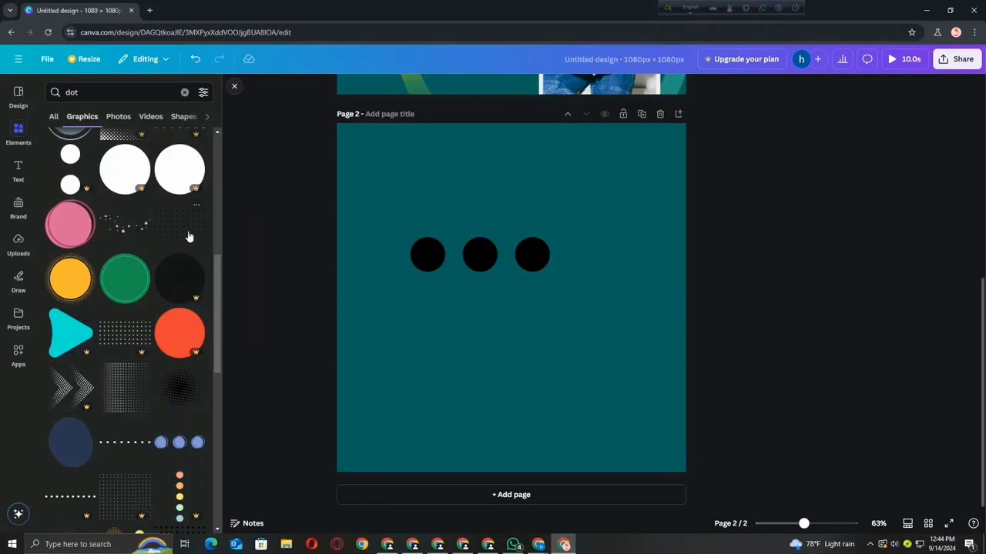
drag(482, 246, 495, 177)
click(124, 231)
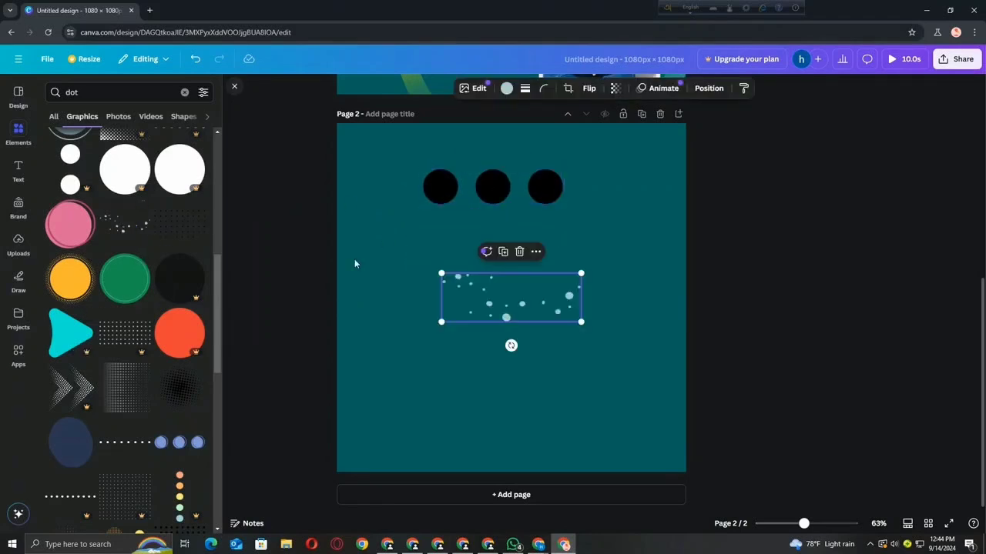
drag(442, 276, 492, 319)
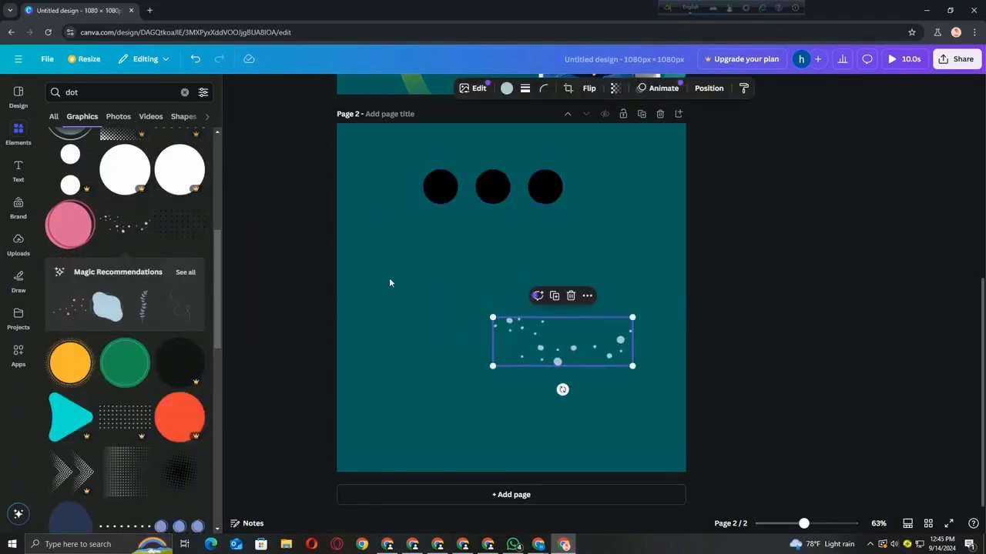
click(170, 228)
drag(536, 311, 481, 281)
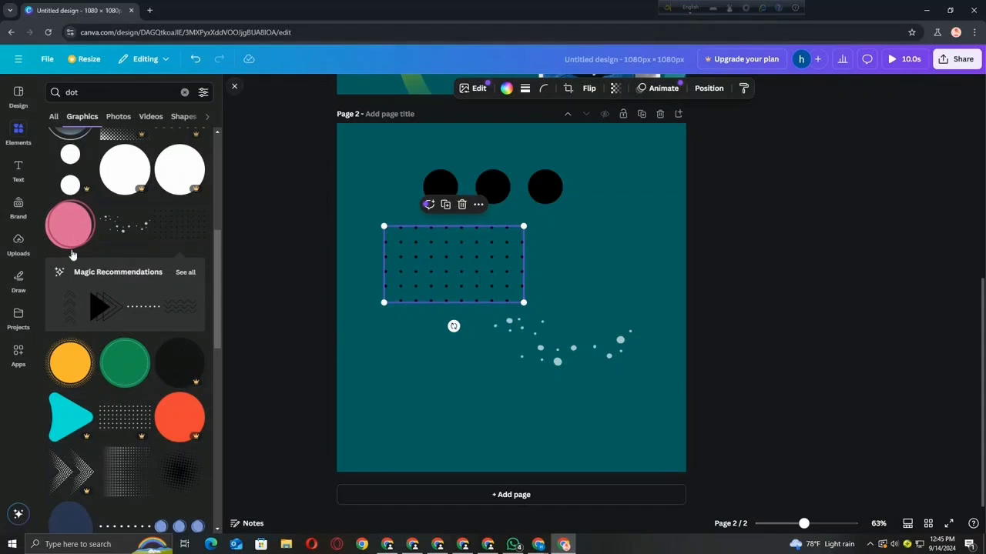
Add the square halftone gradient graphic to page 2 and place it in the left half, overlapping the dot grid's lower part.
scroll(72, 255, up, 3)
scroll(101, 285, down, 3)
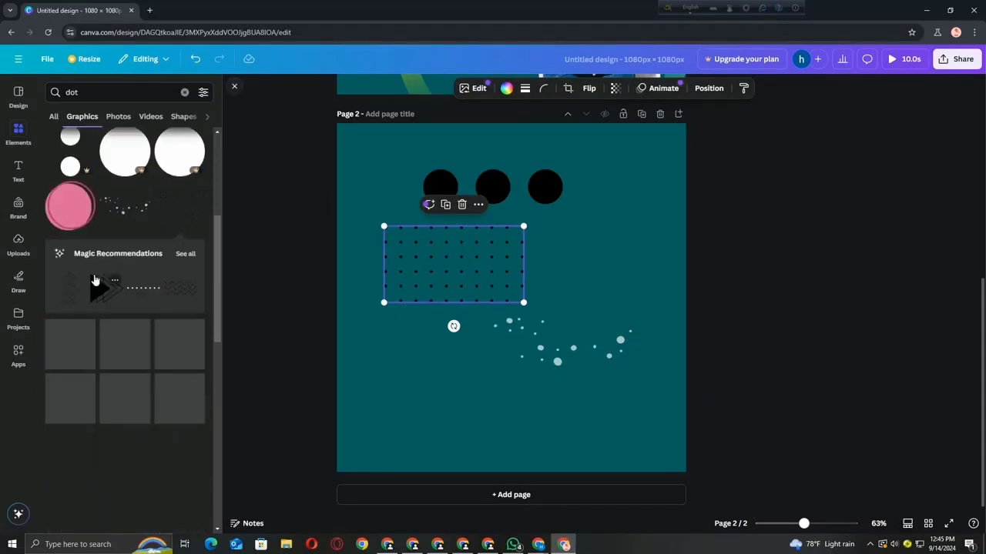
scroll(97, 287, down, 3)
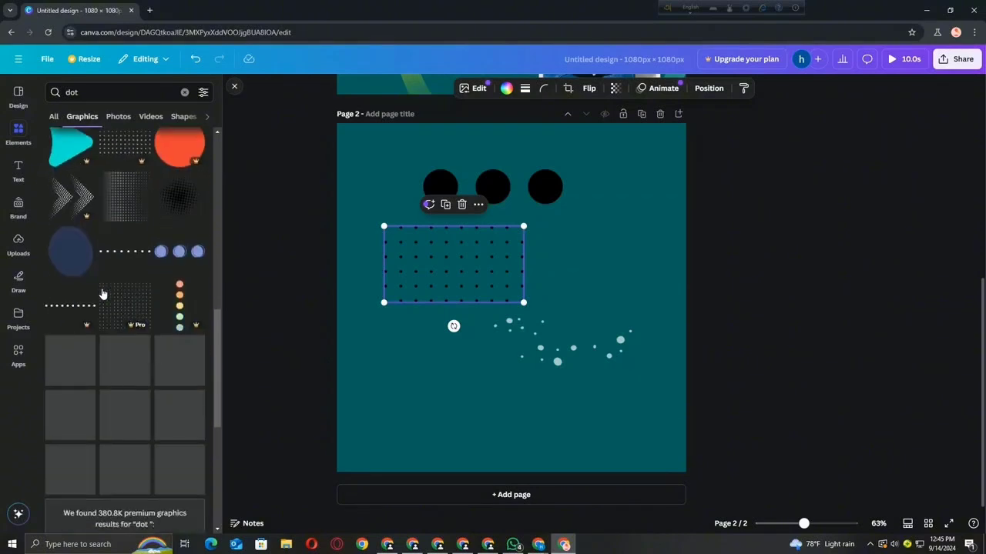
scroll(102, 291, down, 2)
scroll(101, 290, up, 4)
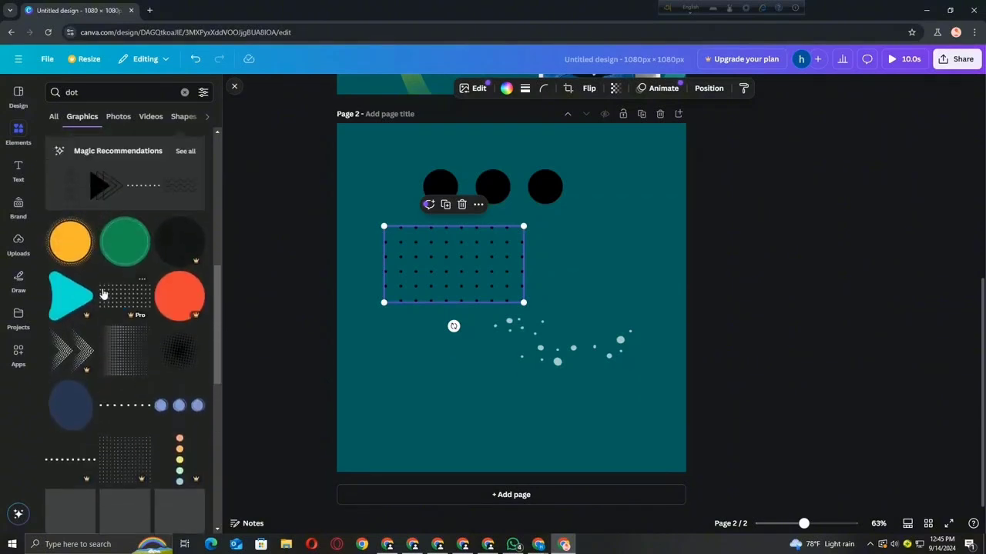
click(125, 350)
drag(451, 330, 400, 368)
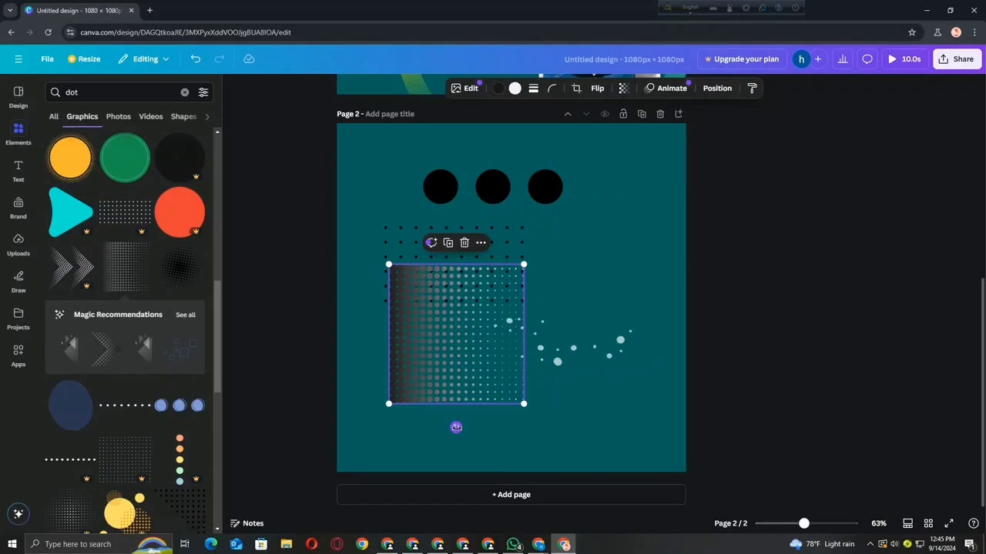
Rotate the halftone graphic about a quarter turn so its dots fade upward, and move it partly off page 2's bottom-left corner.
drag(456, 427, 572, 333)
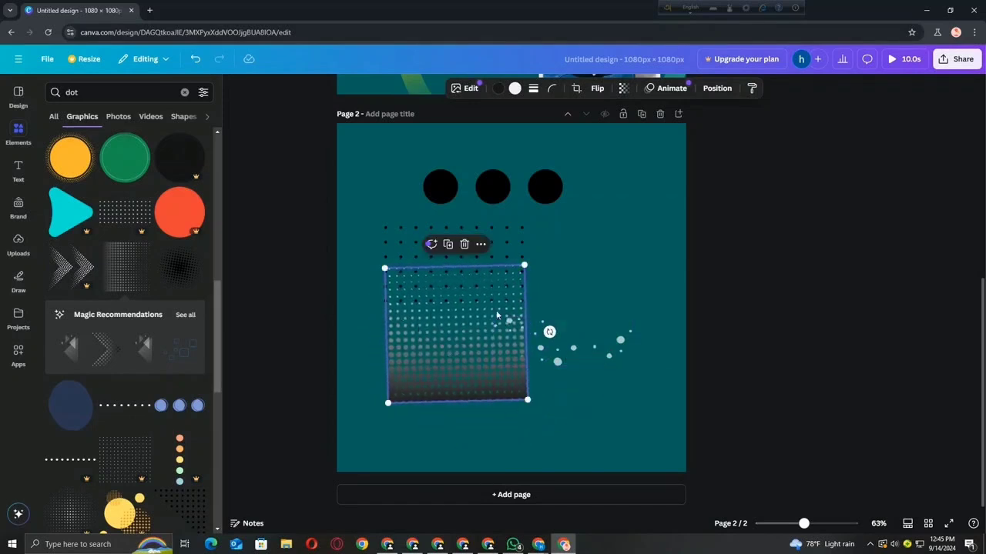
drag(482, 315, 440, 406)
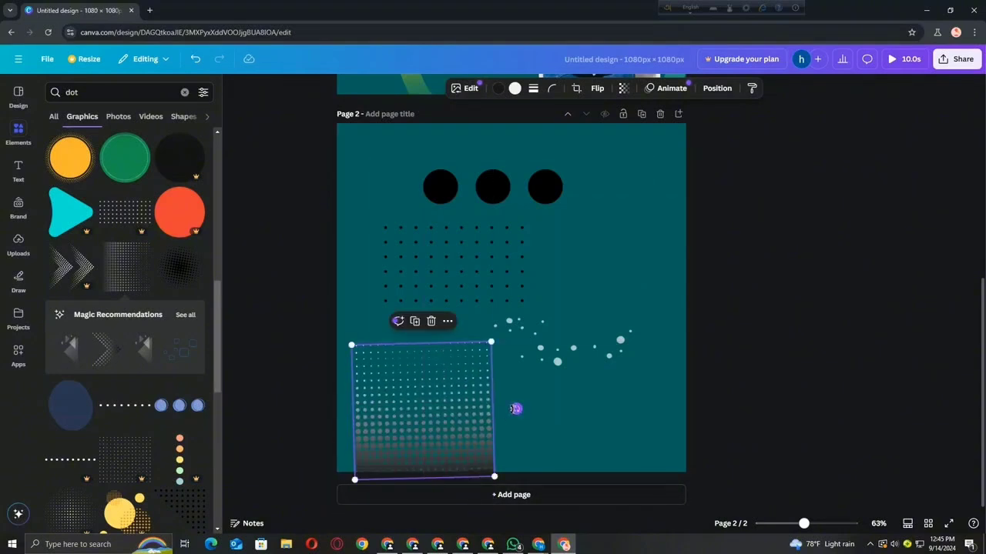
drag(515, 409, 516, 409)
drag(371, 384, 349, 476)
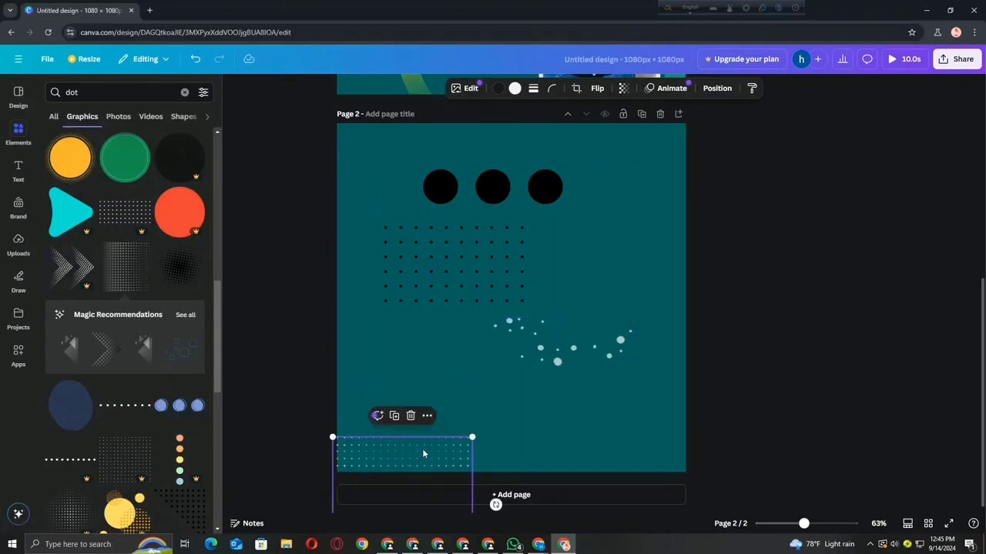
Move the halftone graphic to the middle of page 2, and add a white dot grid in the upper right.
drag(423, 454, 523, 253)
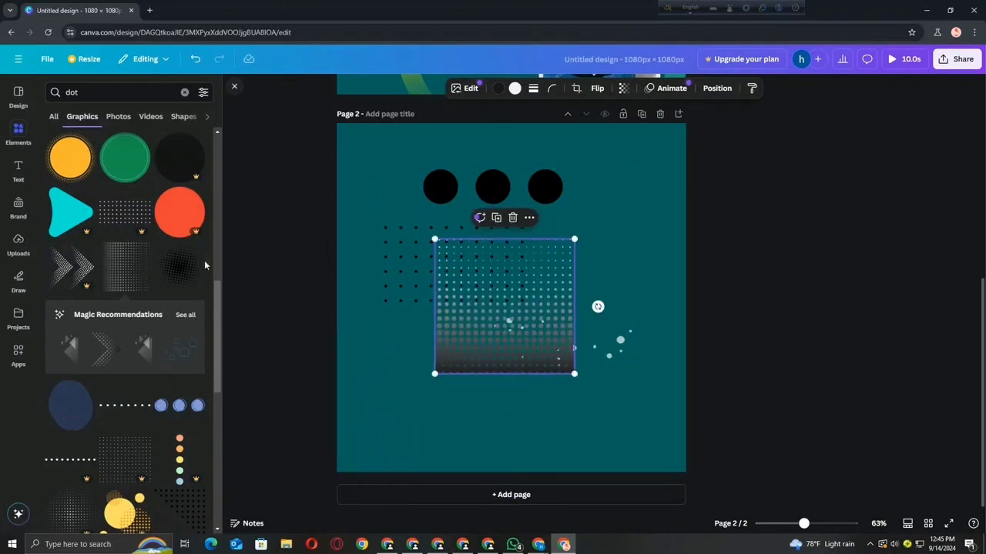
scroll(138, 299, down, 5)
scroll(138, 298, down, 3)
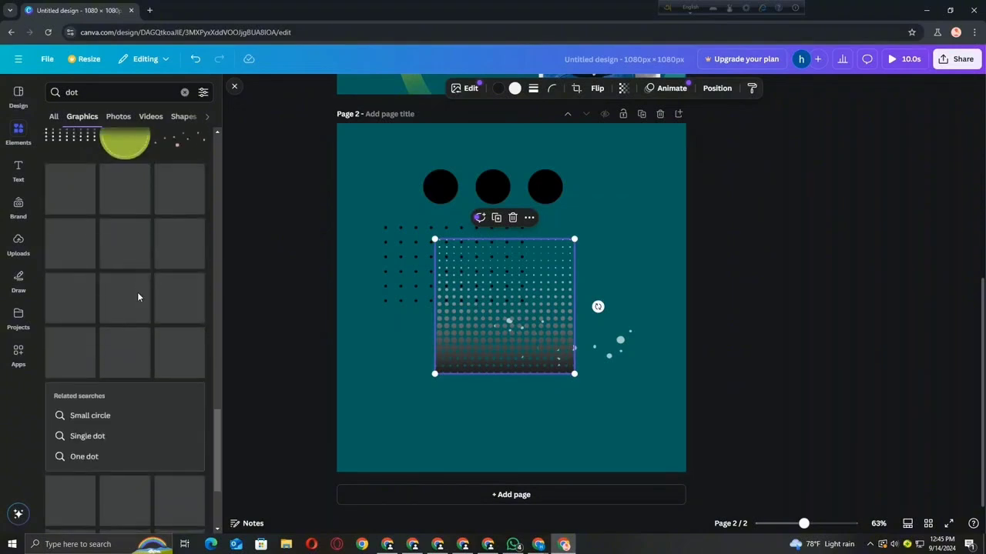
click(79, 250)
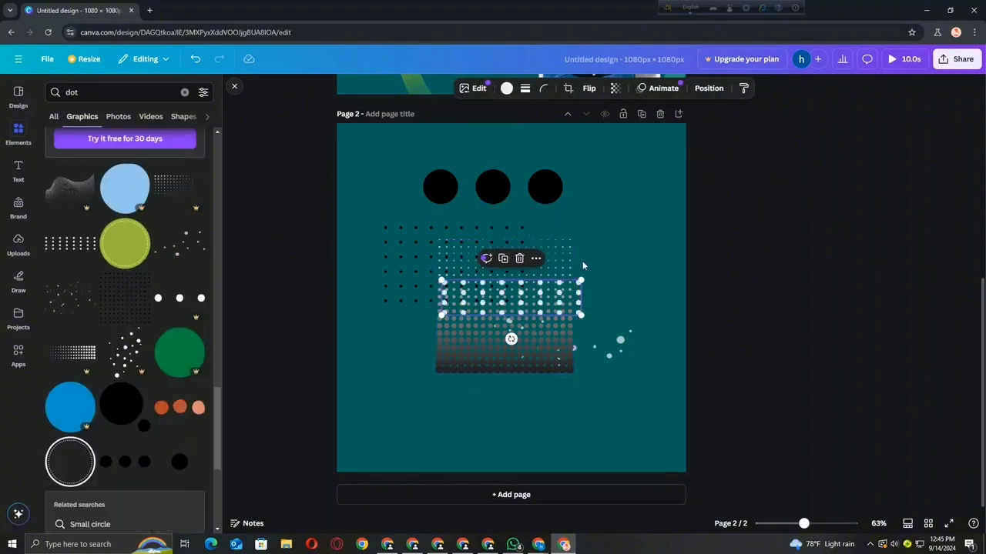
drag(566, 292, 636, 200)
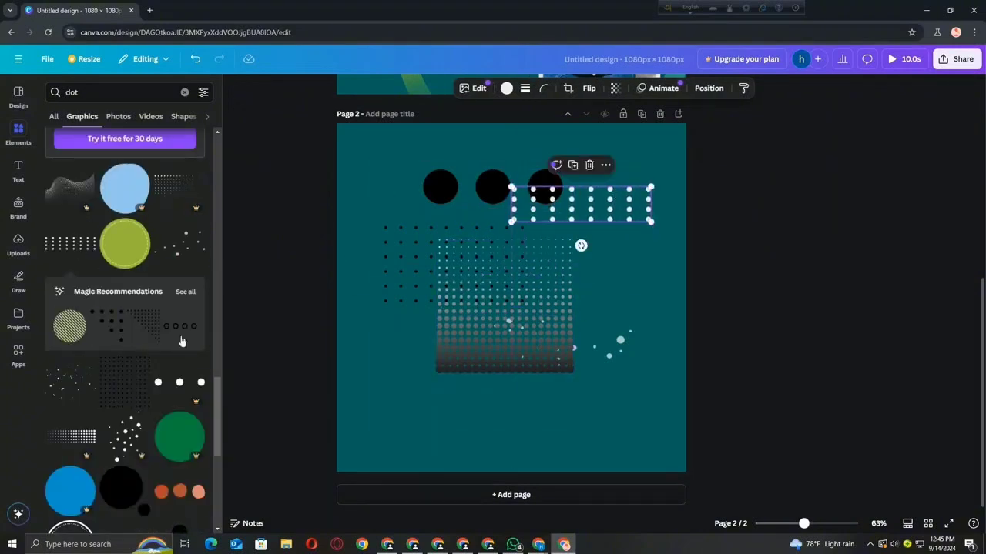
Add a speckled-dots graphic, and move it, the three dots, the halftone and the black dot grid off page 2's left edge.
click(74, 386)
drag(511, 312, 262, 250)
click(391, 182)
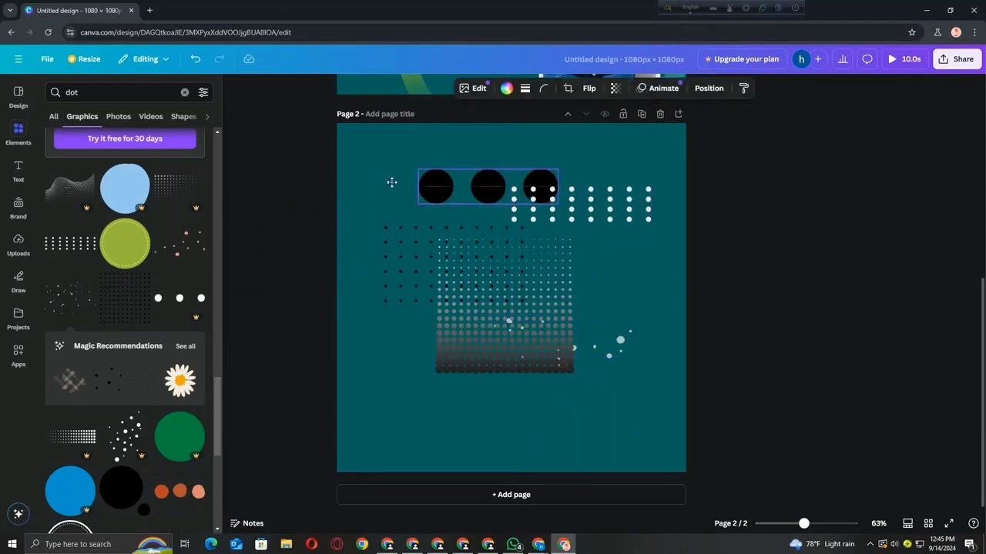
drag(391, 182, 192, 176)
drag(523, 339, 231, 339)
drag(497, 282, 213, 292)
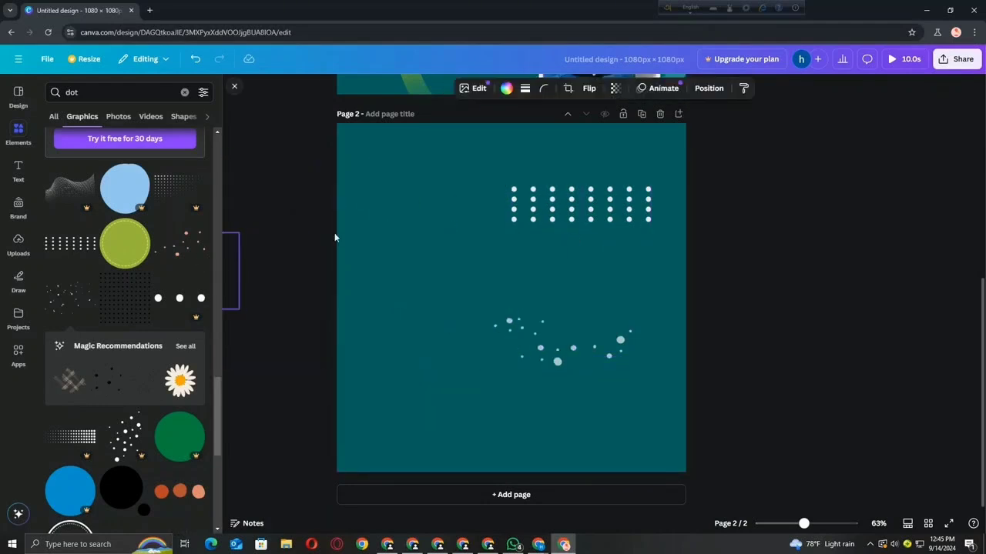
Try blue, teal, black and red on the white dot grid, and settle on pink from the default colors.
click(558, 202)
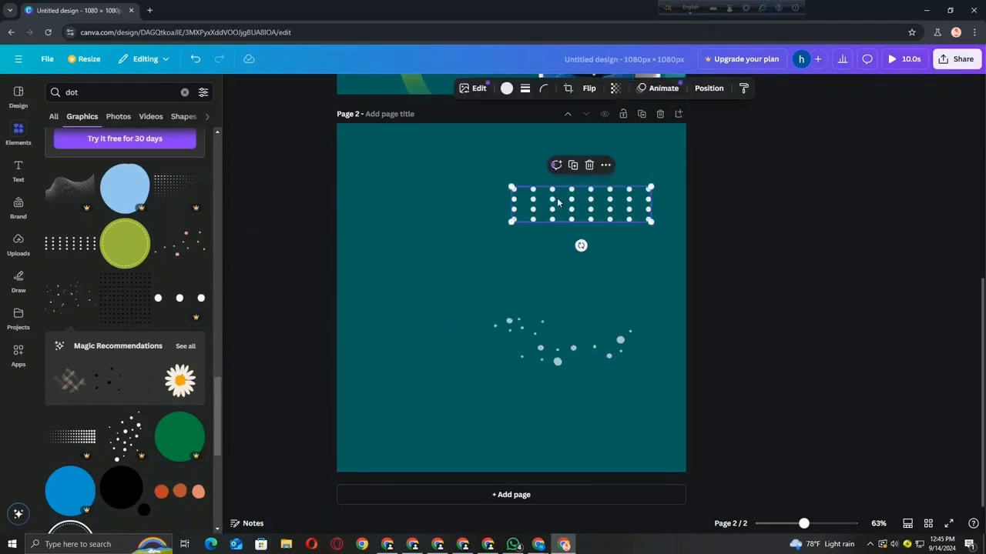
click(507, 91)
click(86, 171)
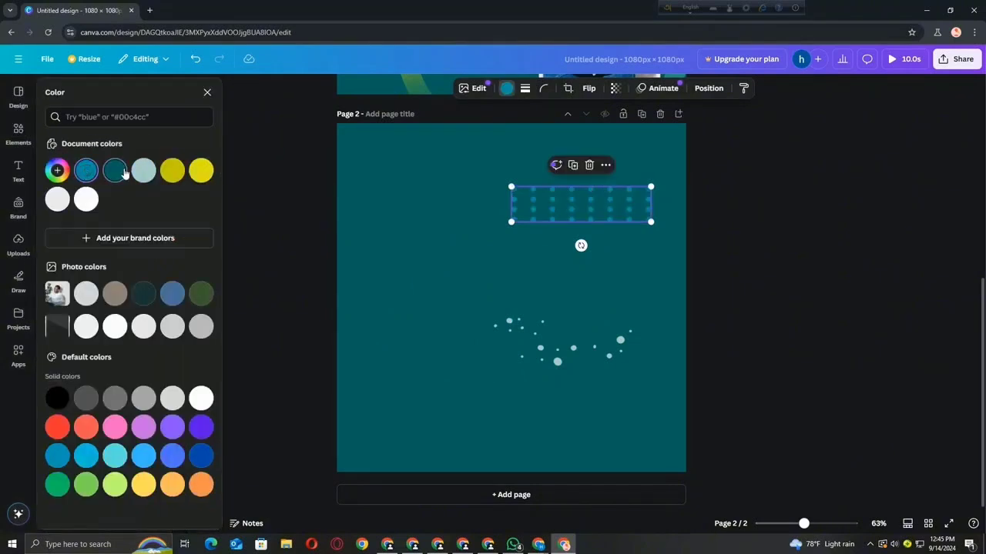
click(115, 170)
click(141, 171)
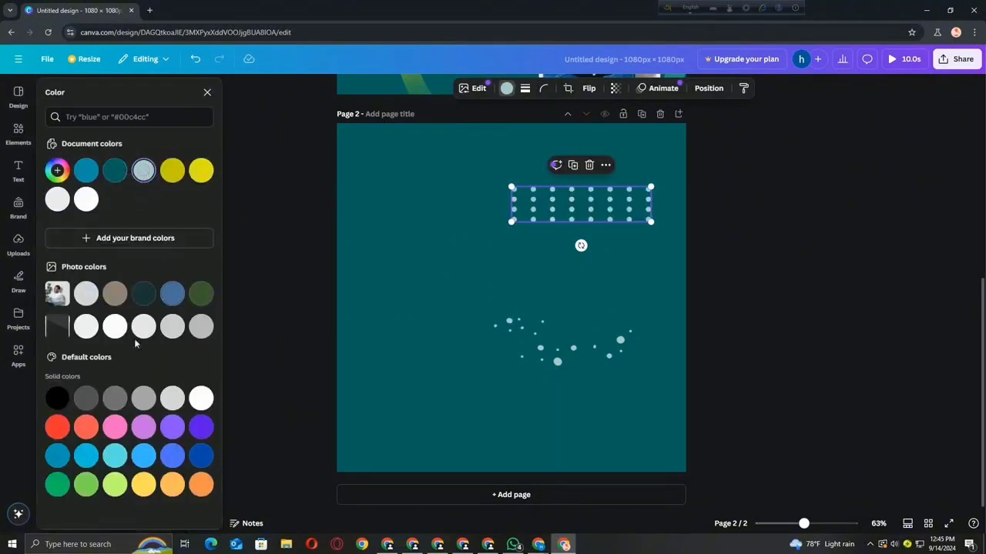
click(56, 394)
click(58, 427)
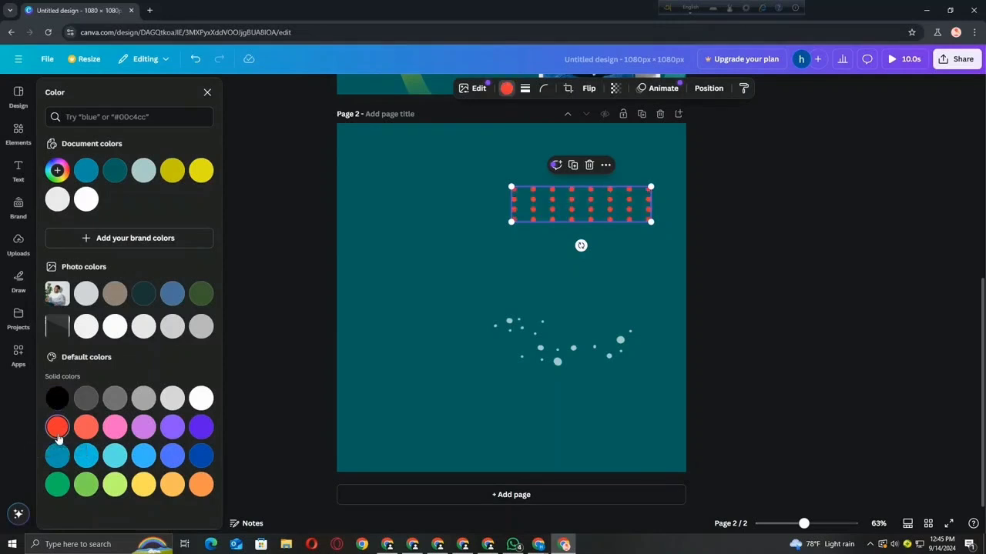
click(114, 428)
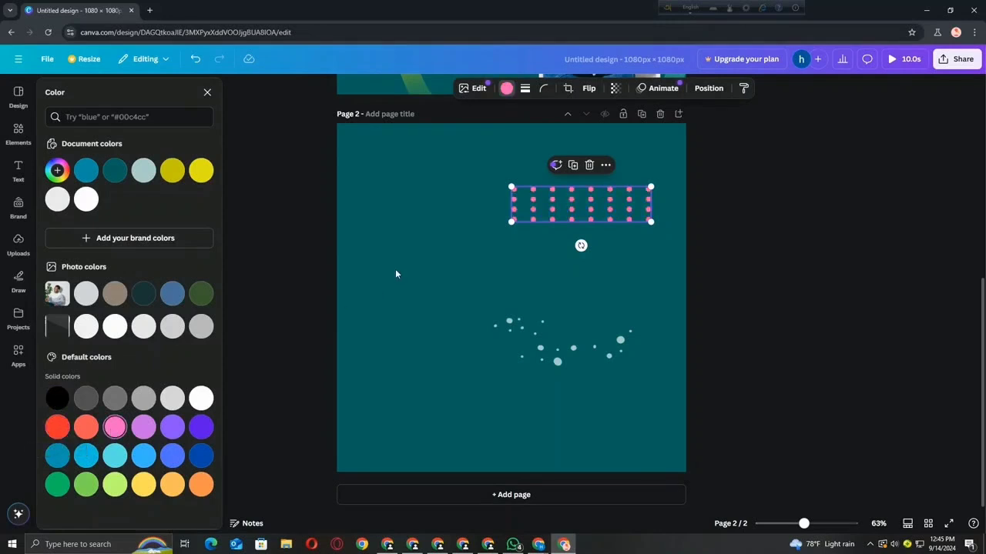
Give the pink dot grid a thick solid black border, and move it left to the upper middle of page 2.
click(526, 89)
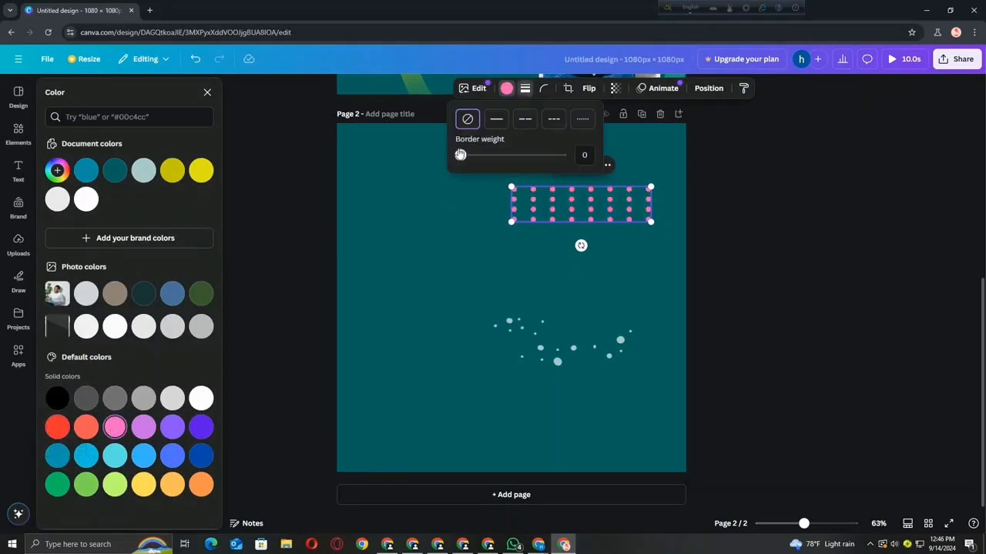
drag(460, 154, 487, 155)
click(497, 123)
click(772, 217)
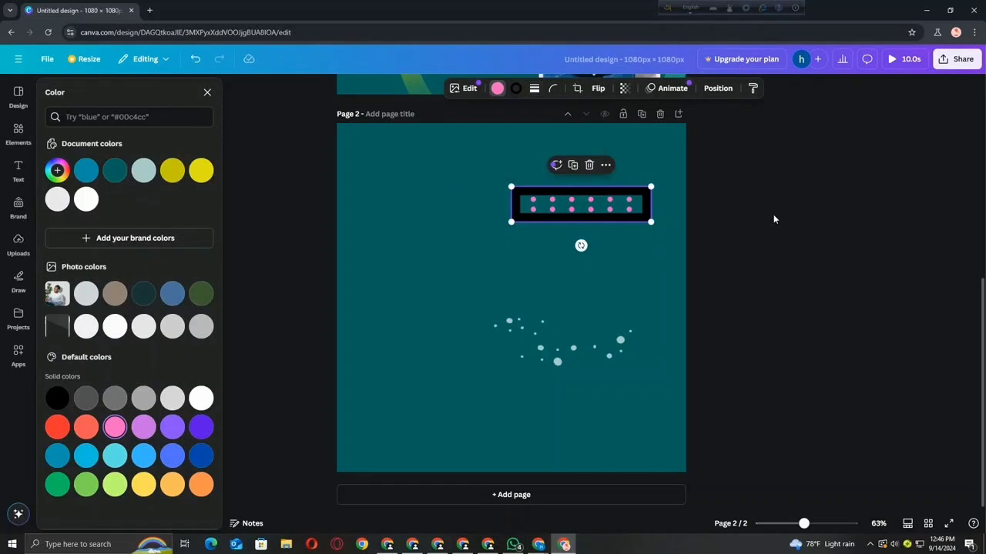
click(552, 217)
drag(553, 206, 466, 228)
click(652, 214)
Apply the Simple page animation to page 2, playing on enter.
click(544, 231)
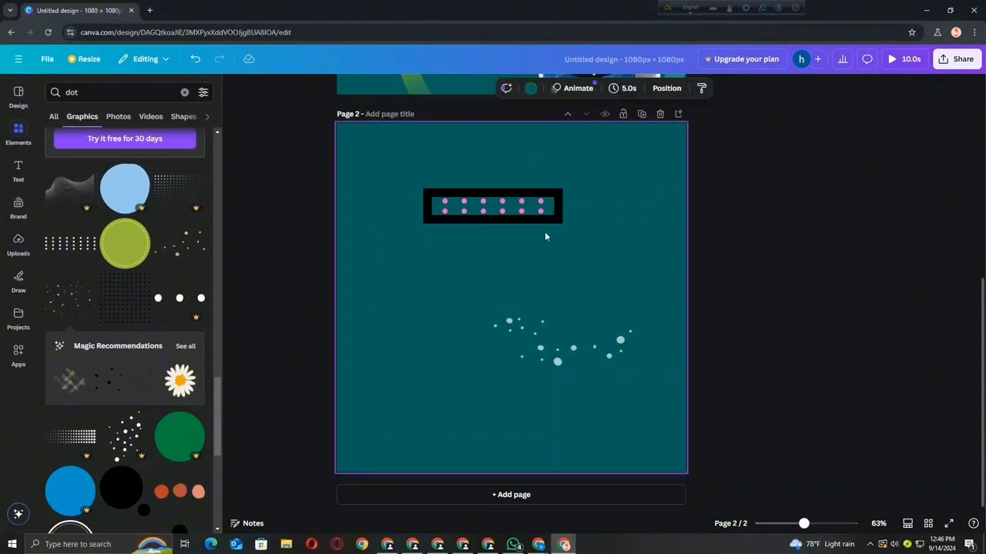
click(578, 89)
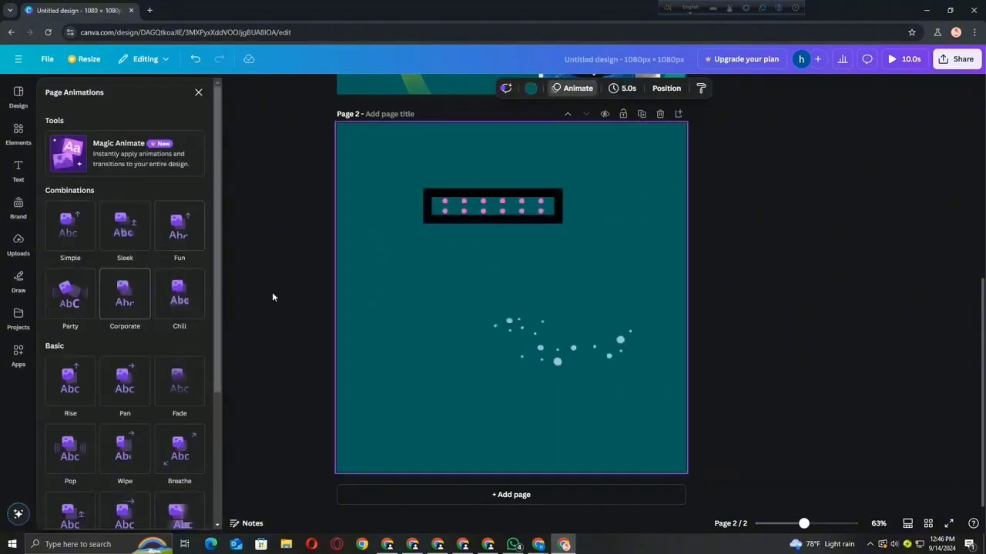
click(81, 245)
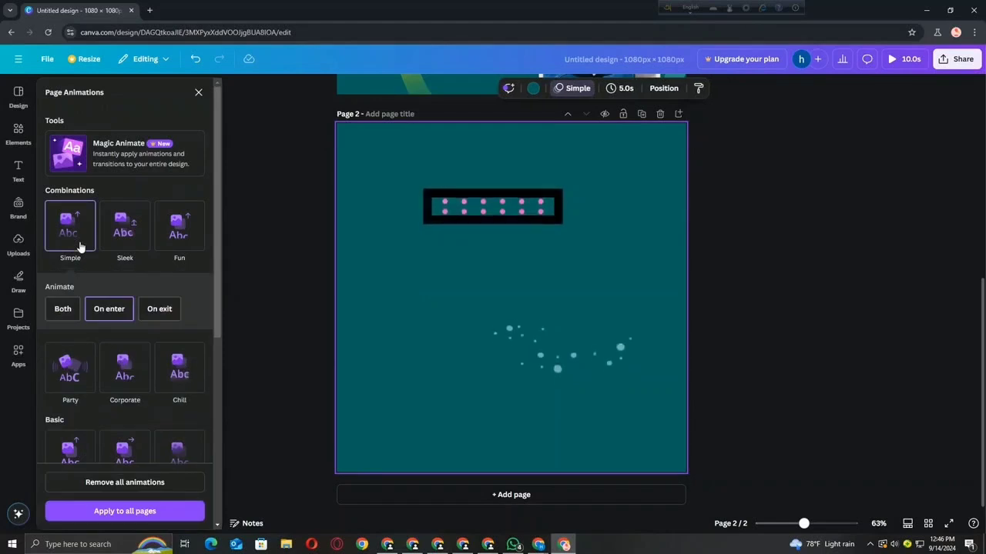
Preview the Pan, Rise and Breathe animations on the framed dot grid, and apply Succession on enter.
click(485, 222)
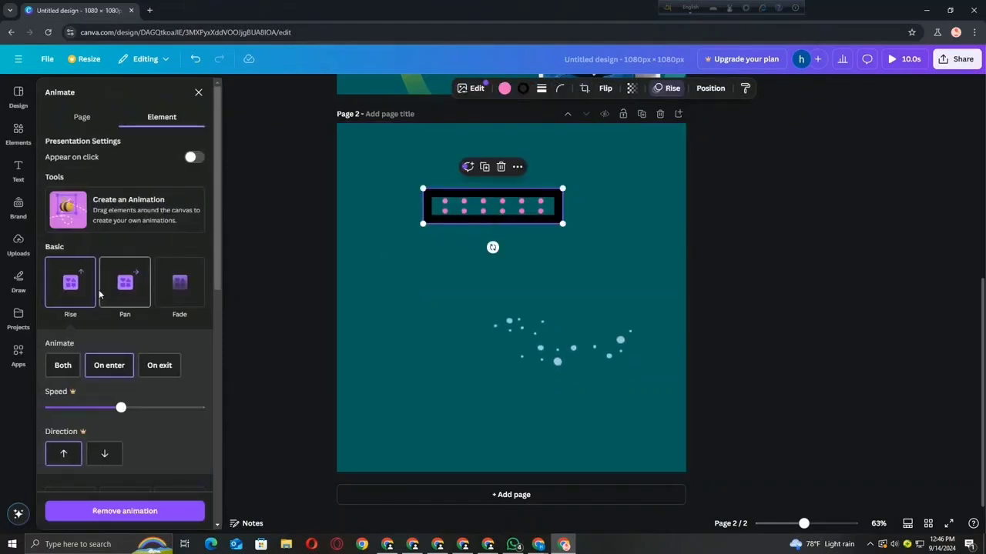
click(137, 283)
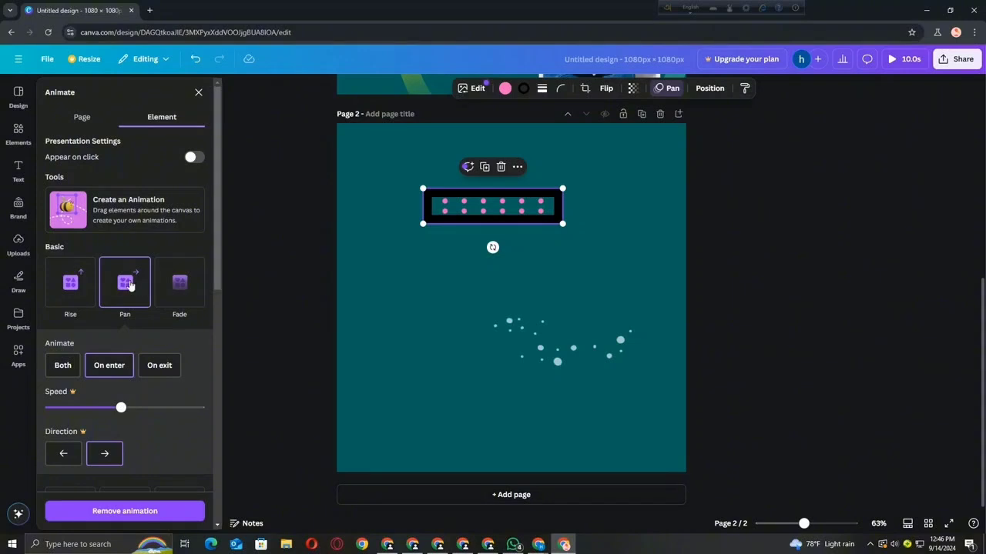
click(70, 291)
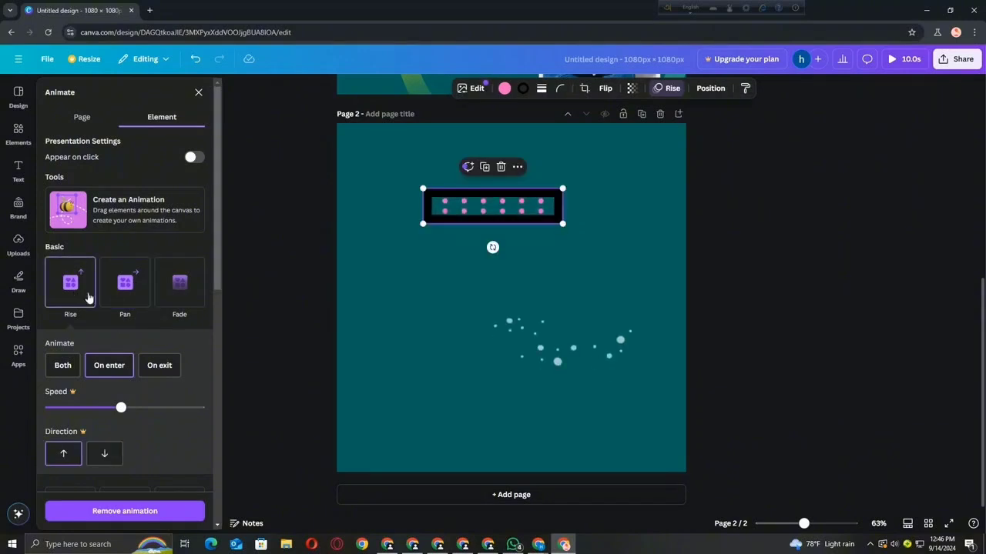
scroll(88, 300, down, 3)
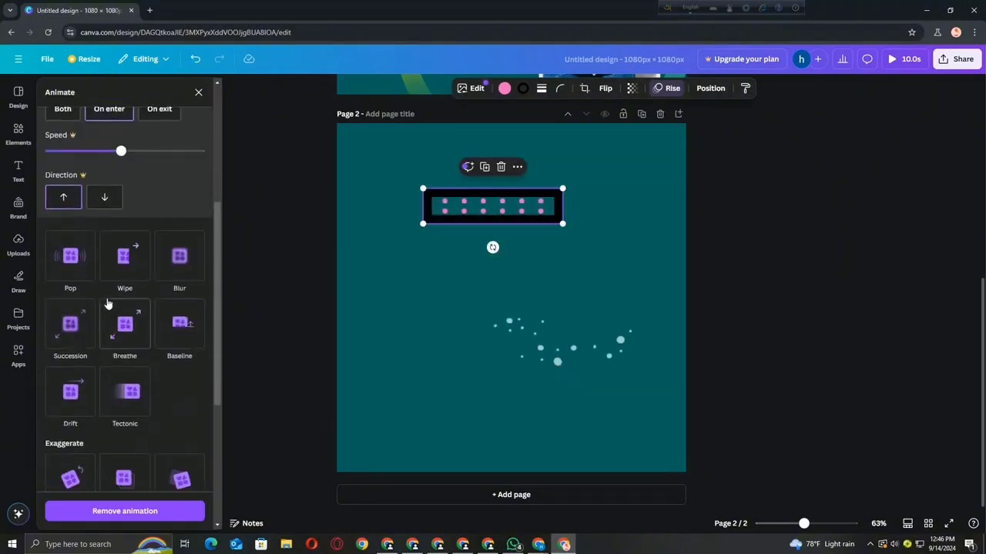
click(120, 327)
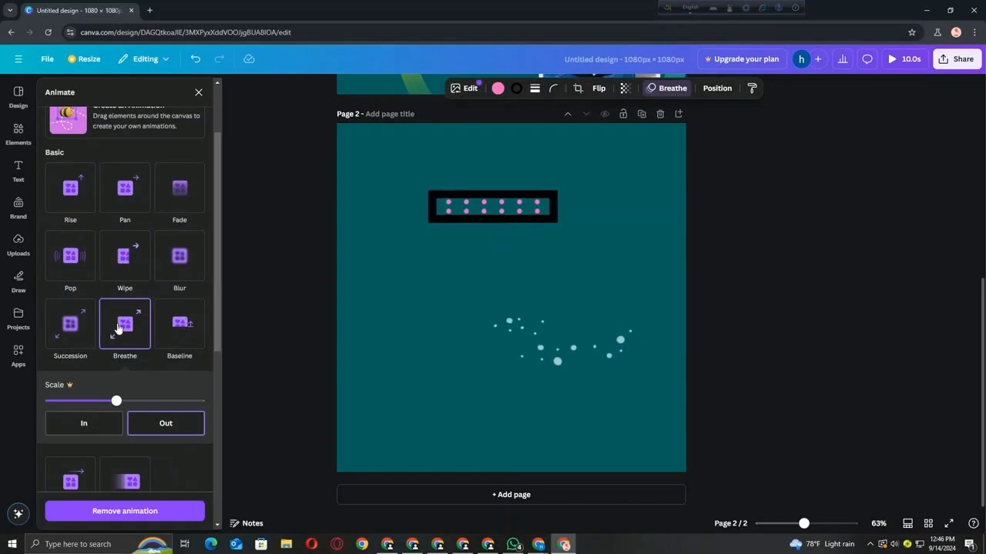
click(70, 326)
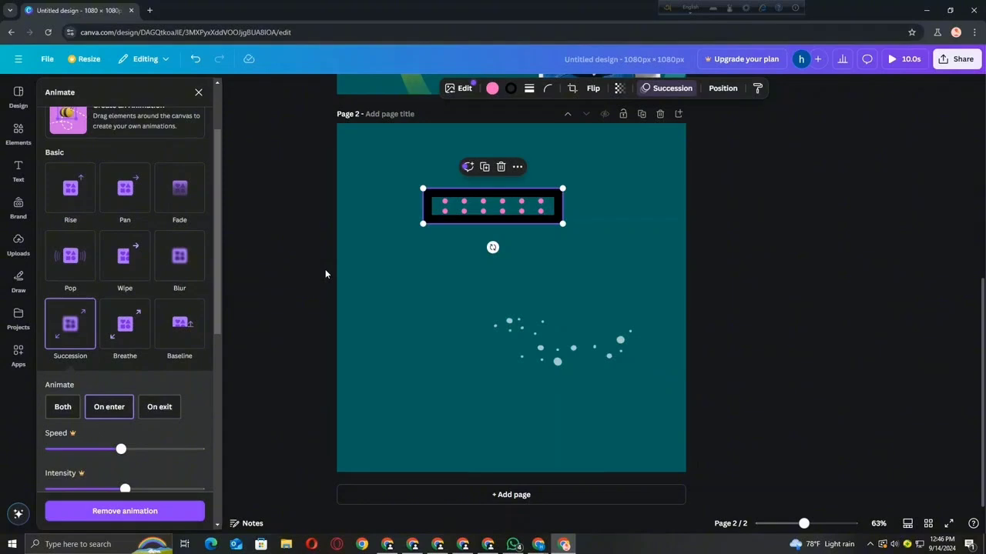
Try out the transparency setting on the framed pink dot grid.
click(620, 90)
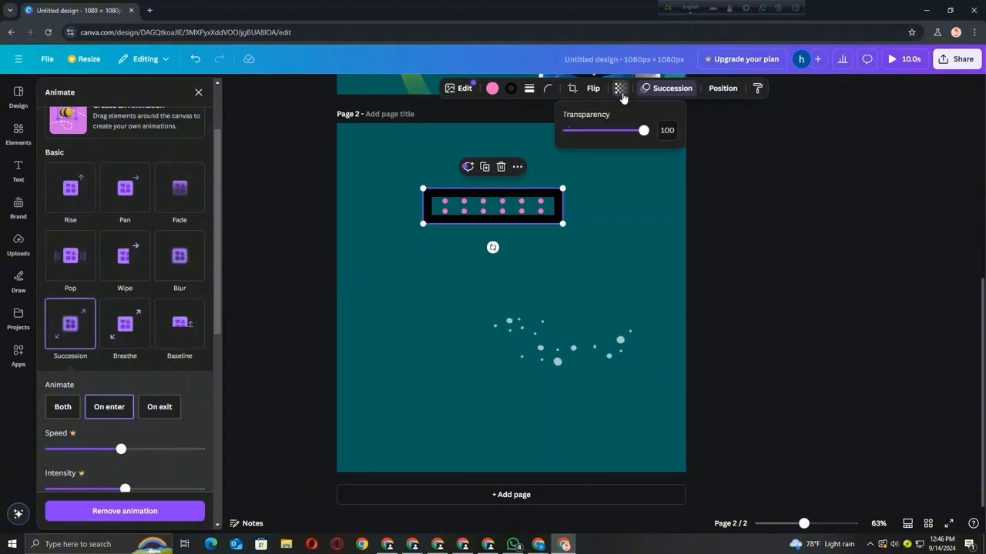
drag(643, 130, 658, 165)
click(741, 198)
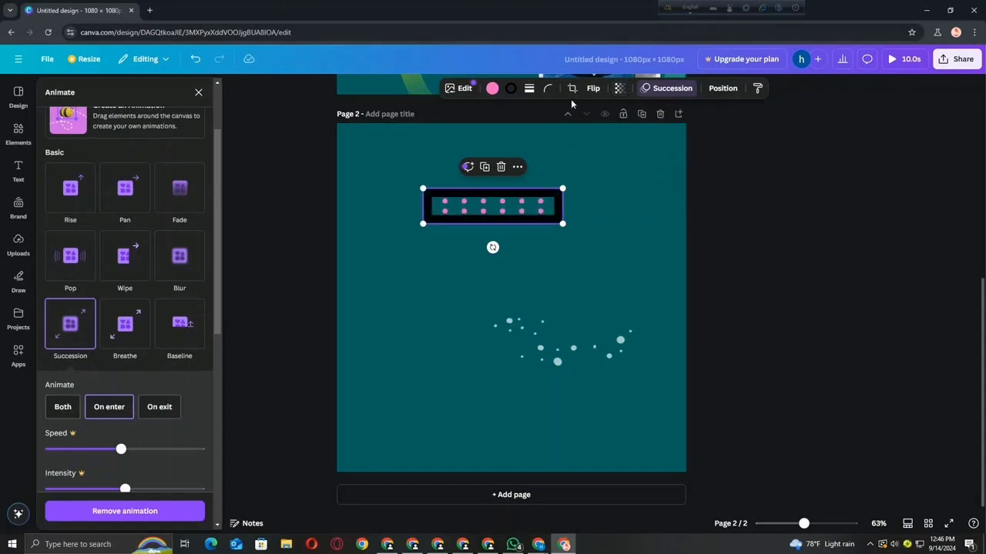
Flip the scattered-dots graphic on page 2 horizontally.
click(594, 89)
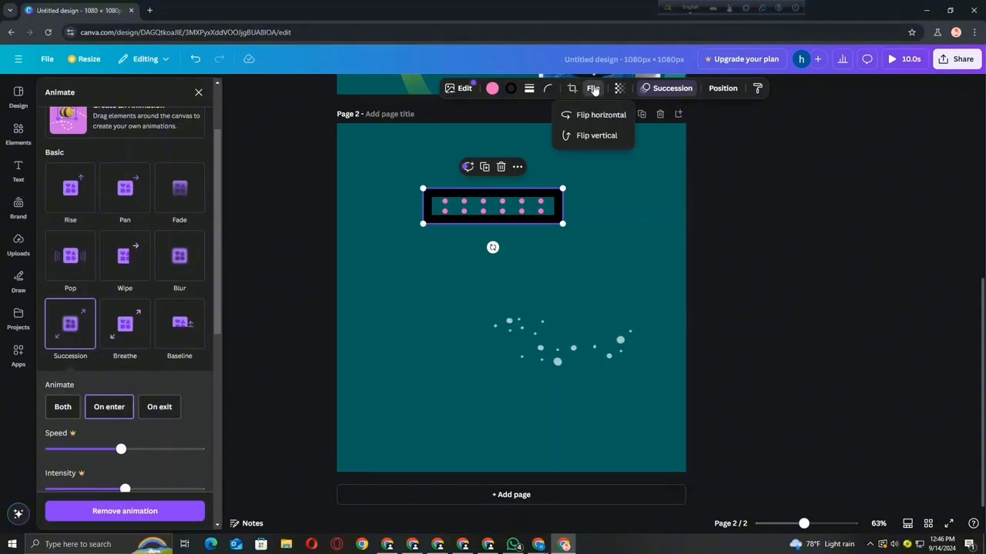
click(583, 331)
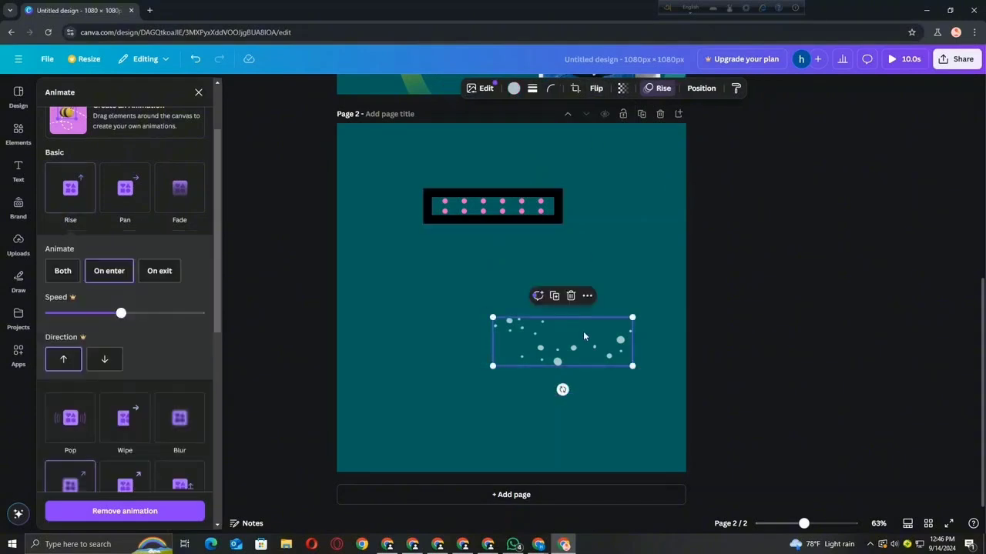
click(596, 89)
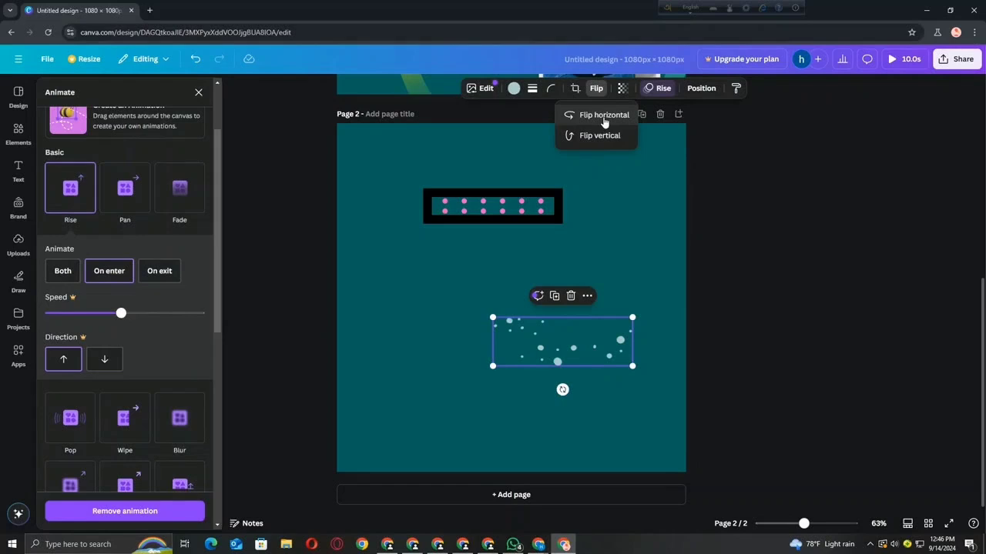
click(604, 116)
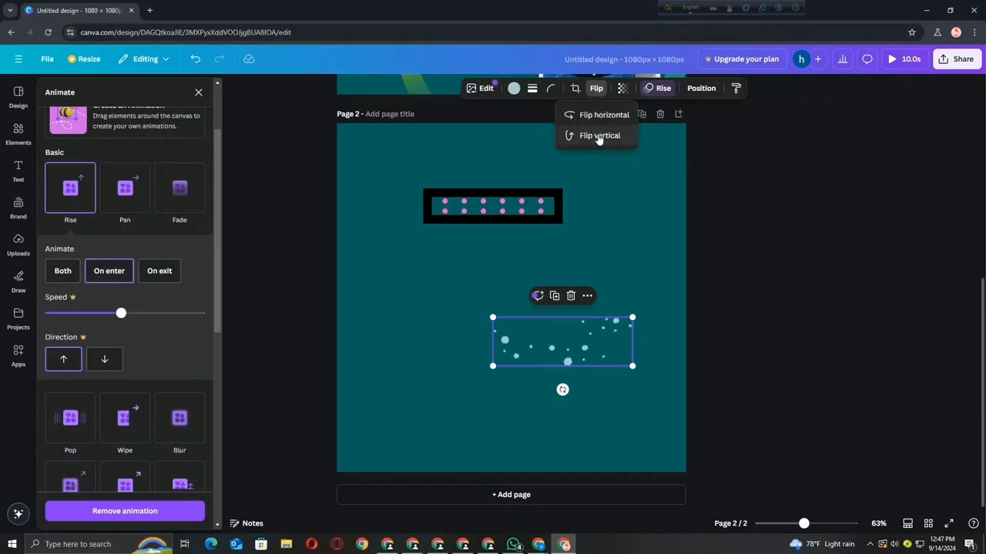
click(600, 228)
Reorder page 2's layers so the scattered-dots graphic lies above the framed dot grid.
click(662, 88)
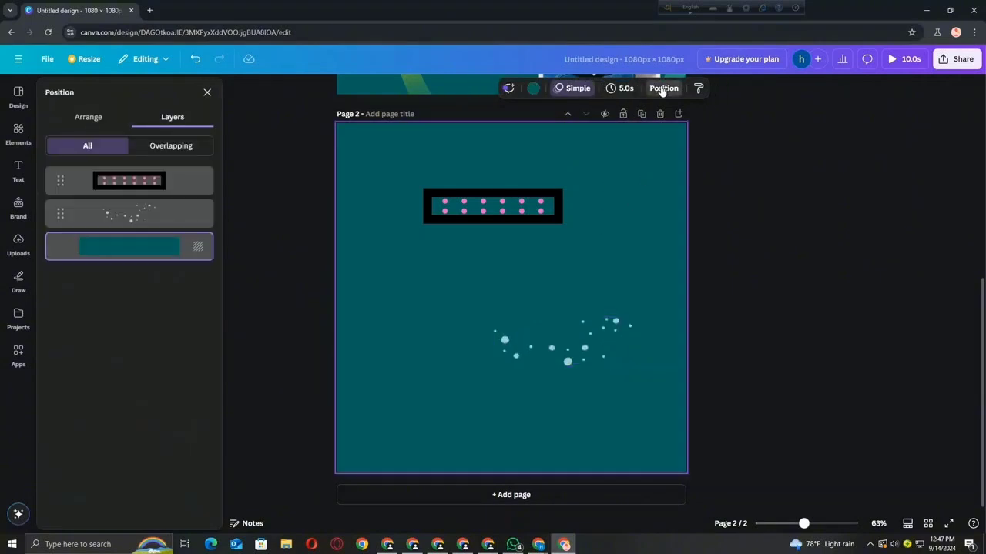
click(160, 225)
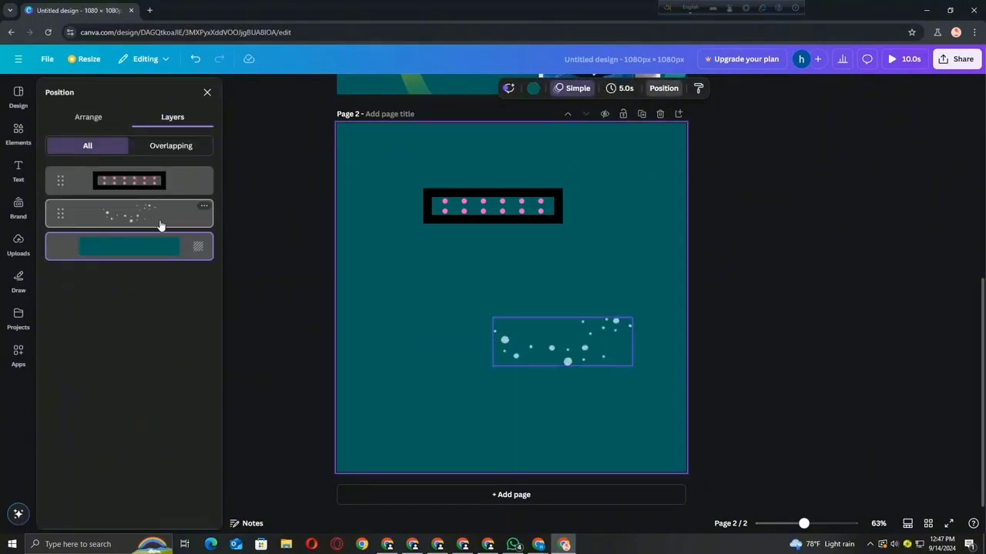
drag(160, 225, 159, 177)
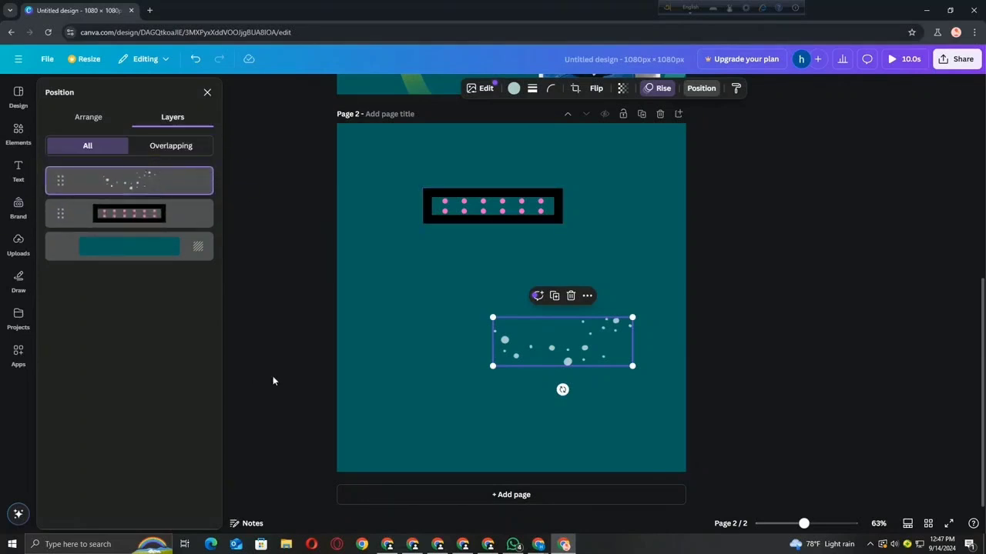
Move the scattered-dots graphic to the left half of page 2, just below the framed dot grid.
click(18, 135)
drag(530, 339, 398, 323)
right_click(469, 216)
key(Escape)
Add the green circle with a dotted inner ring and the orange circle with a dotted halo to page 2 from the dot graphics.
scroll(160, 460, up, 10)
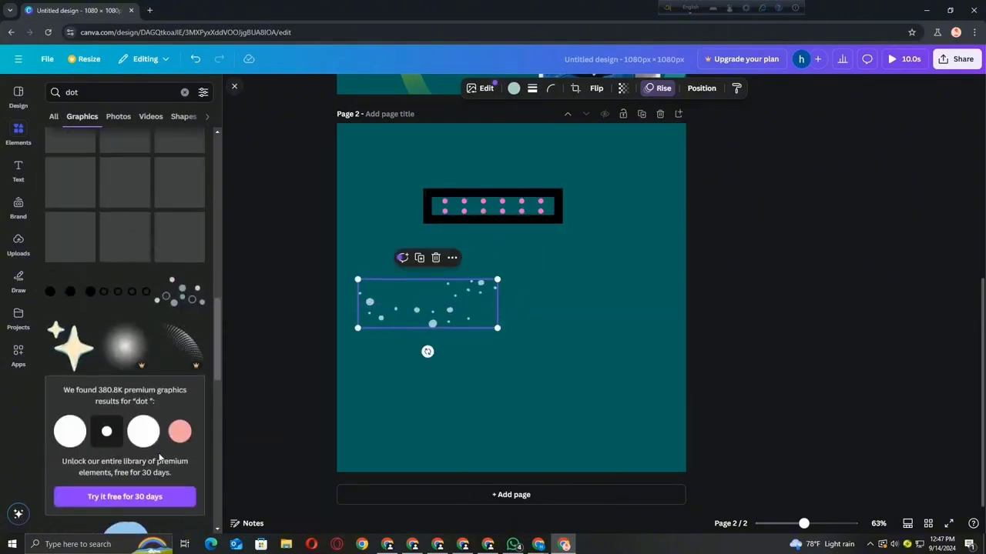
click(55, 119)
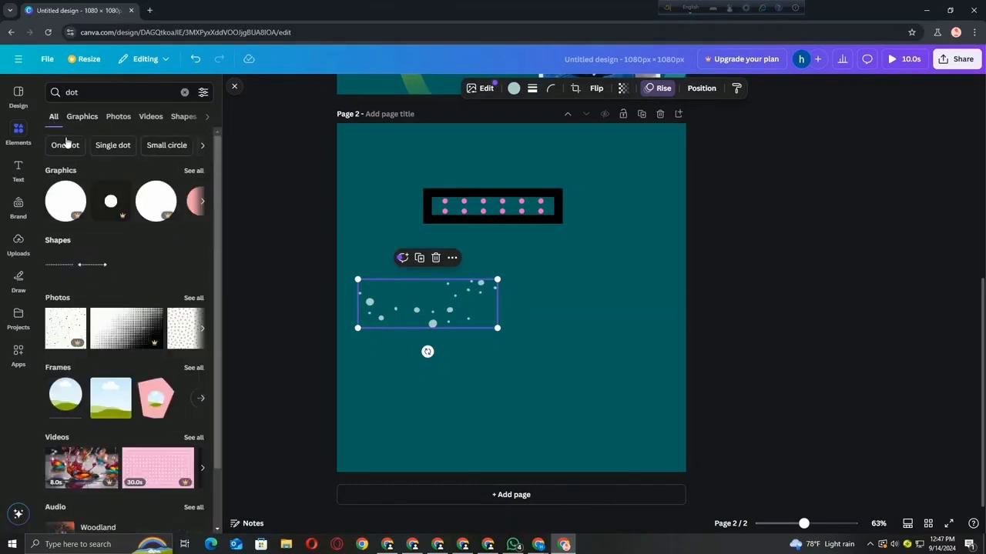
click(193, 171)
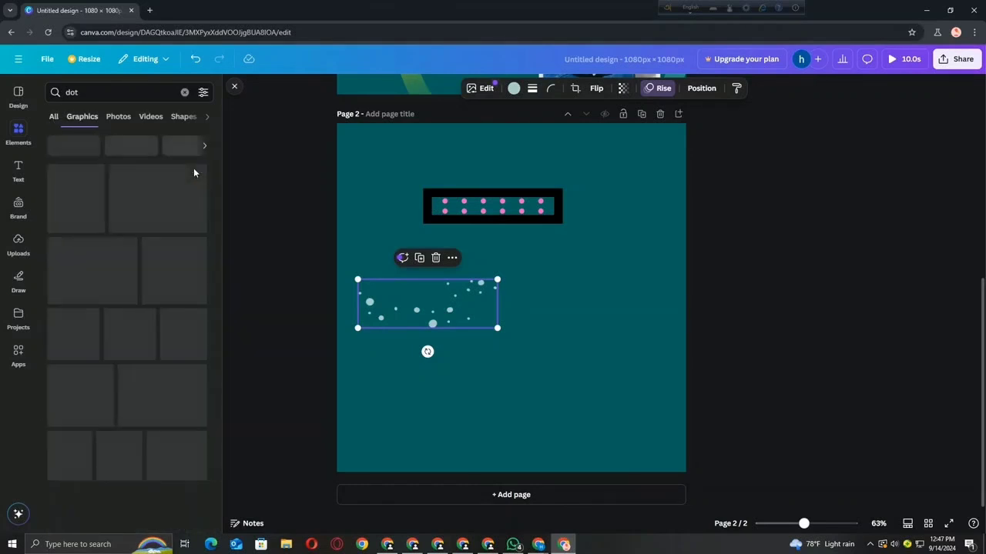
scroll(131, 287, down, 5)
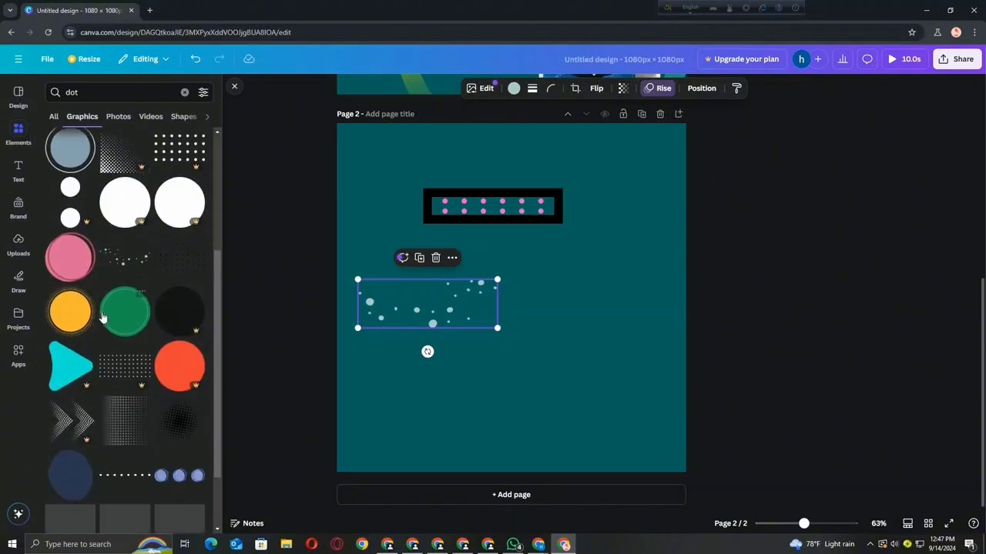
scroll(146, 235, up, 1)
click(145, 233)
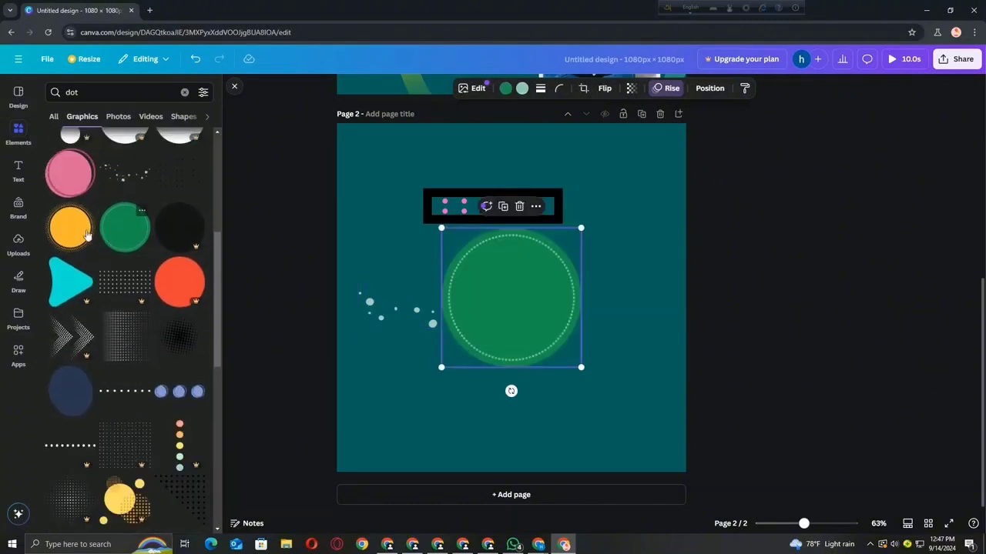
click(69, 228)
Place the orange circle over the green circle in the middle of page 2 so that it covers most of it.
drag(490, 305, 601, 266)
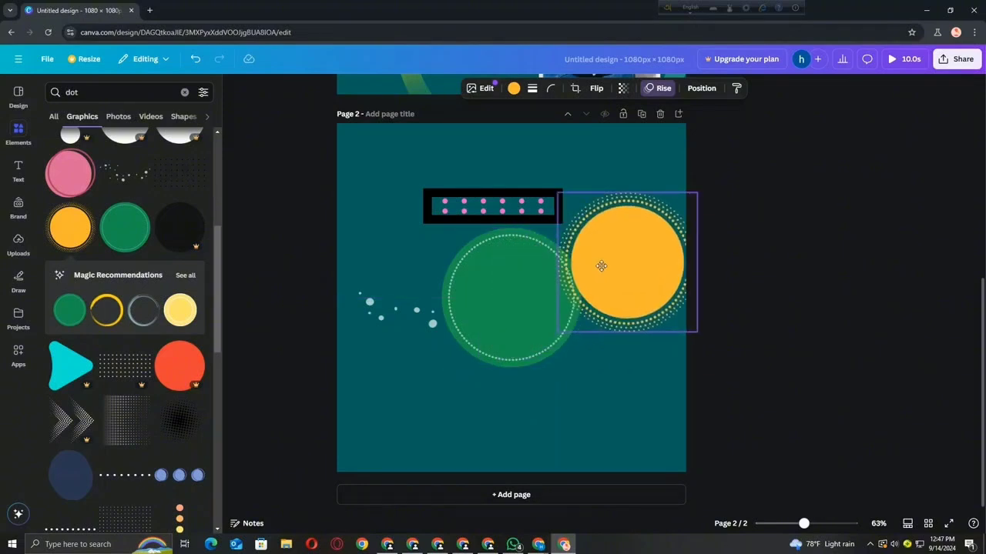
drag(601, 266, 596, 224)
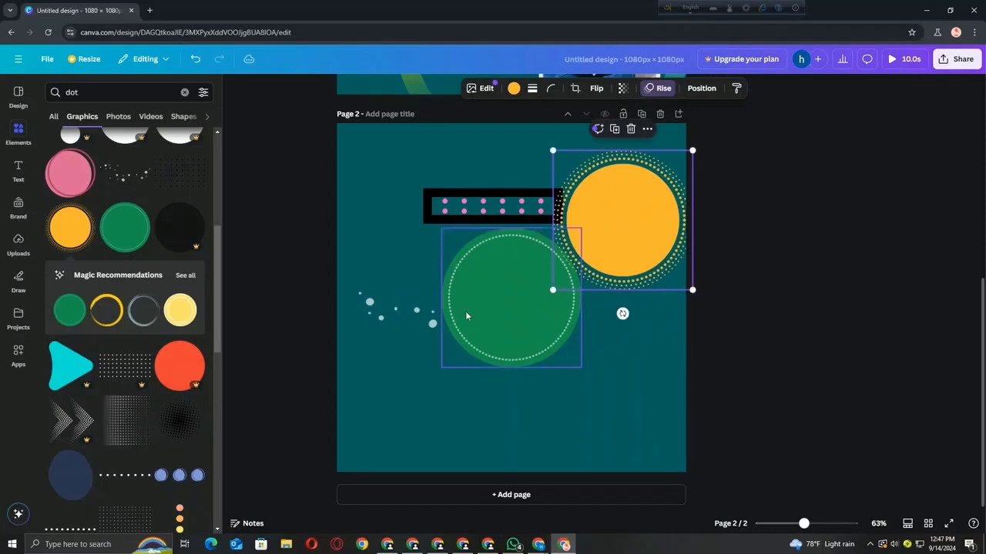
click(463, 309)
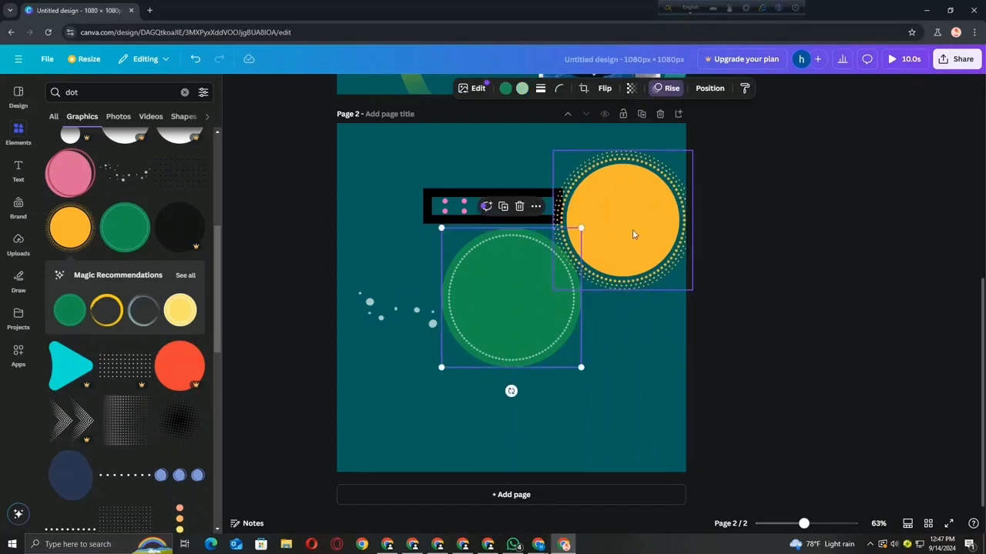
drag(633, 234, 516, 309)
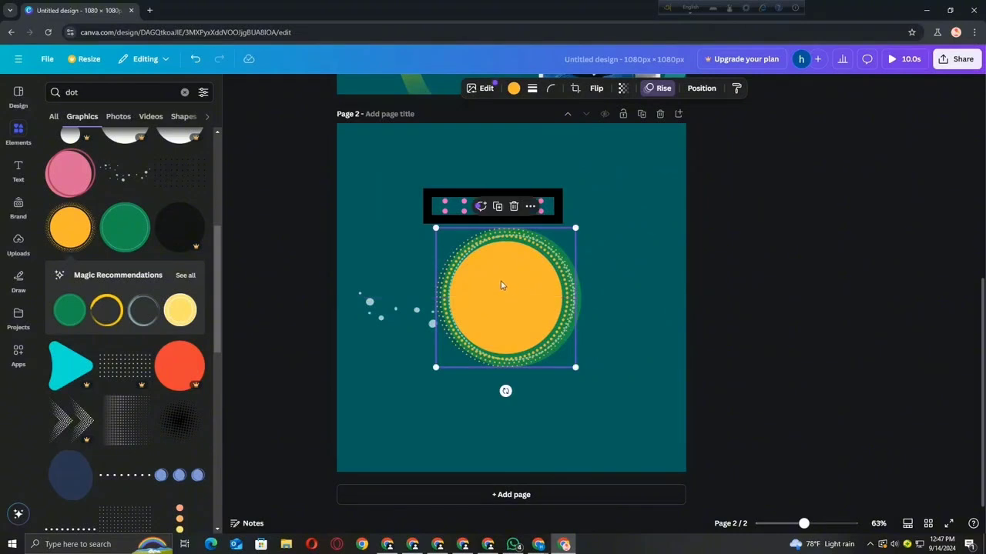
Send the orange circle one layer backward so it lies behind the green circle.
right_click(494, 337)
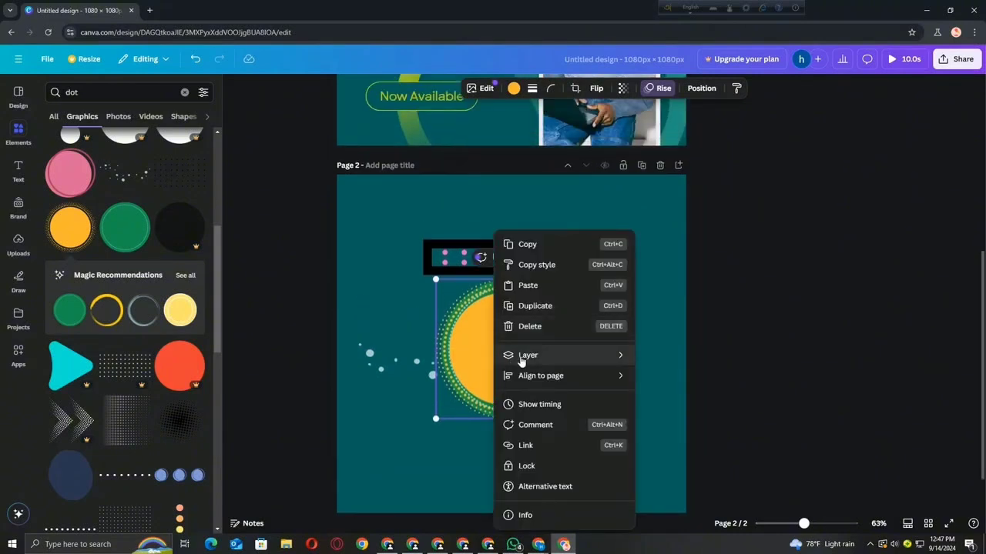
mouse_move(521, 361)
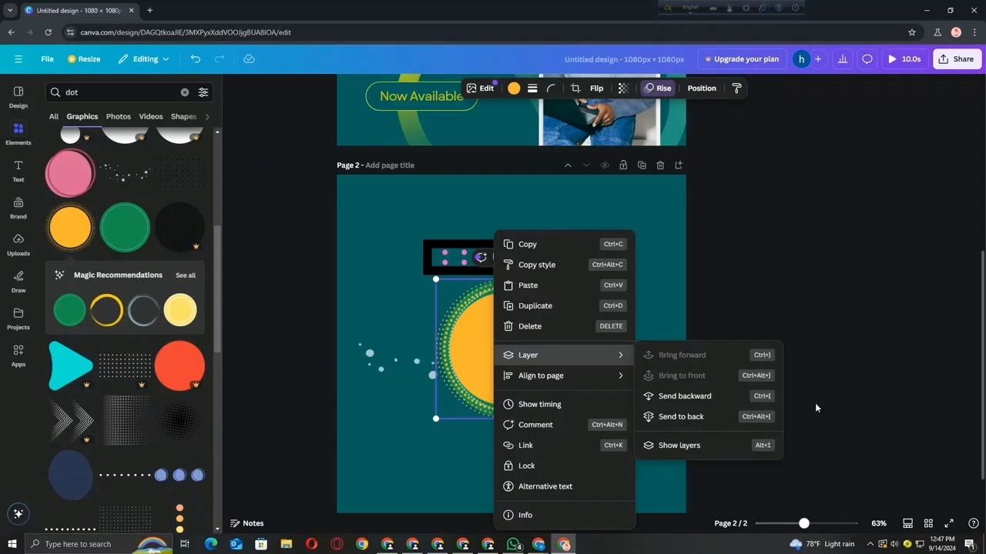
click(675, 402)
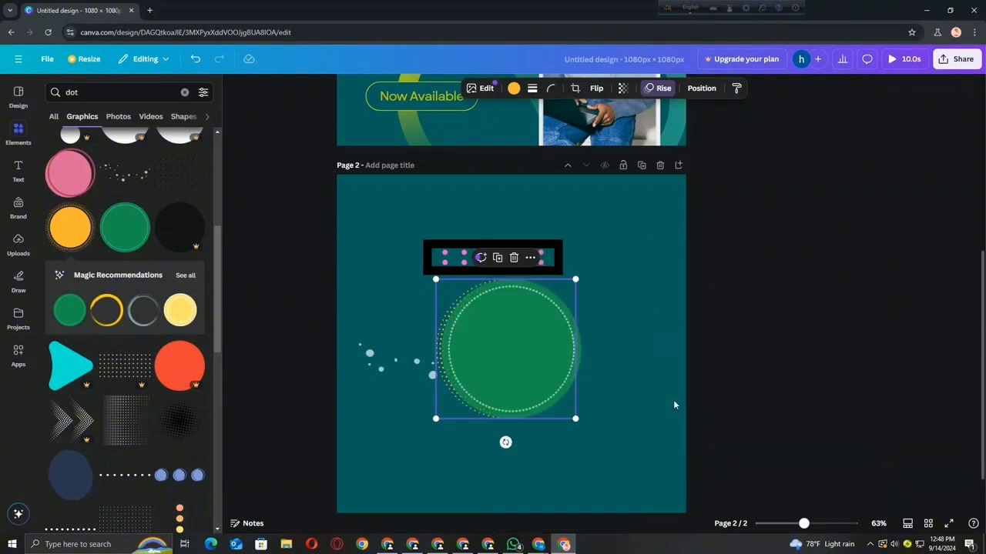
Send the green circle to the back of page 2's layers.
right_click(513, 359)
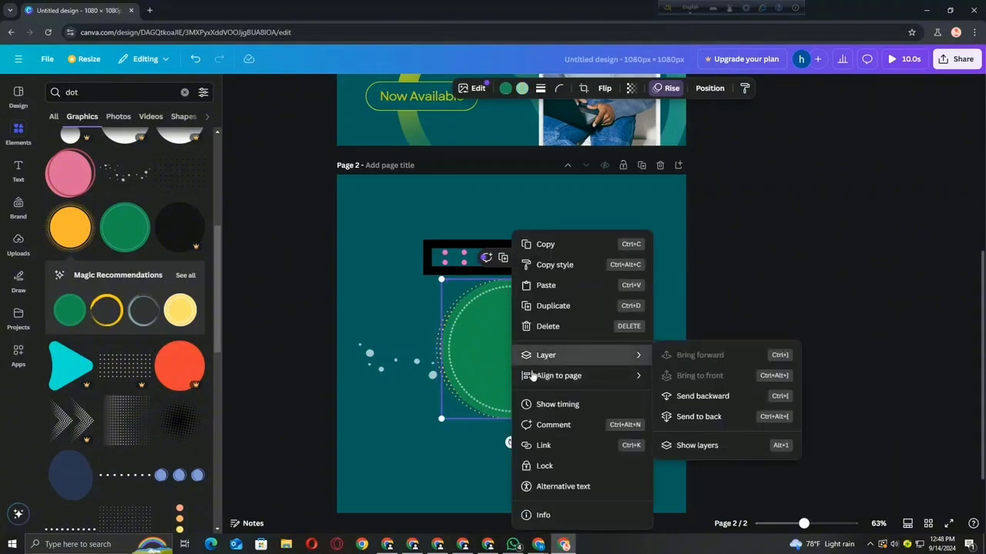
mouse_move(580, 363)
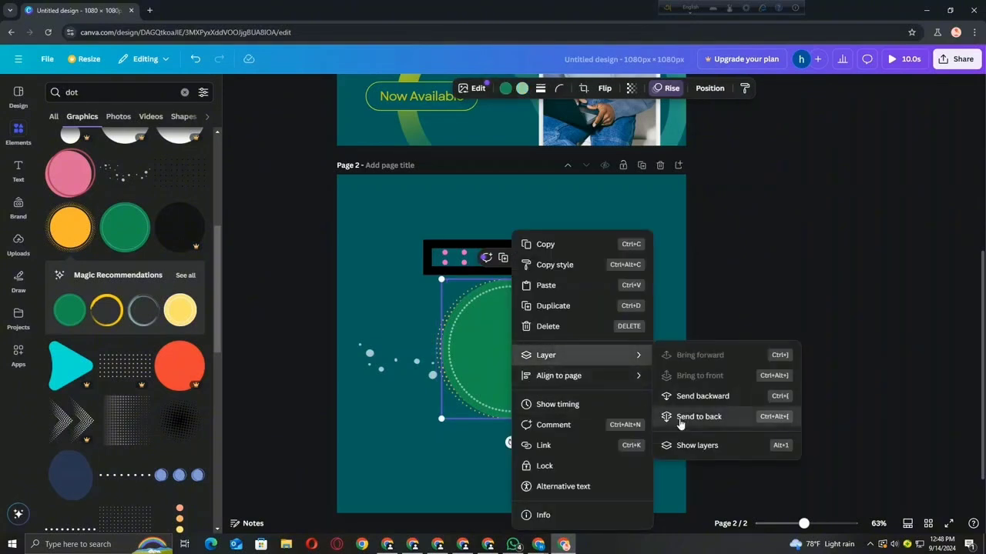
click(693, 416)
Move the orange circle slightly up over the framed dot grid and tuck the green circle partly behind its lower-left side.
drag(532, 355, 668, 274)
click(503, 346)
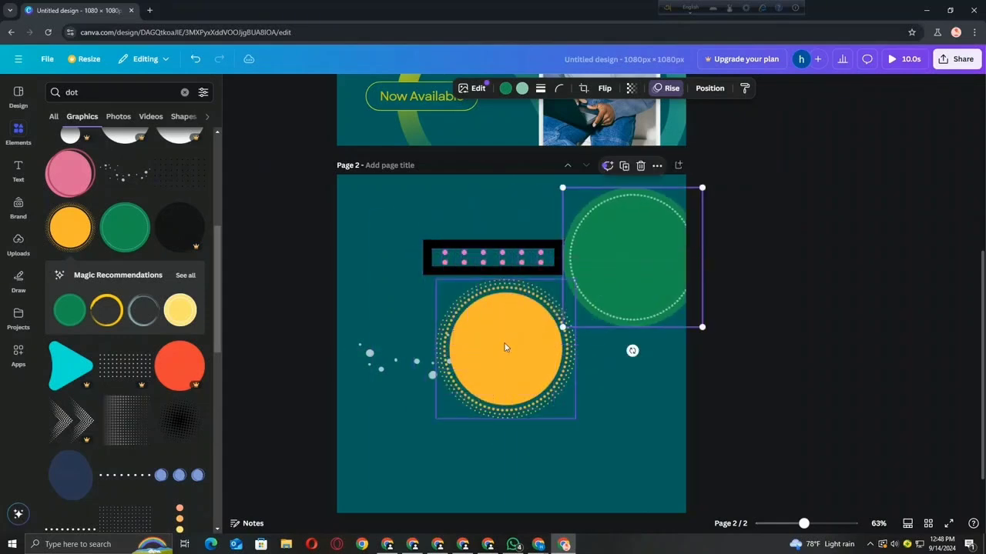
drag(503, 346, 524, 296)
drag(616, 261, 476, 324)
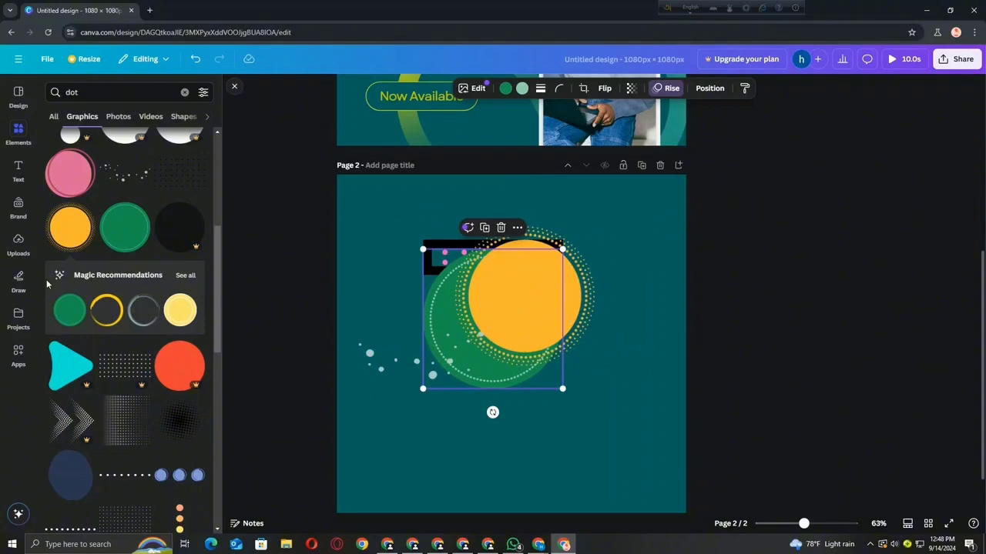
Reposition the phone photo and the curved ribbon on page 1 so that the ribbon runs behind the photo.
scroll(362, 270, up, 5)
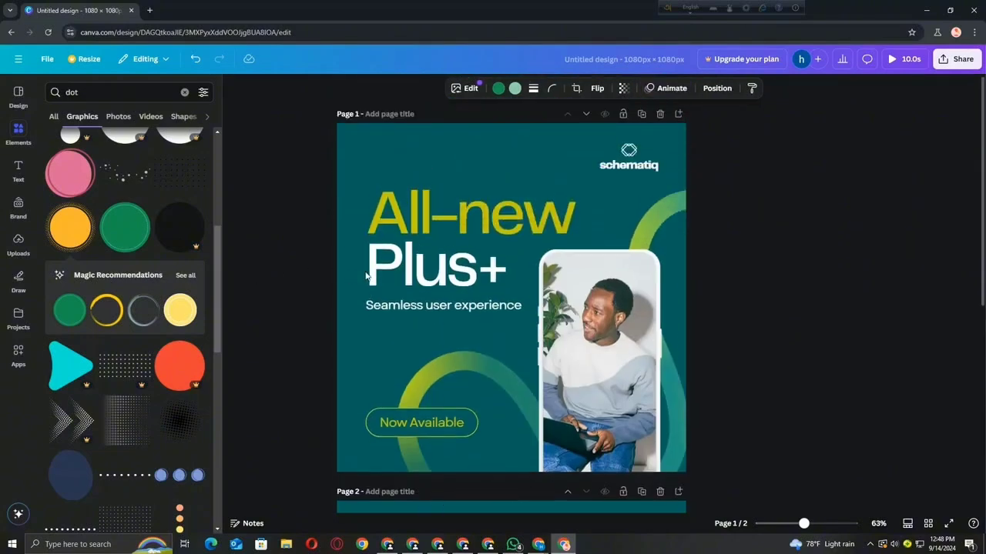
scroll(365, 273, down, 5)
scroll(368, 271, up, 5)
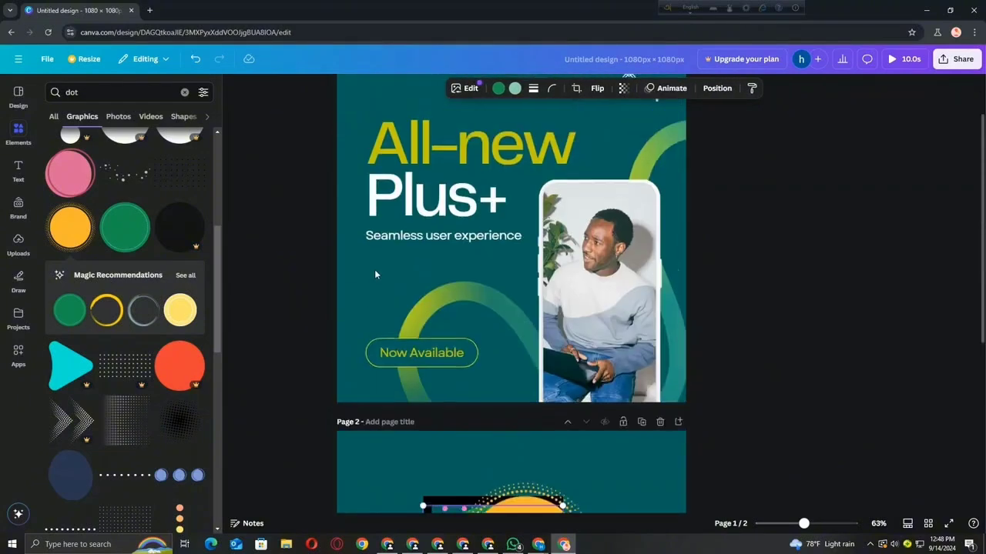
click(657, 198)
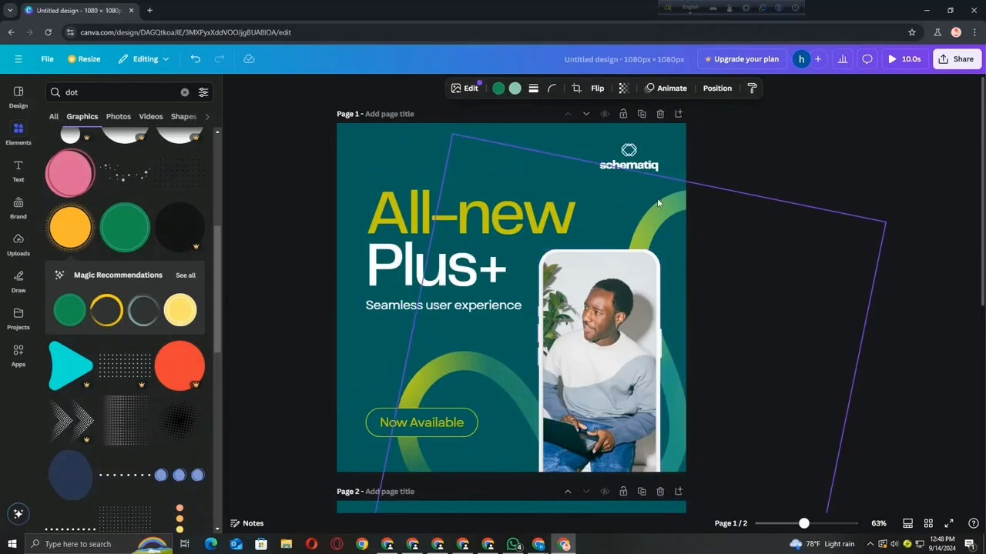
right_click(657, 210)
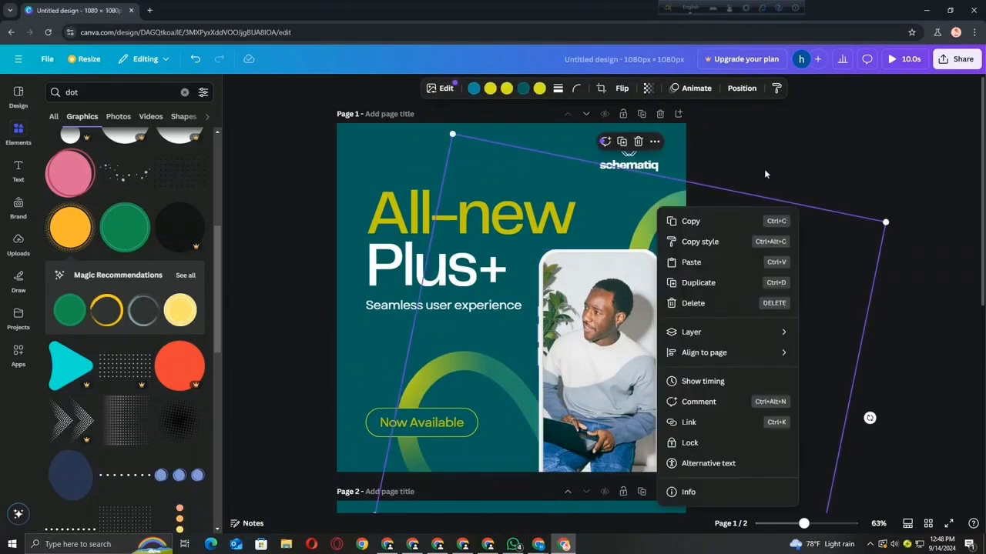
click(765, 173)
drag(621, 279, 485, 179)
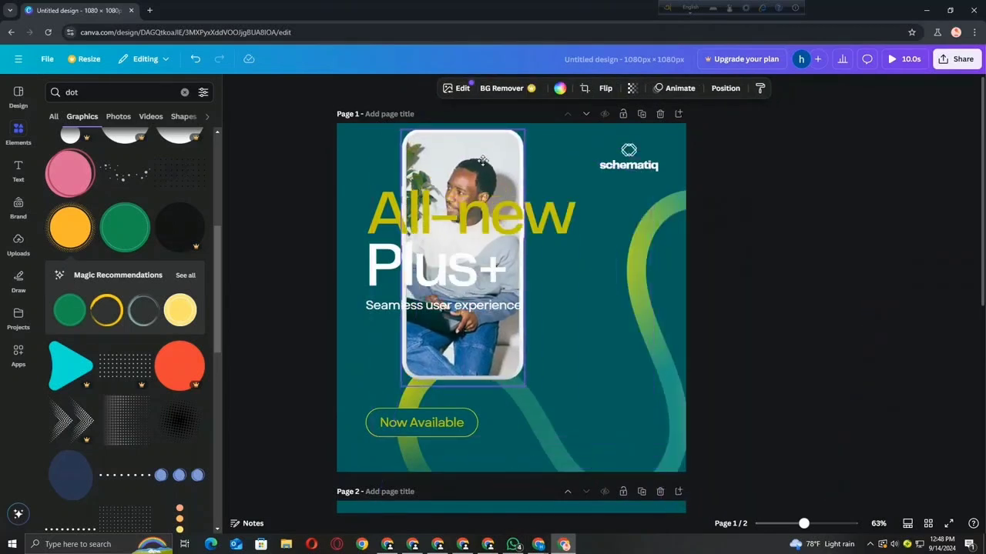
click(650, 271)
drag(652, 239, 652, 239)
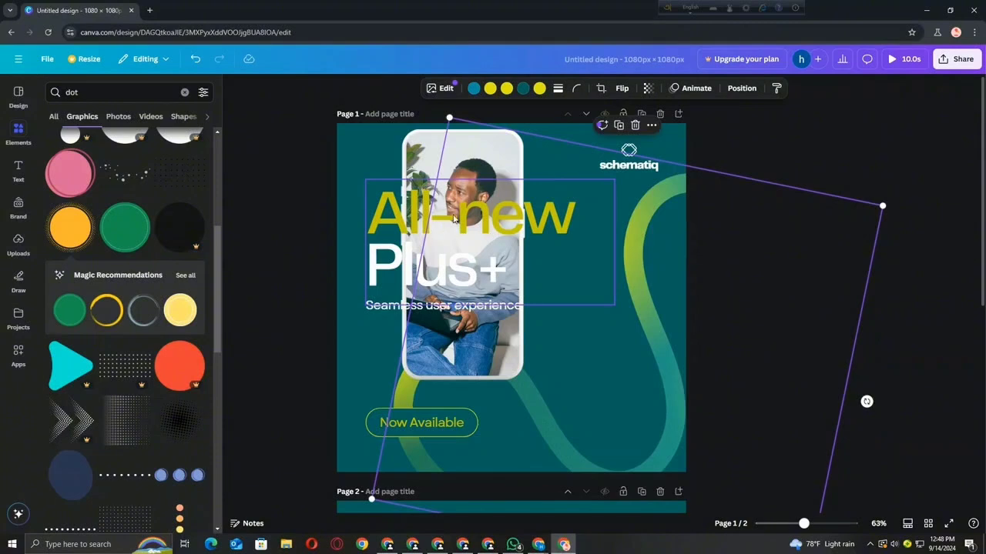
drag(475, 138, 578, 182)
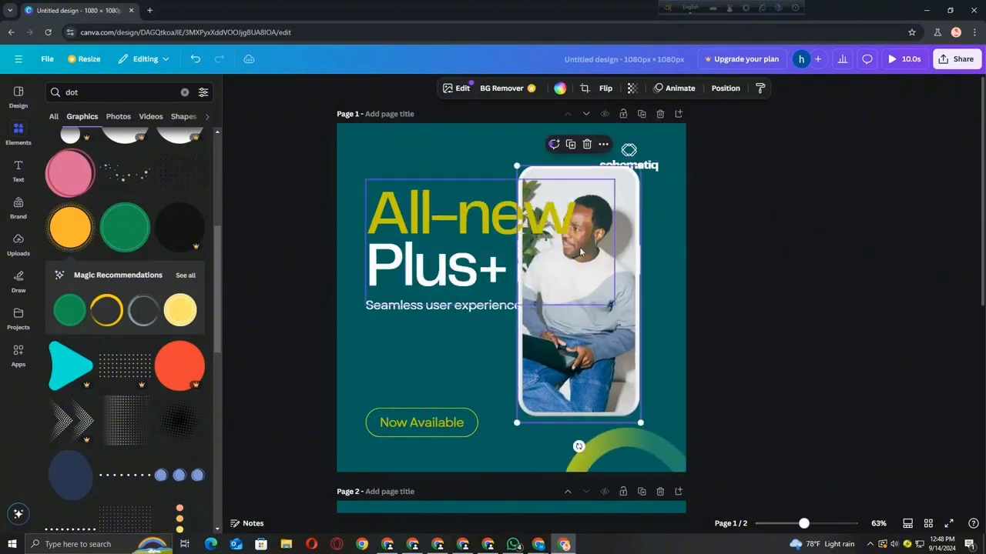
drag(651, 441, 649, 288)
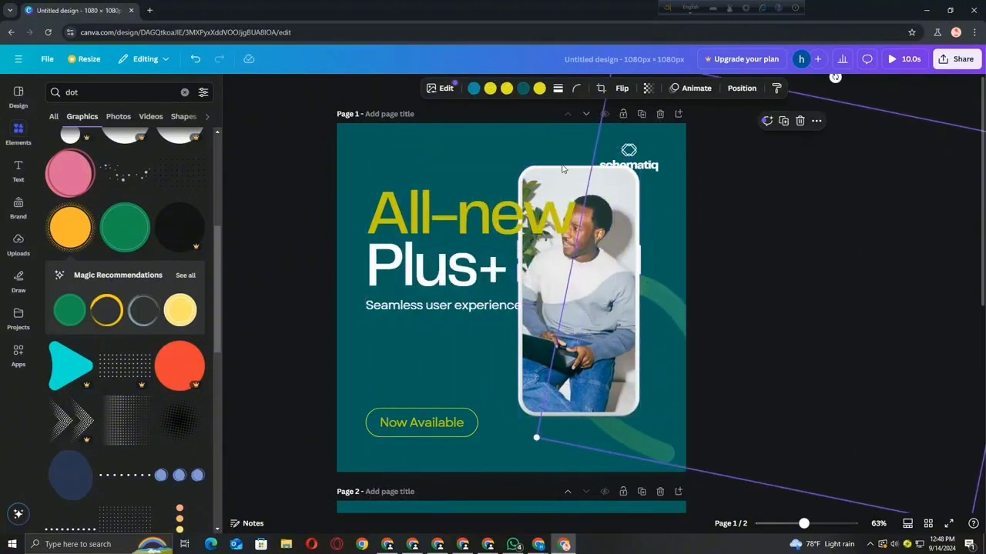
Move page 1's ribbon, phone photo and logo together up and to the left, and shift the photo back to the page's right half.
shift+click(625, 163)
drag(620, 223, 525, 192)
click(735, 210)
click(453, 147)
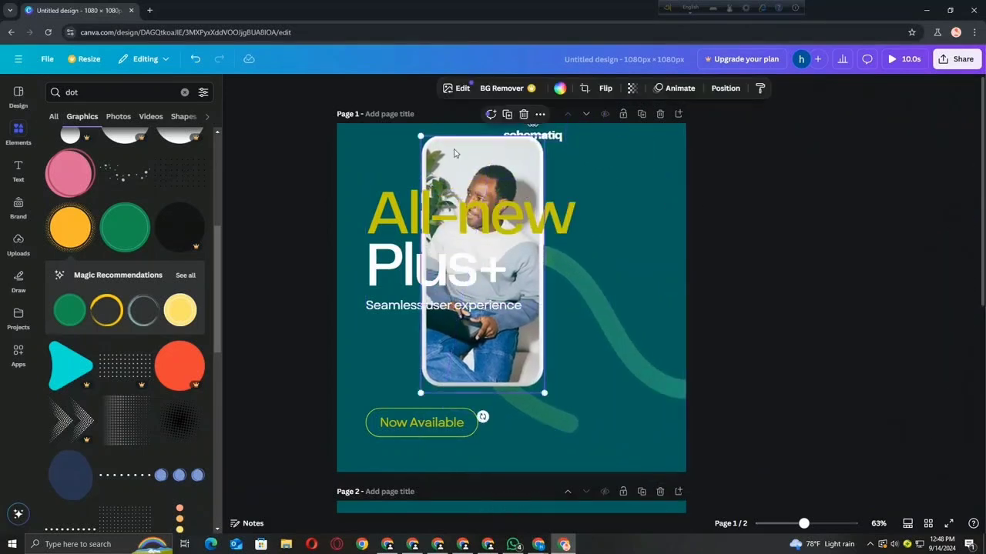
drag(452, 148, 556, 210)
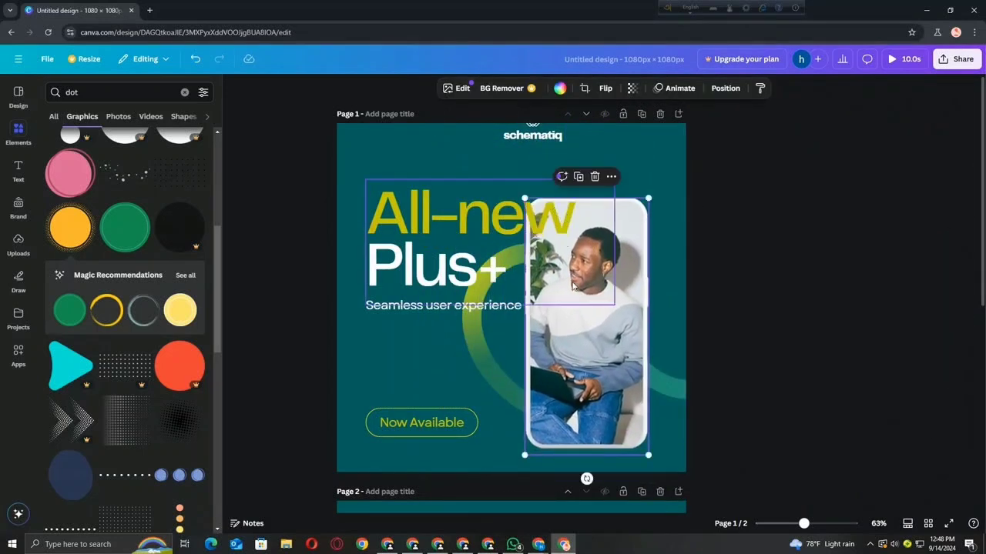
Send the phone photo on page 1 to the back so the curved ribbon lies over it.
right_click(598, 334)
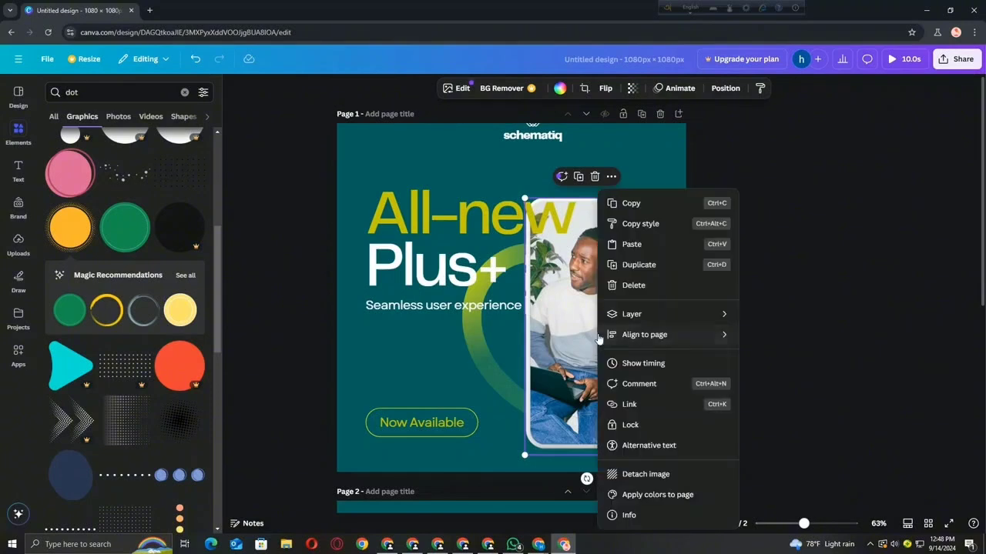
mouse_move(628, 323)
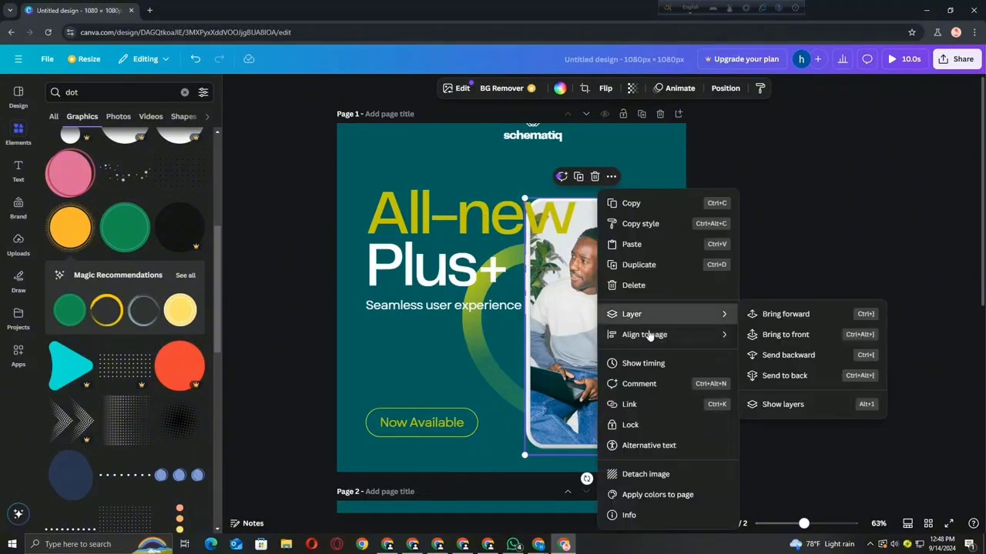
click(756, 375)
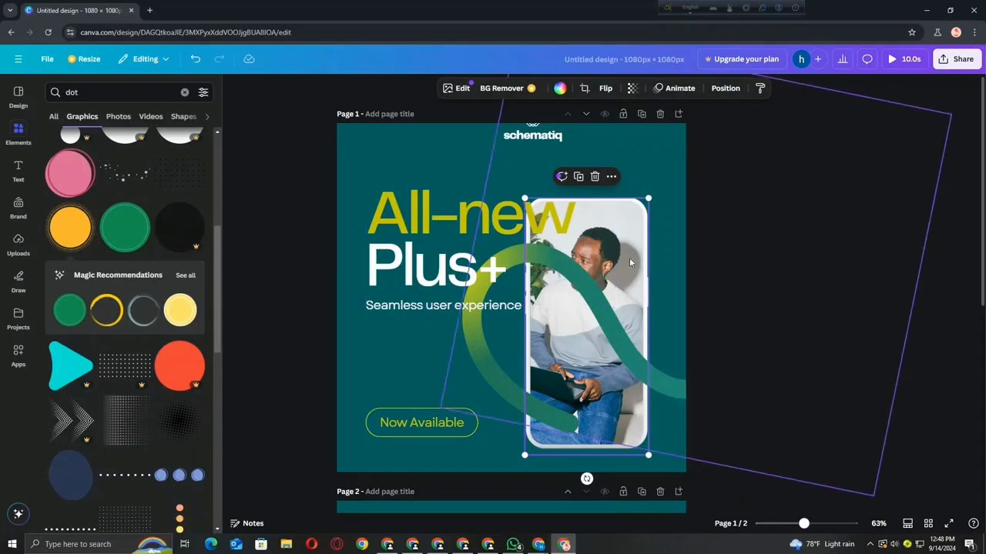
Delete the curved ribbon and the phone photo from page 1.
click(738, 234)
mouse_move(632, 231)
mouse_down()
mouse_move(634, 178)
mouse_move(673, 250)
mouse_move(654, 231)
mouse_move(570, 231)
mouse_move(516, 269)
mouse_move(636, 271)
mouse_move(623, 243)
mouse_up()
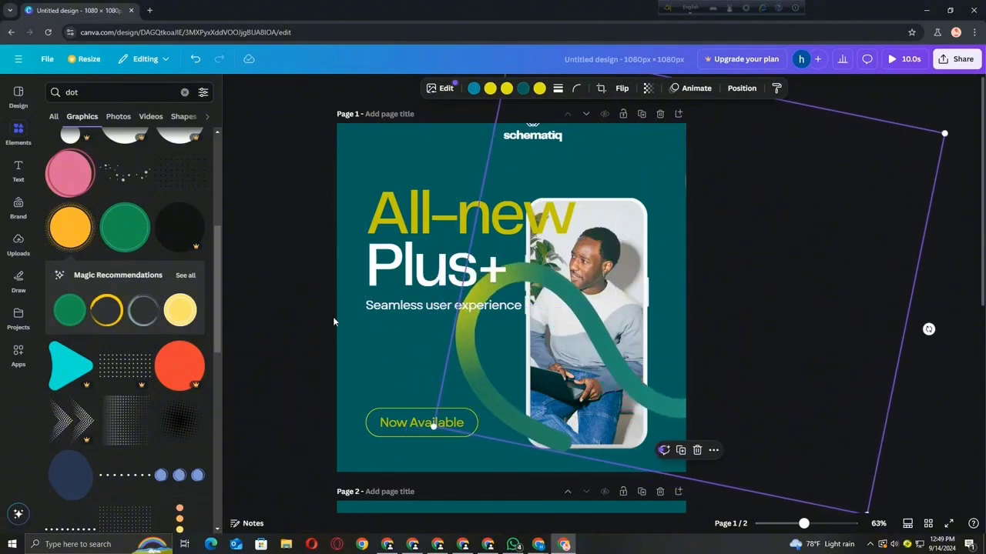
key(Delete)
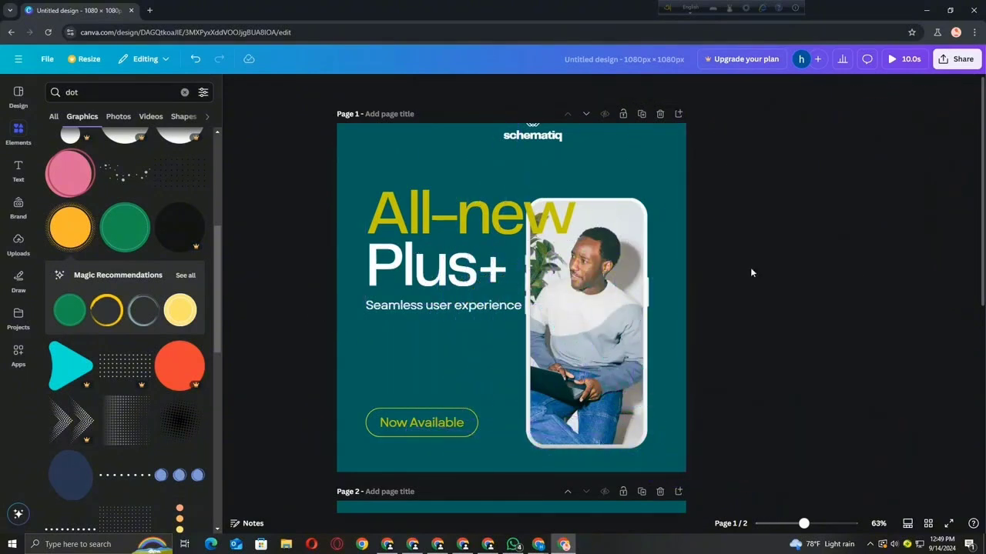
drag(594, 288, 568, 274)
drag(630, 359, 757, 357)
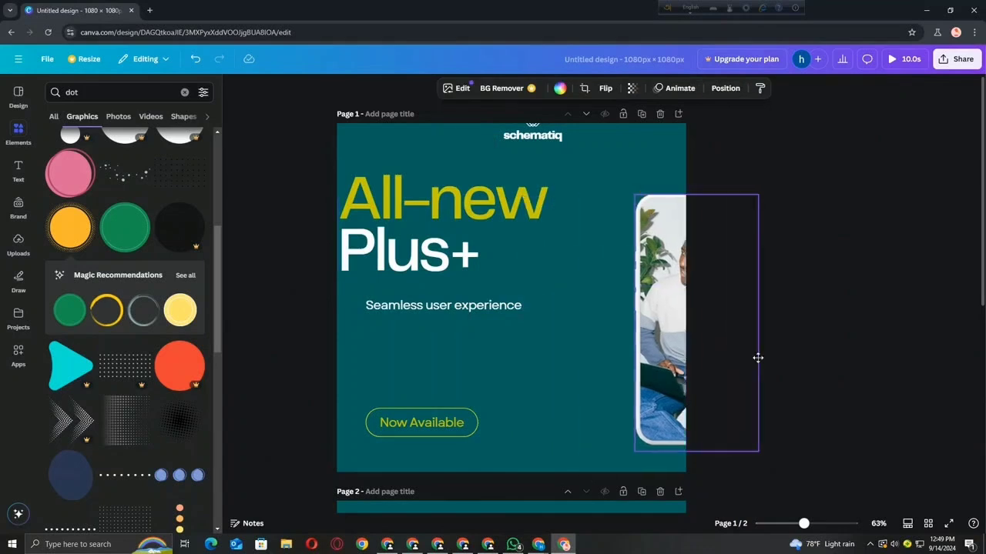
key(Delete)
Move the "All-new Plus+" headline to the right, below the logo, and make its text bold.
drag(467, 229, 530, 236)
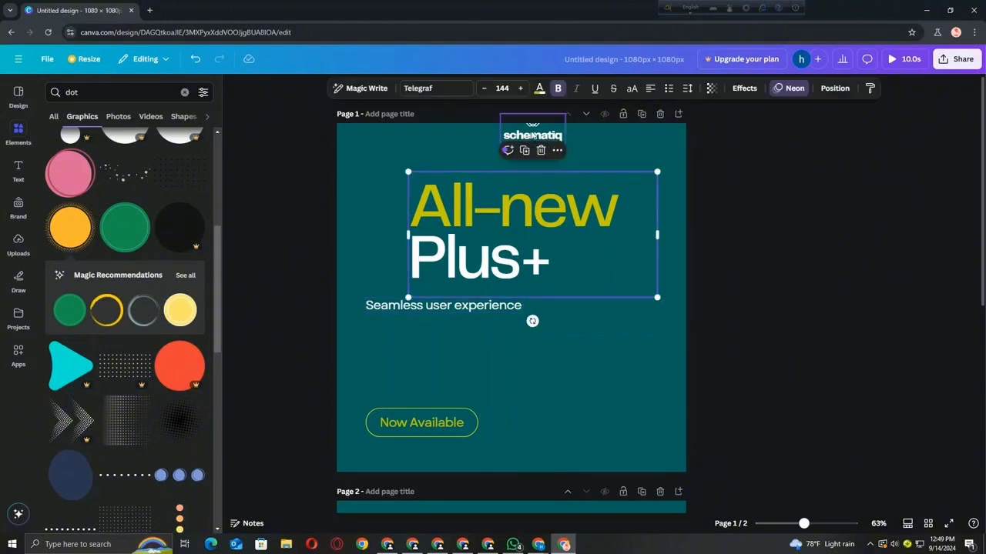
click(558, 89)
click(559, 89)
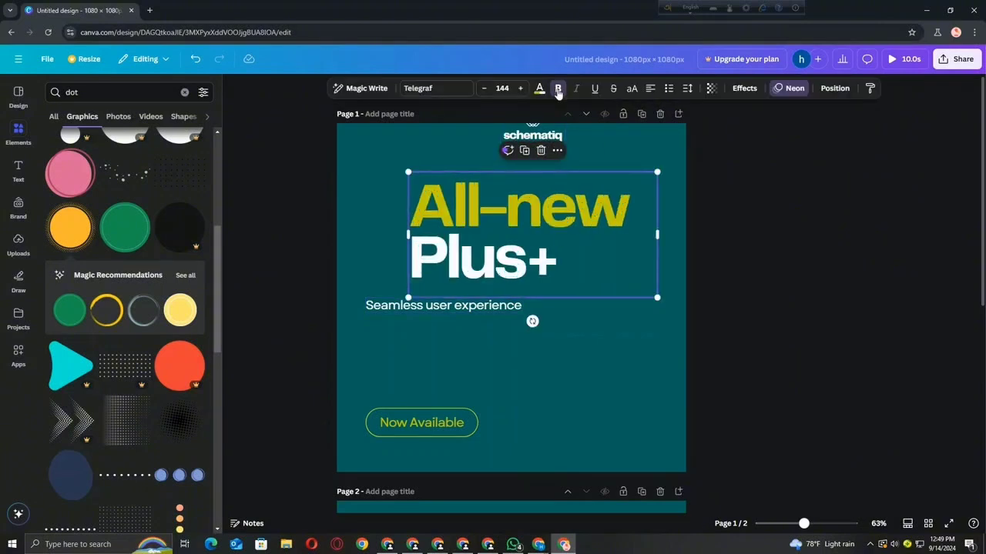
Recolour the words "All-new" in page 1's headline to black.
click(539, 90)
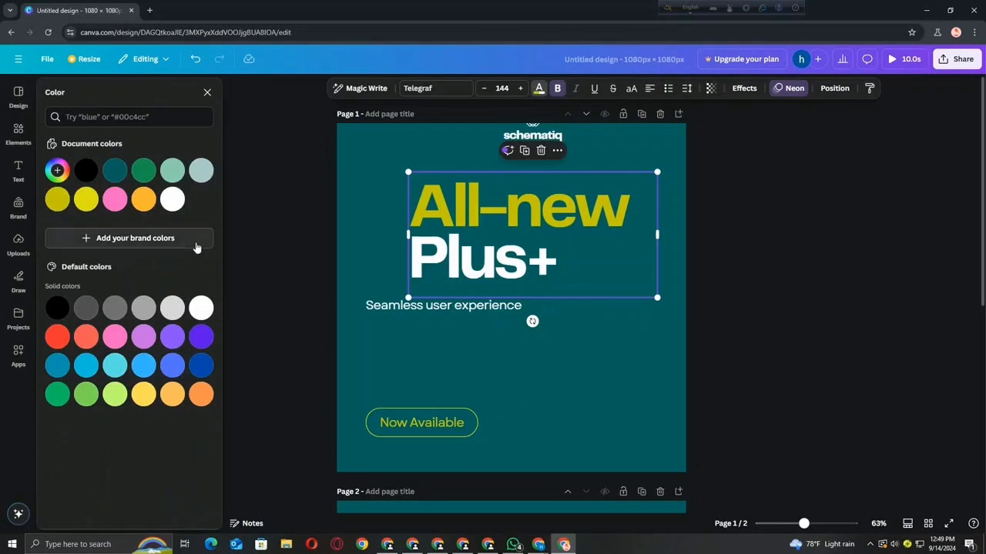
double_click(620, 254)
click(628, 209)
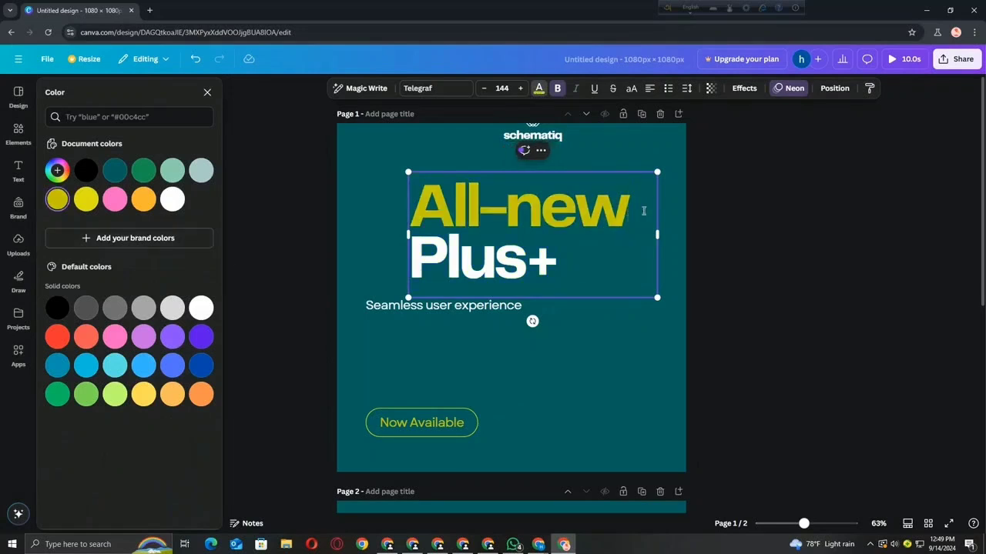
drag(642, 211, 403, 206)
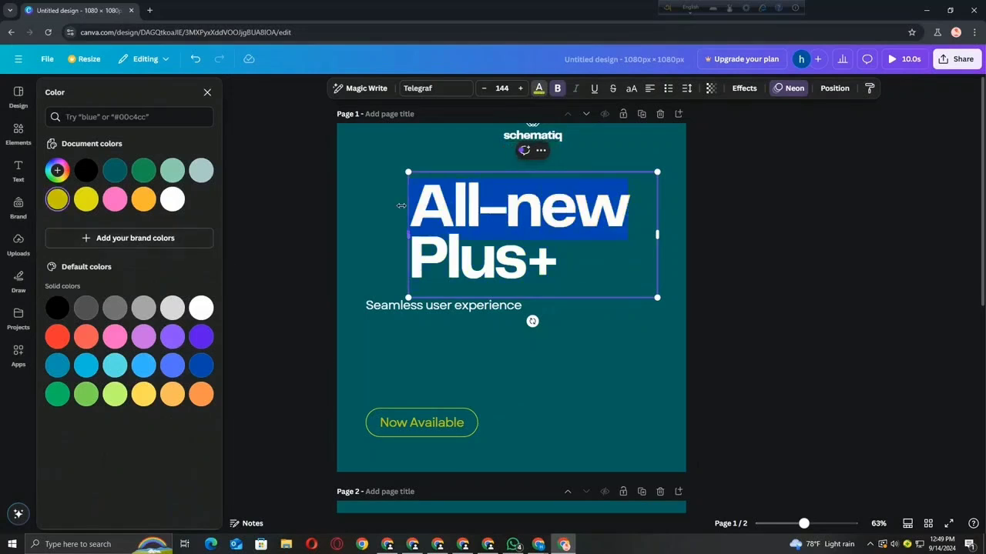
click(86, 170)
click(802, 234)
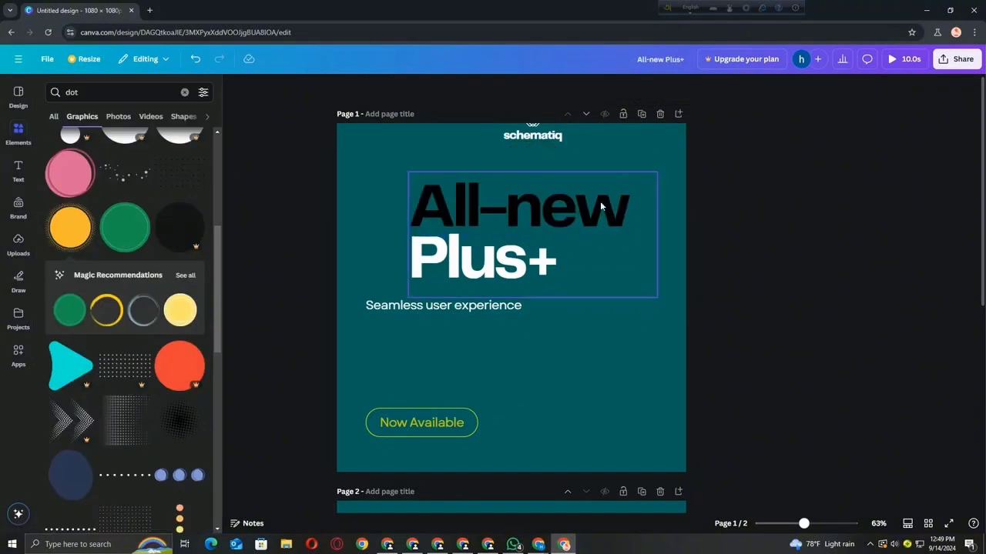
Move the headline further right on page 1 and recolour "All-new" with the dark green document colour.
click(603, 194)
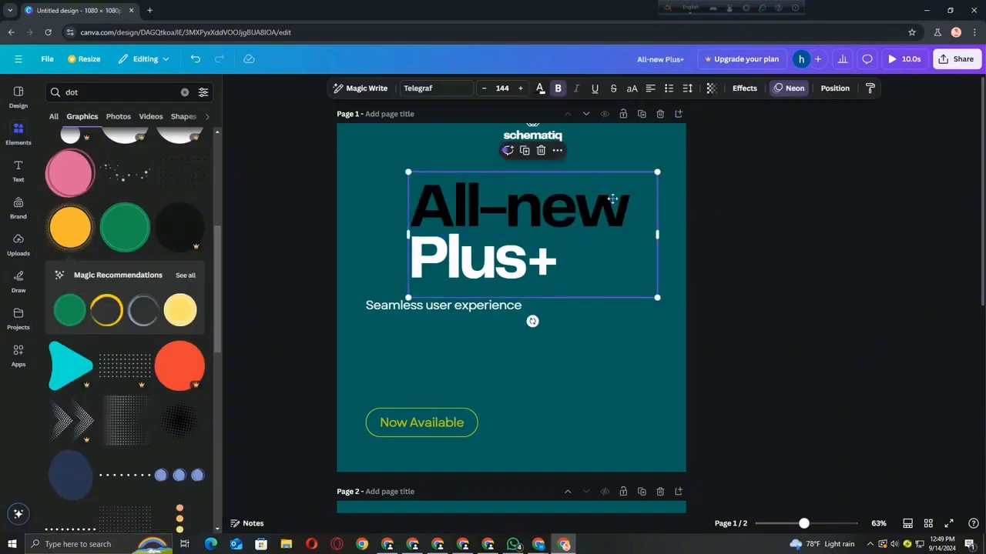
drag(612, 199, 687, 198)
double_click(646, 199)
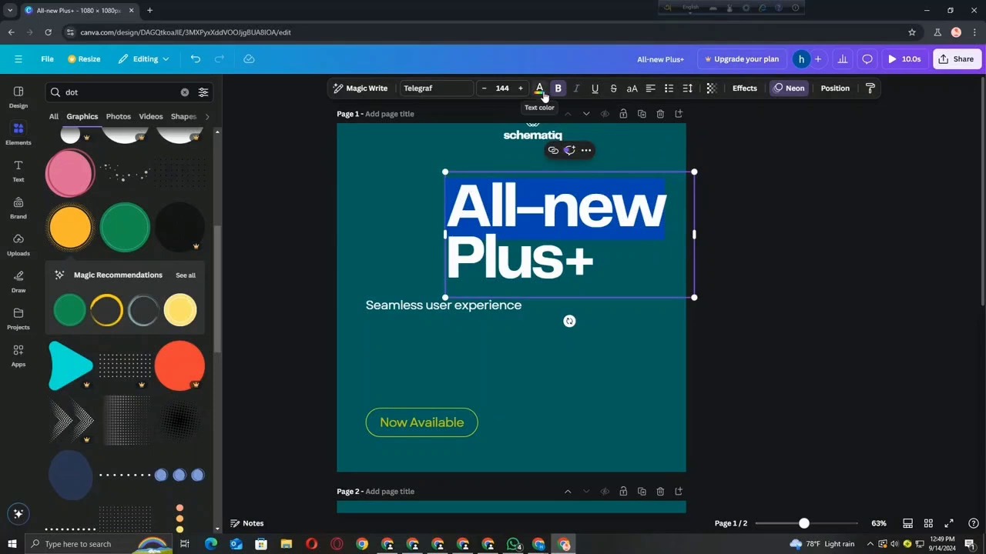
click(539, 90)
click(86, 308)
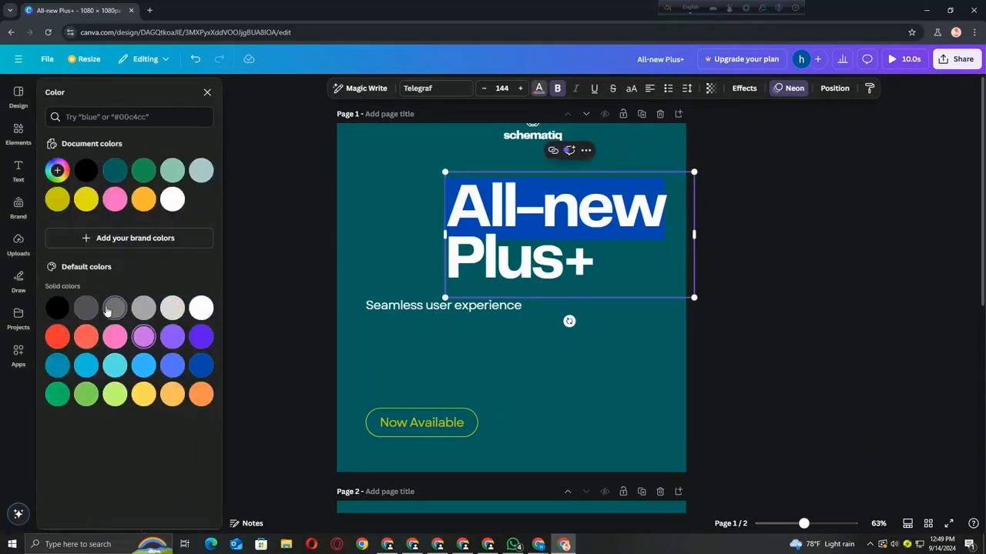
click(57, 308)
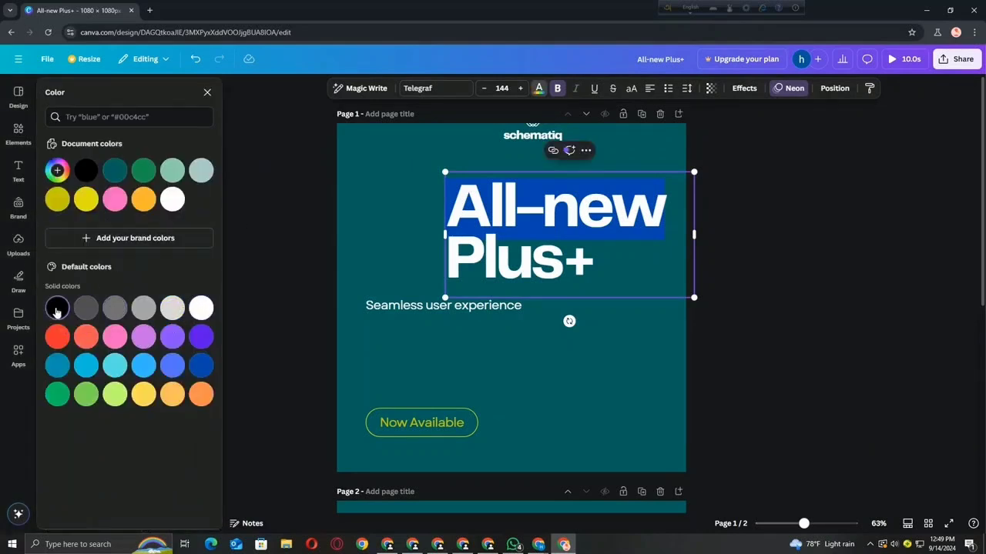
click(143, 171)
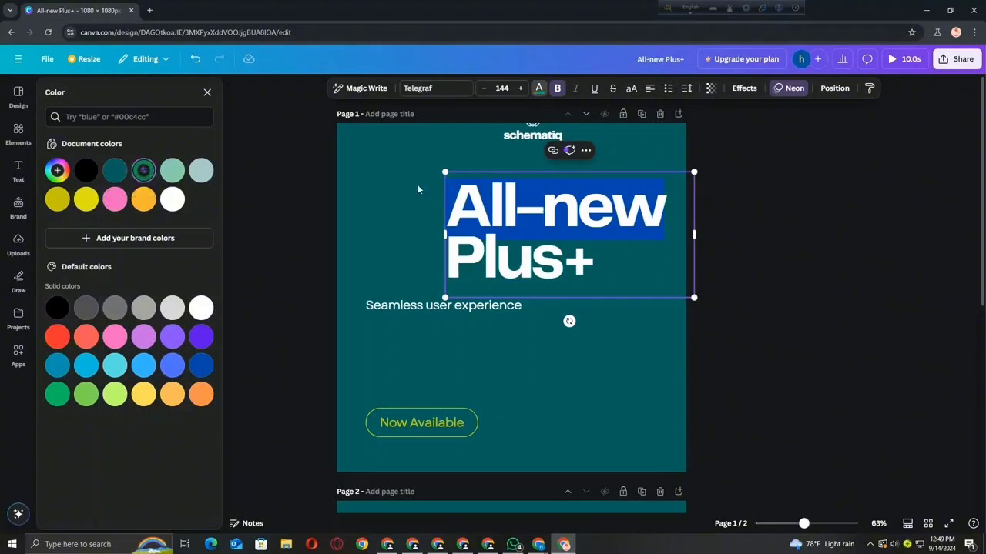
click(737, 218)
Recolour only the characters "s+" at the end of the headline's second line to black.
double_click(589, 259)
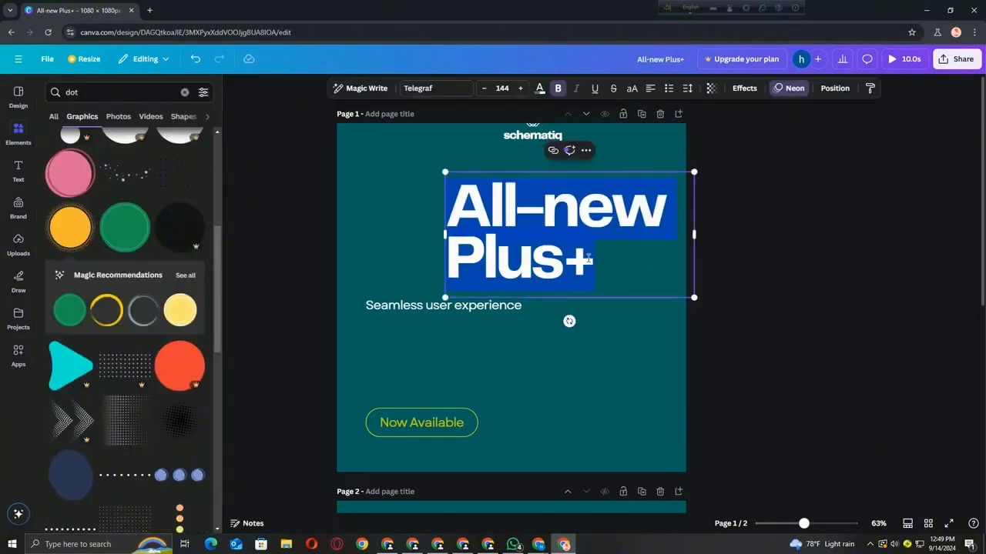
click(590, 259)
drag(589, 259, 509, 258)
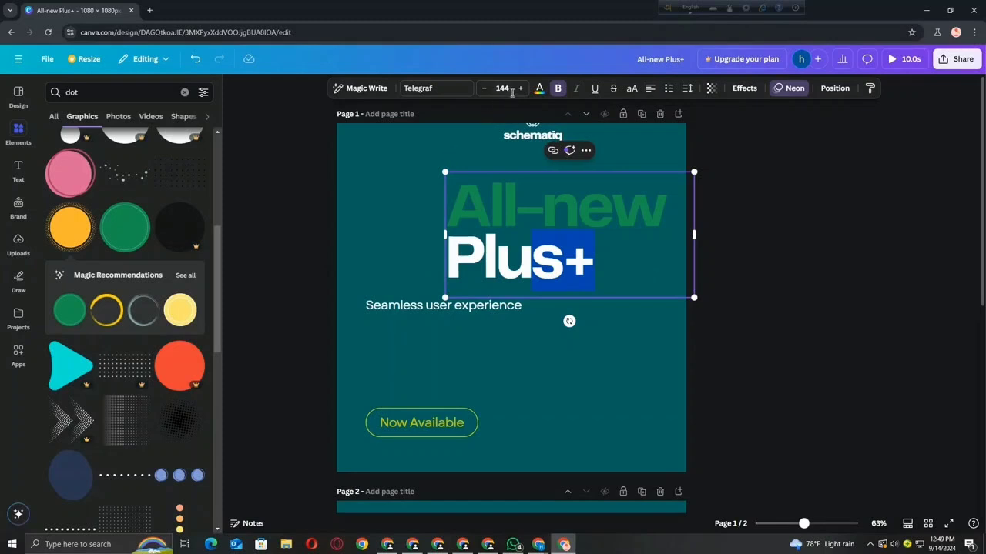
click(539, 88)
click(85, 170)
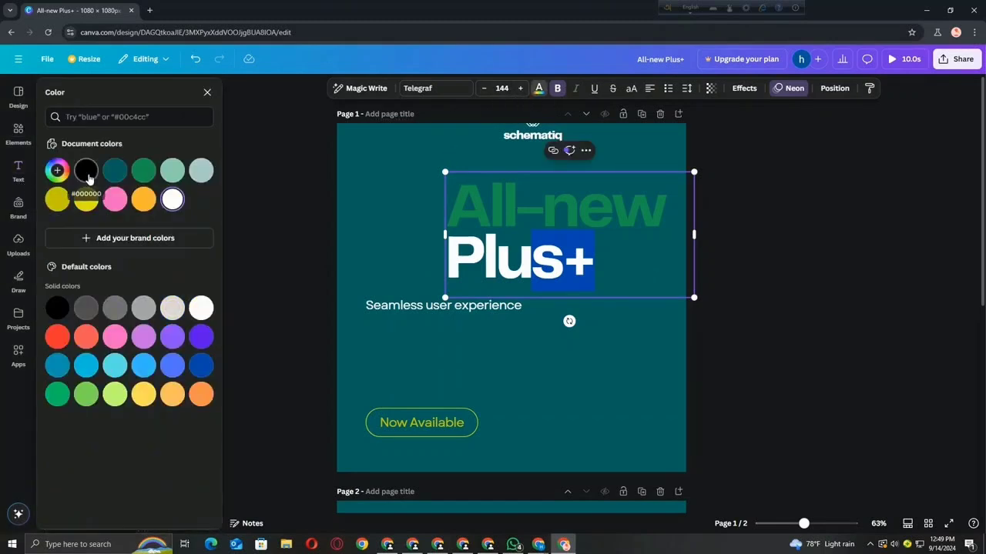
click(763, 259)
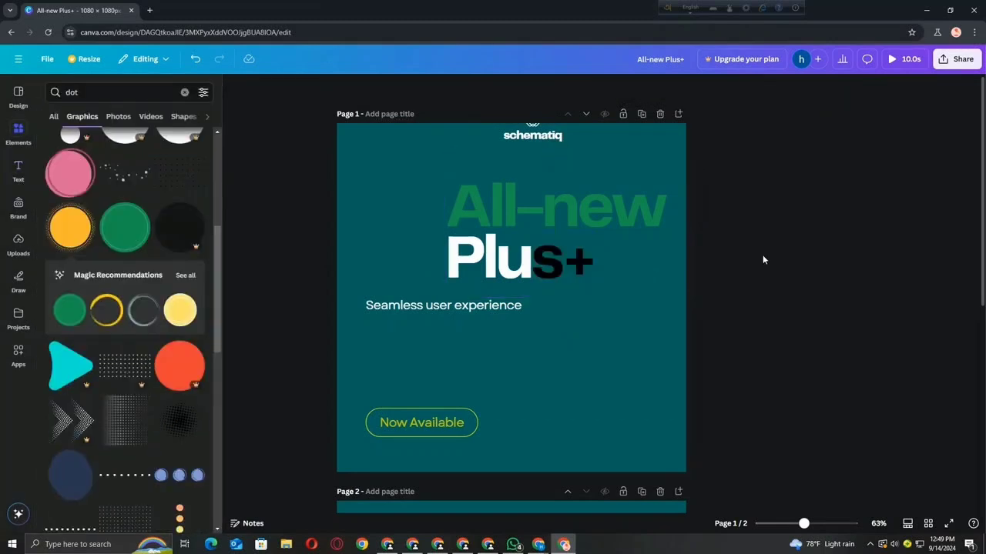
Recolour the remaining white letters "Plu" in the headline to black.
double_click(537, 264)
click(536, 264)
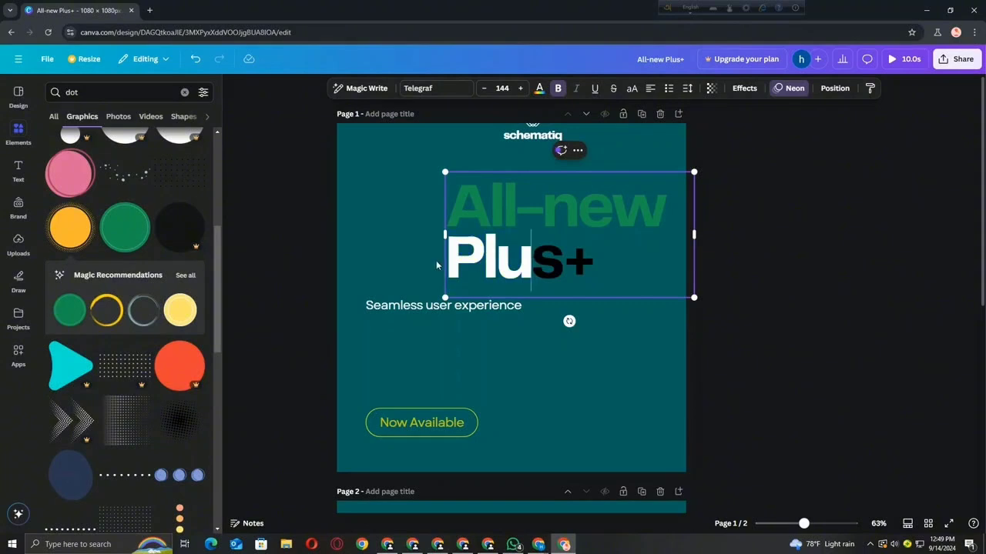
click(538, 88)
click(85, 170)
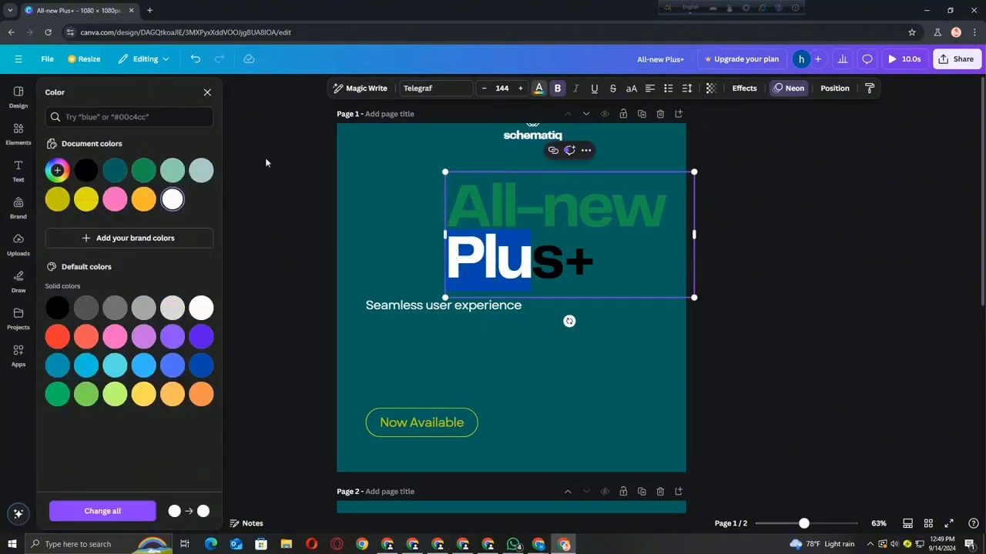
click(527, 217)
double_click(527, 217)
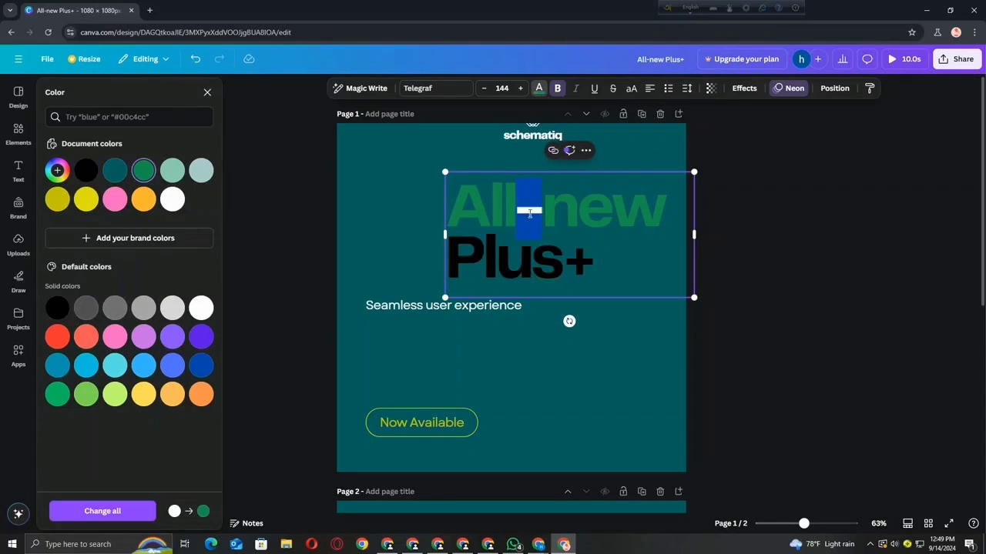
click(580, 219)
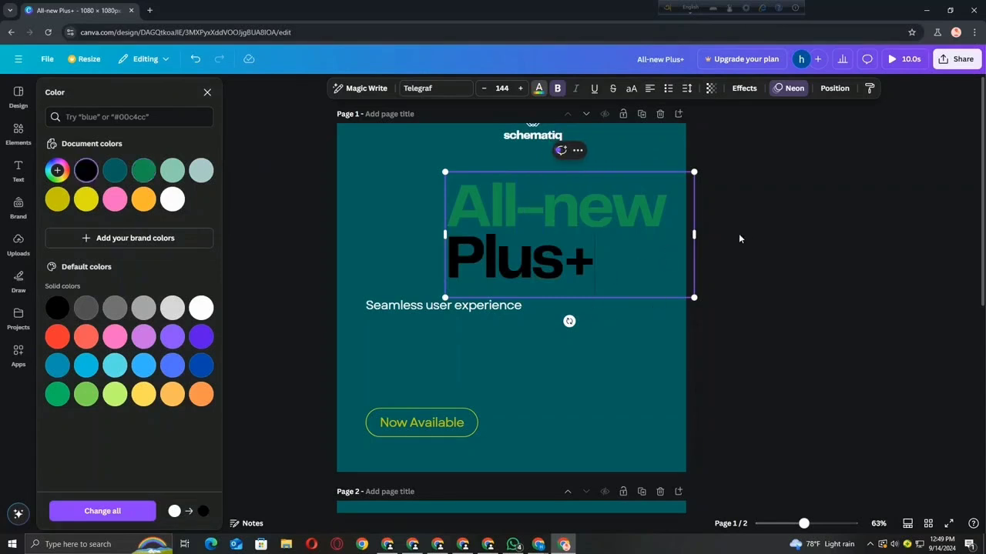
key(Escape)
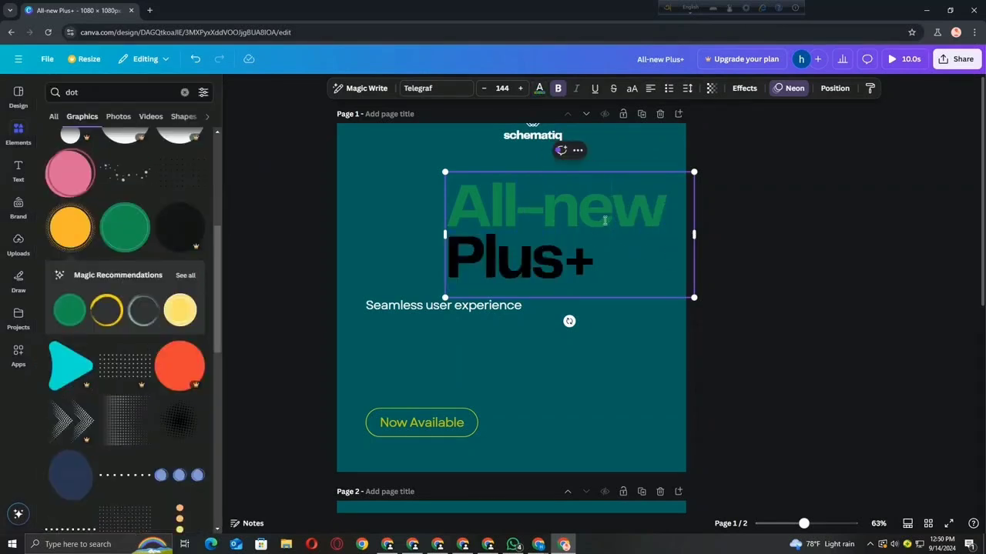
Underline the words "All-new" in the headline.
drag(669, 202, 446, 206)
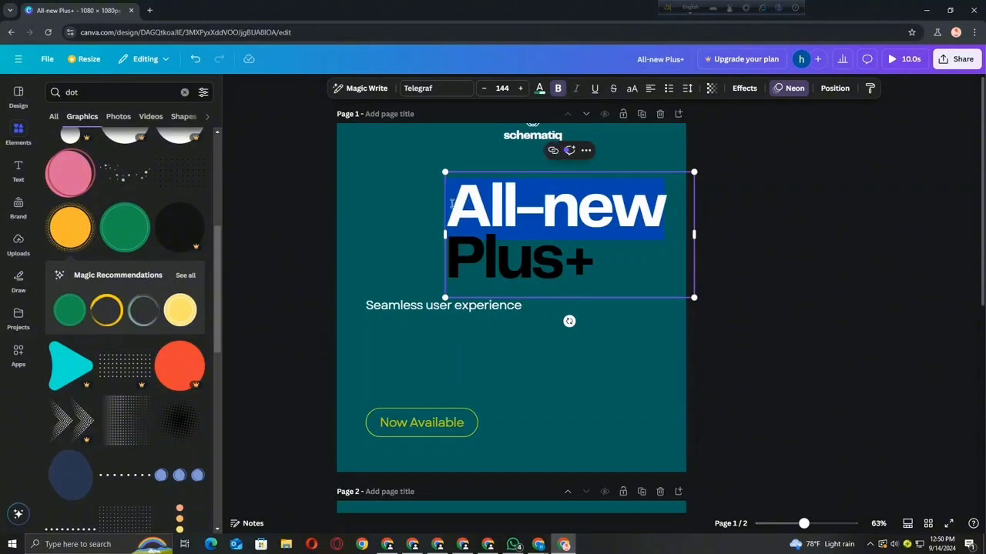
click(595, 89)
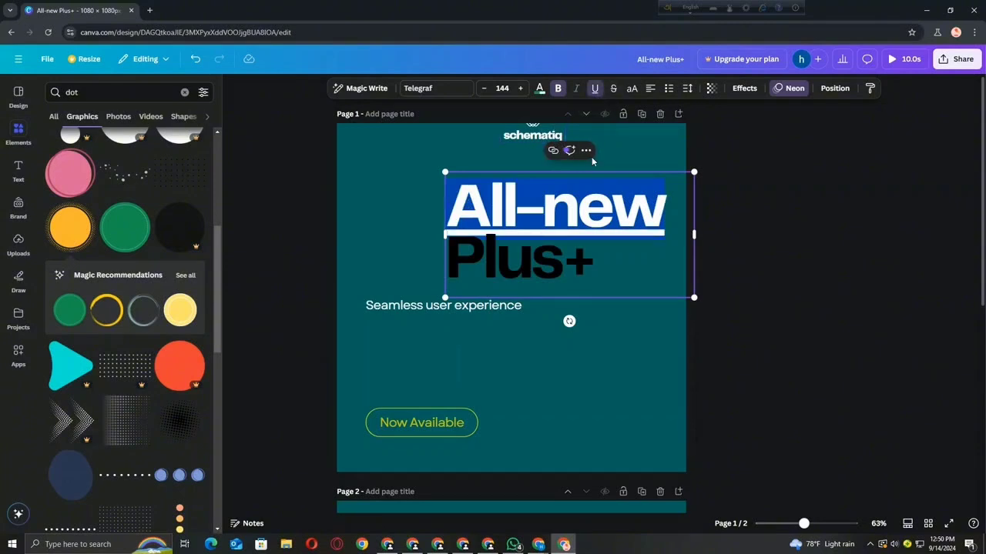
click(593, 195)
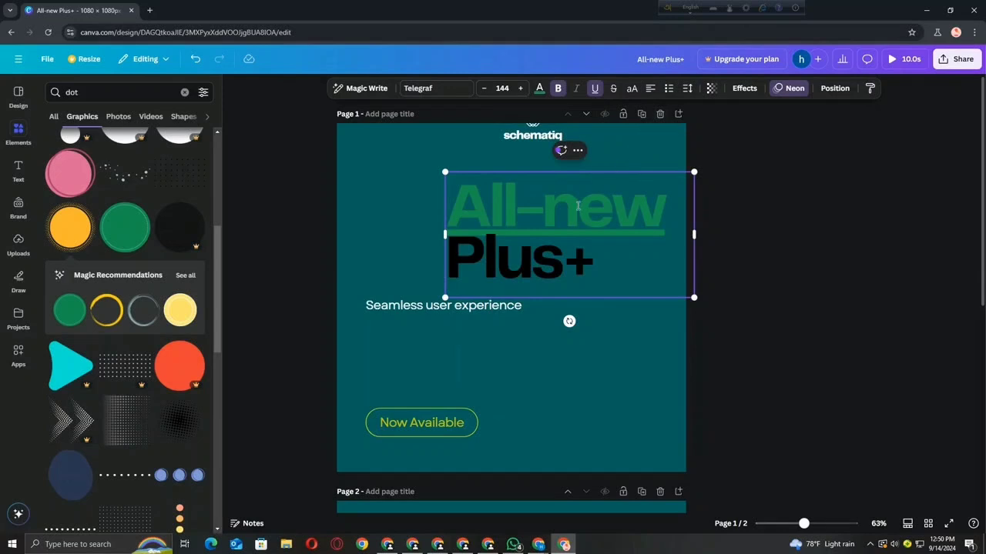
drag(578, 213, 612, 213)
Move the headline to the middle of page 1 over the tagline, and "Now Available" to the right of its rounded outline.
drag(577, 244, 645, 375)
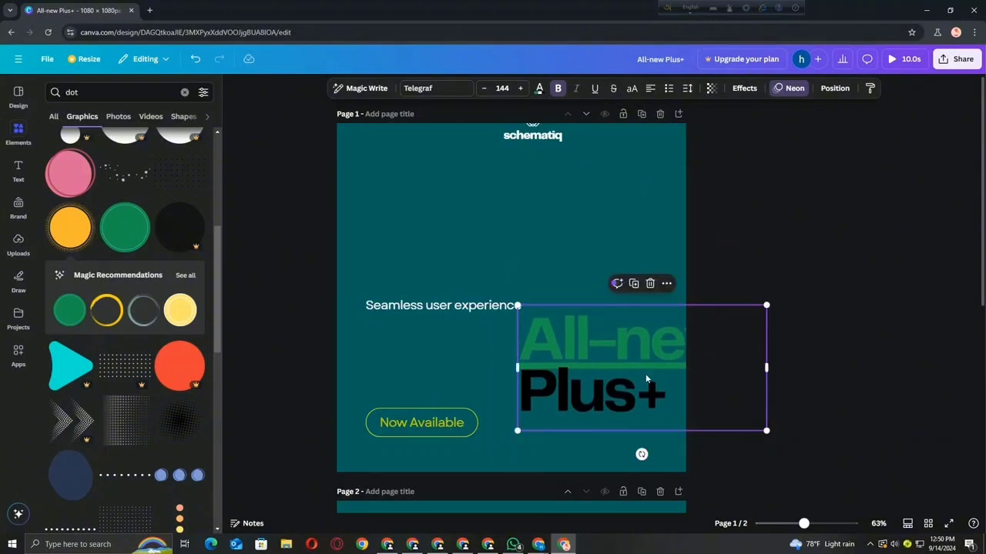
drag(645, 373, 656, 277)
click(741, 223)
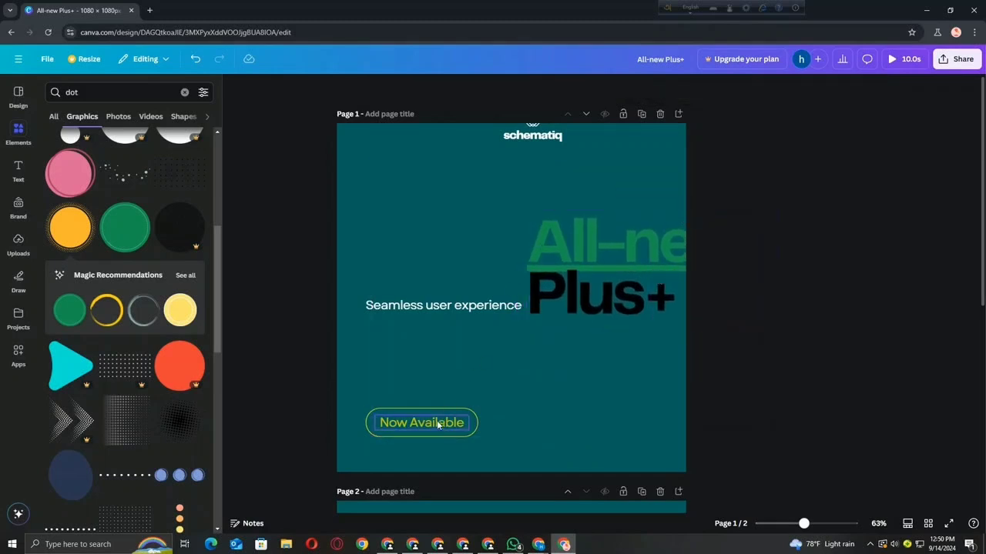
drag(439, 422, 527, 192)
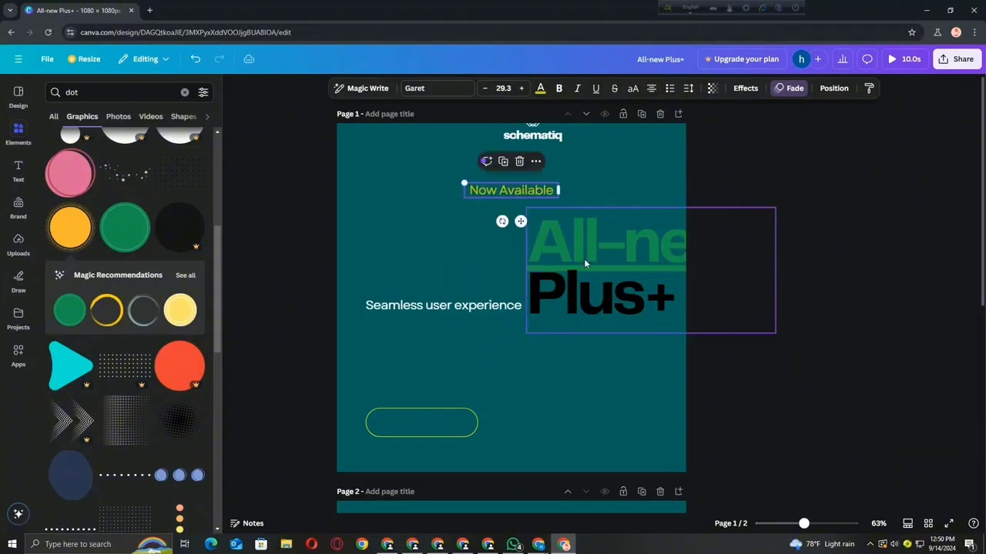
drag(584, 262, 460, 306)
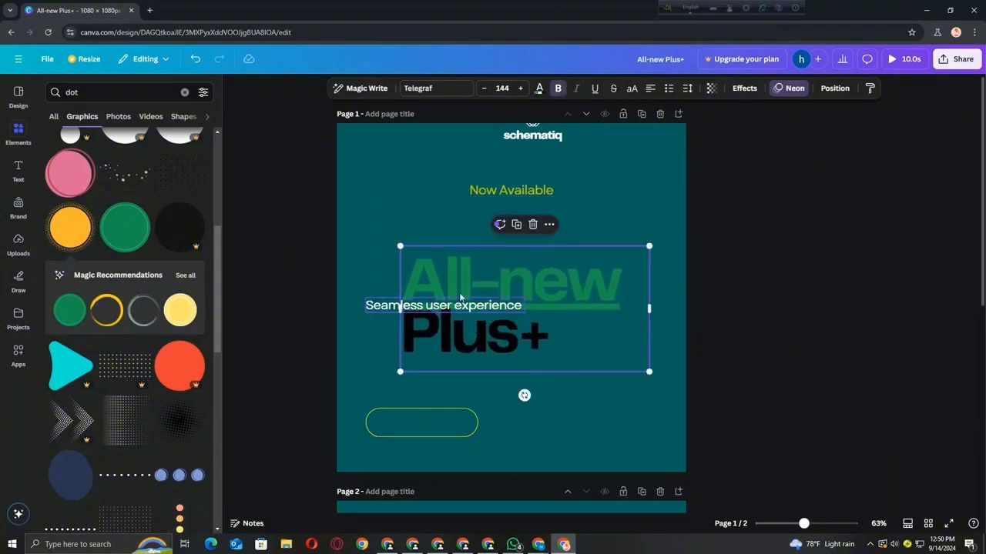
drag(523, 190, 573, 430)
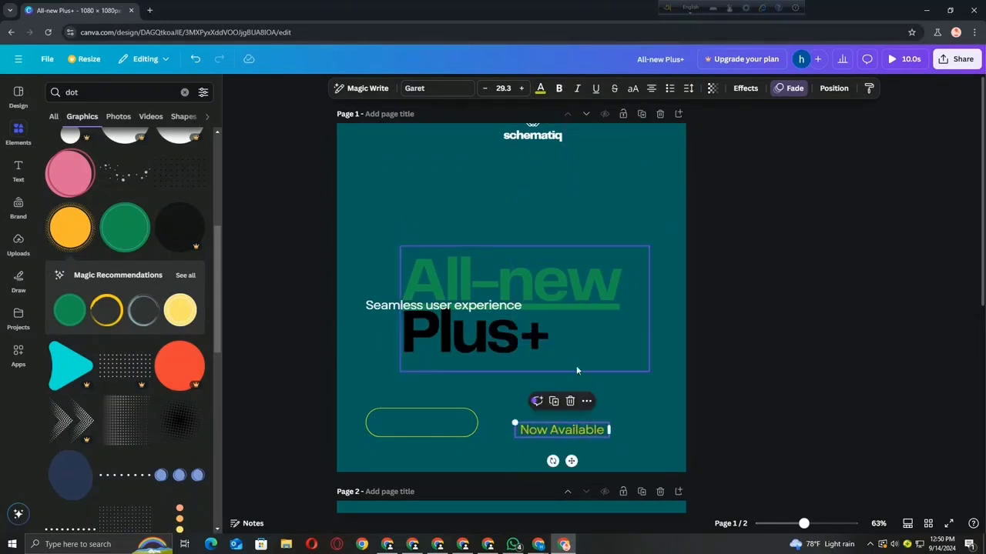
Format the "Now Available" text as a bulleted list and view its letter and line spacing settings.
click(670, 88)
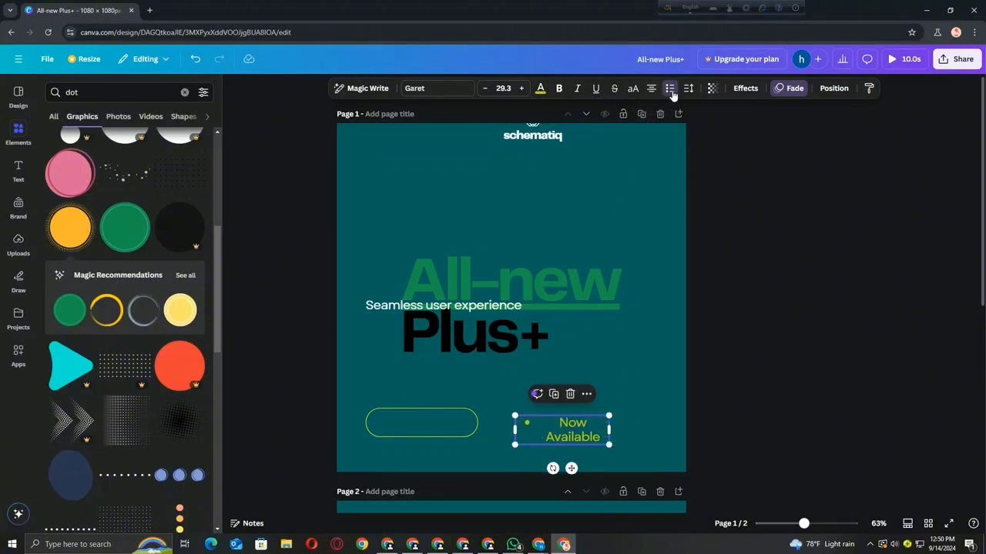
click(689, 88)
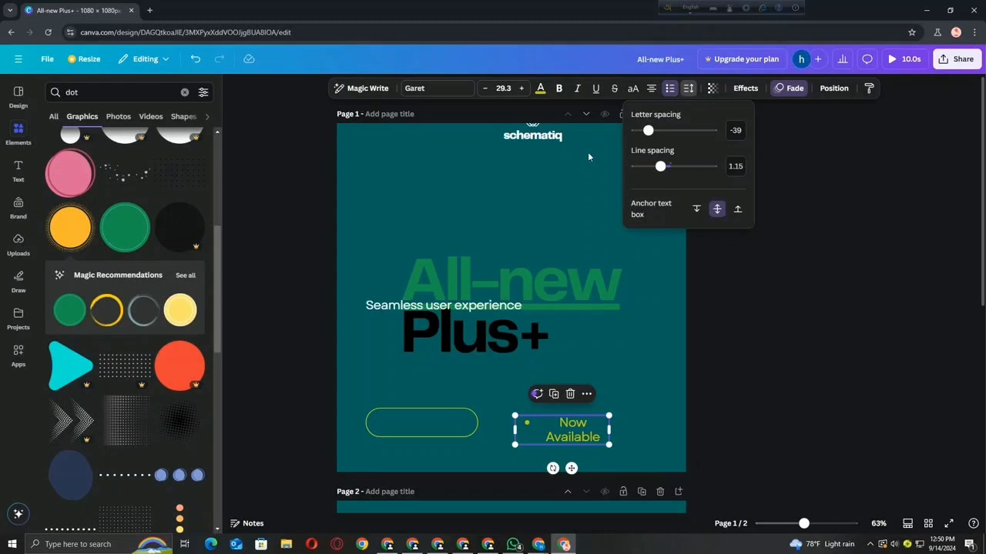
click(585, 158)
click(603, 425)
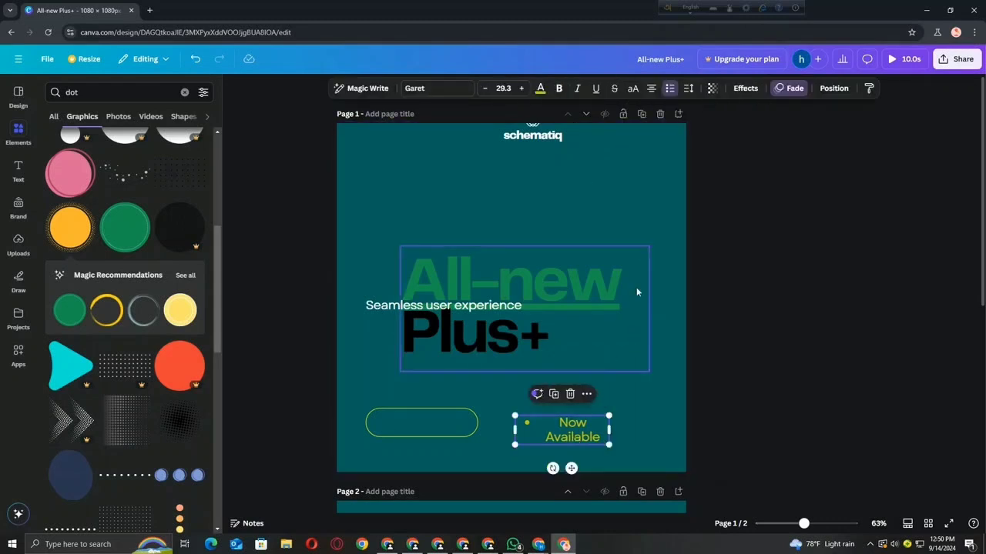
Cycle the "Now Available" text through the alignment options and leave it left-aligned.
click(649, 89)
click(647, 93)
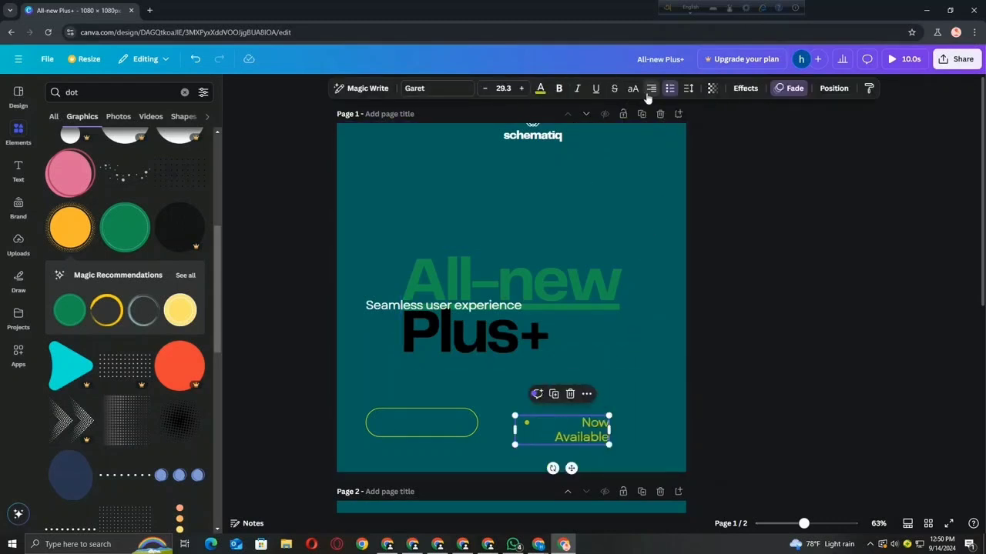
click(647, 93)
click(647, 93)
click(647, 94)
click(647, 93)
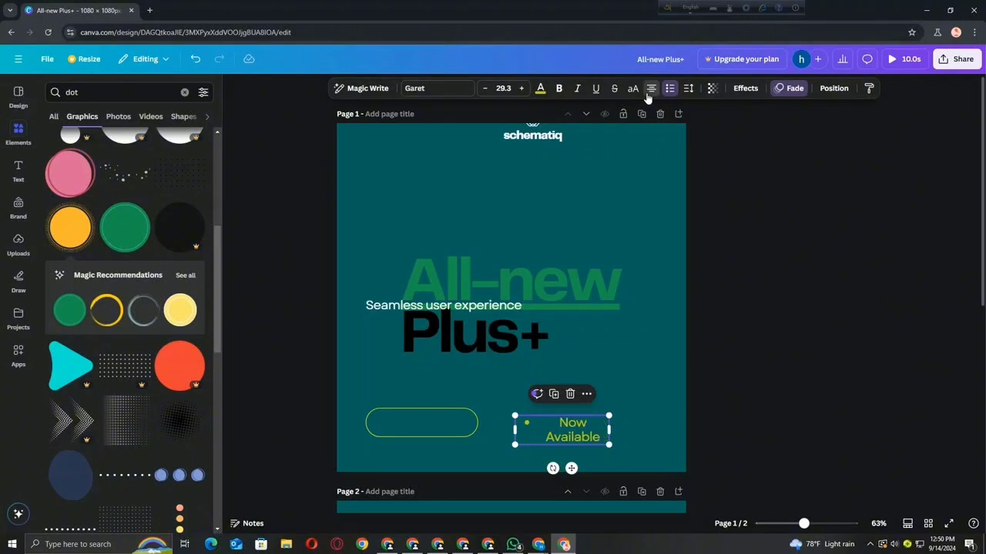
click(646, 94)
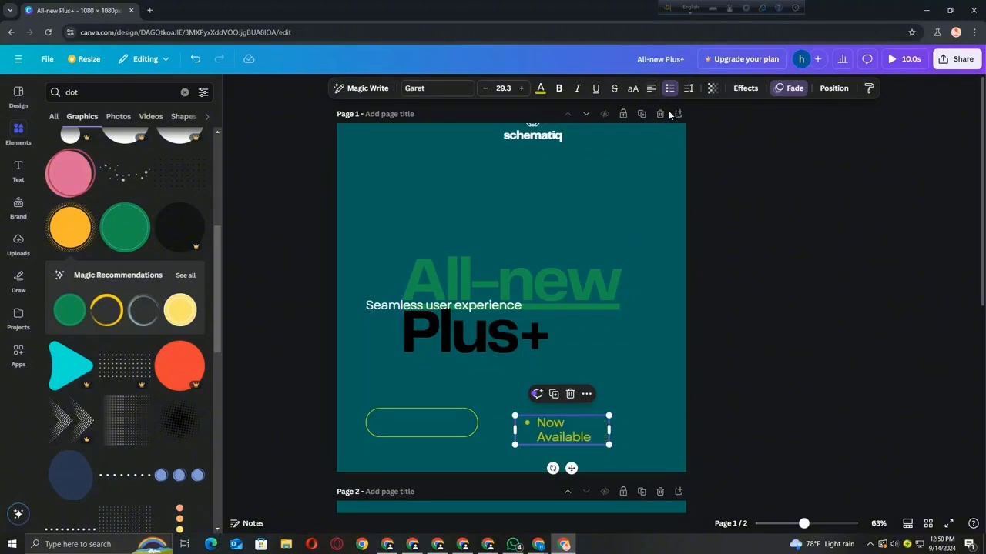
Try a numbered list on "Now Available" and remove the list formatting.
click(669, 97)
click(669, 97)
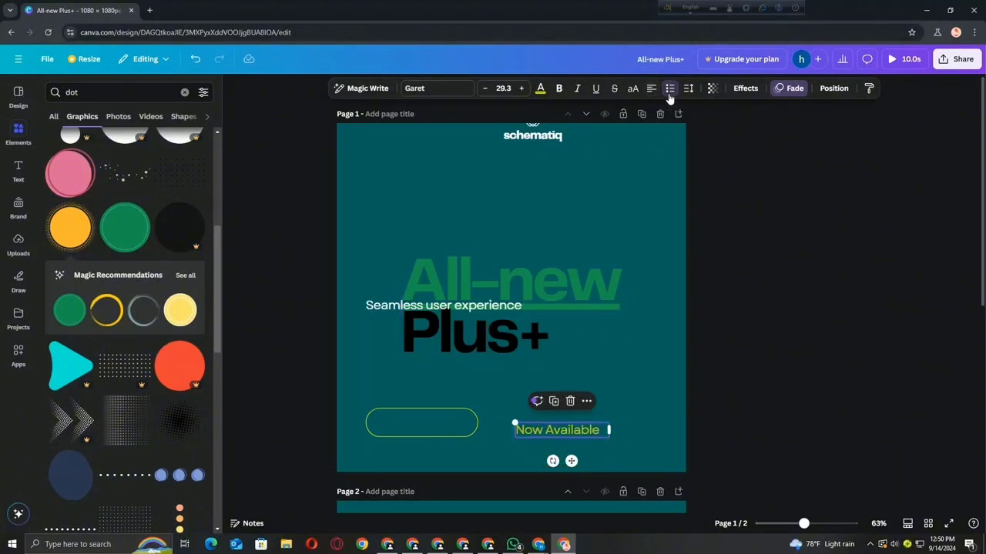
click(669, 97)
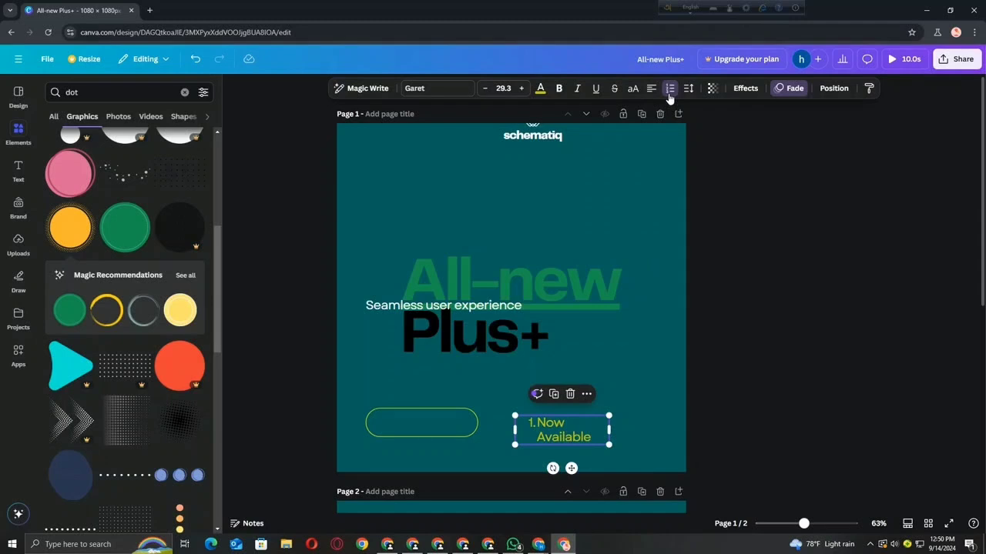
click(669, 97)
click(656, 291)
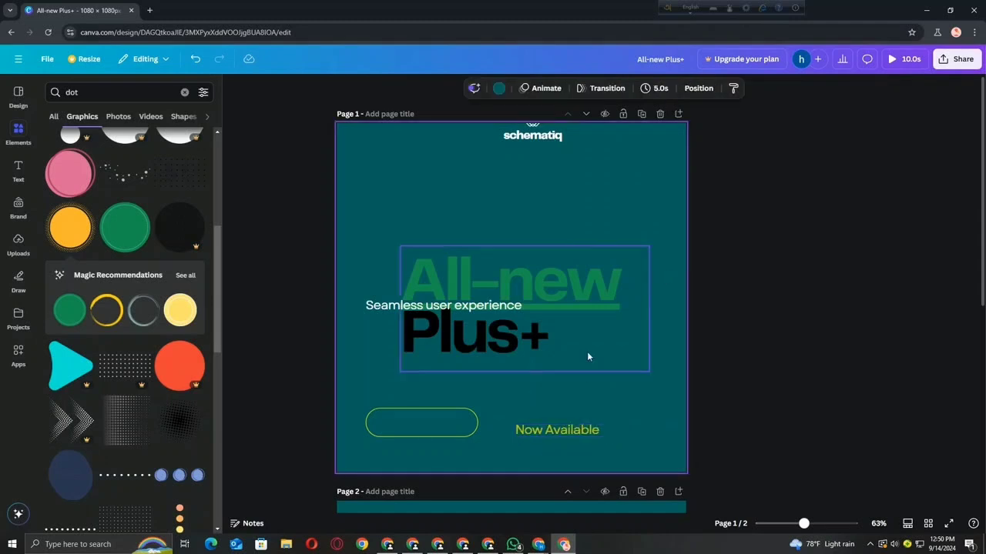
Centre-align the "All-new Plus+" headline and move it above the tagline on page 1.
click(582, 304)
drag(582, 303, 721, 287)
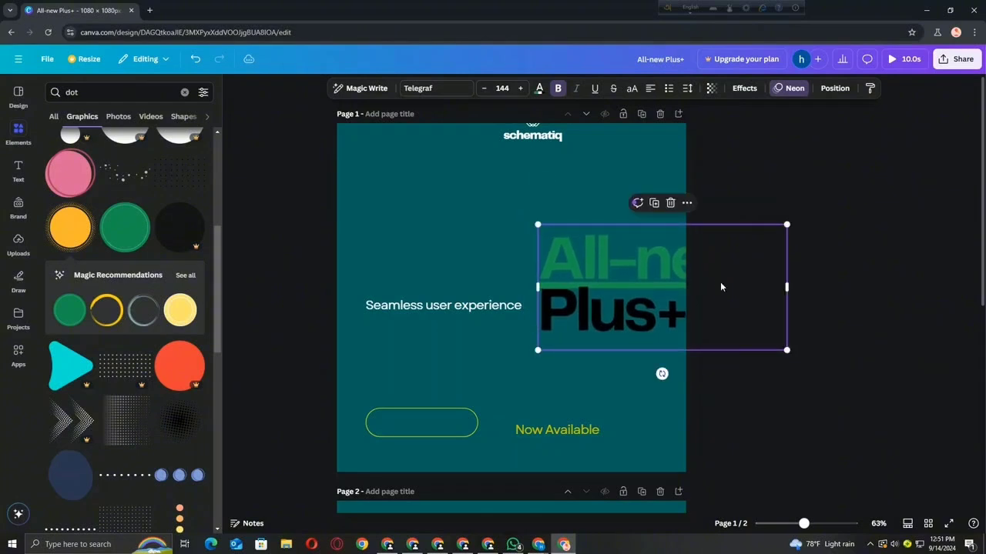
click(651, 89)
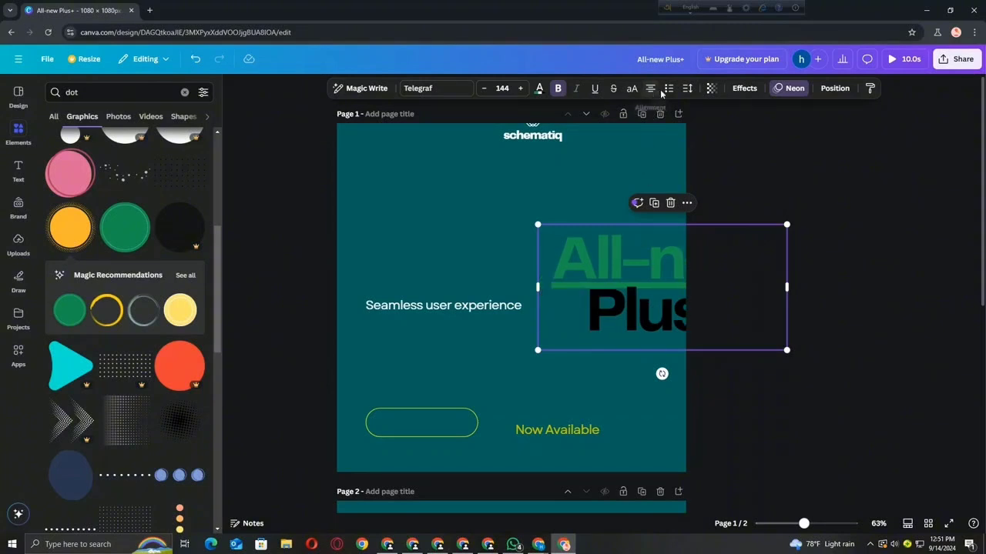
drag(649, 250, 534, 194)
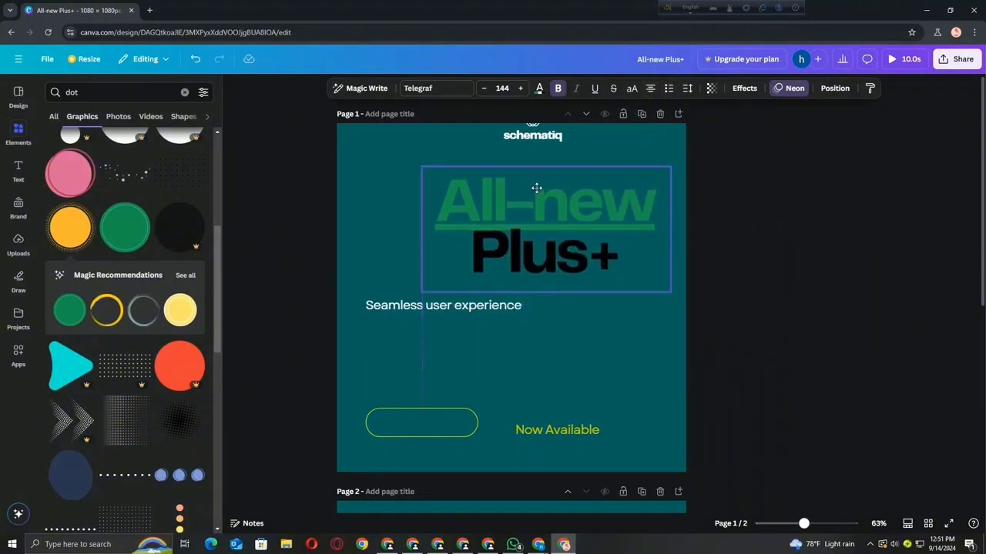
Select the word "Plus+" in the headline, cycle through the text alignment options and leave it centred.
double_click(631, 249)
drag(630, 249, 466, 251)
click(650, 88)
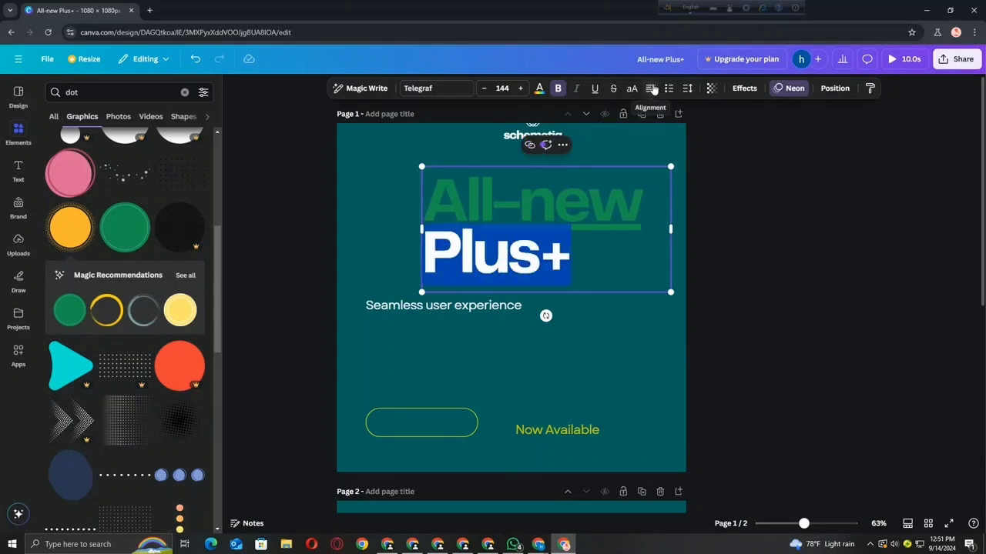
click(653, 89)
click(653, 89)
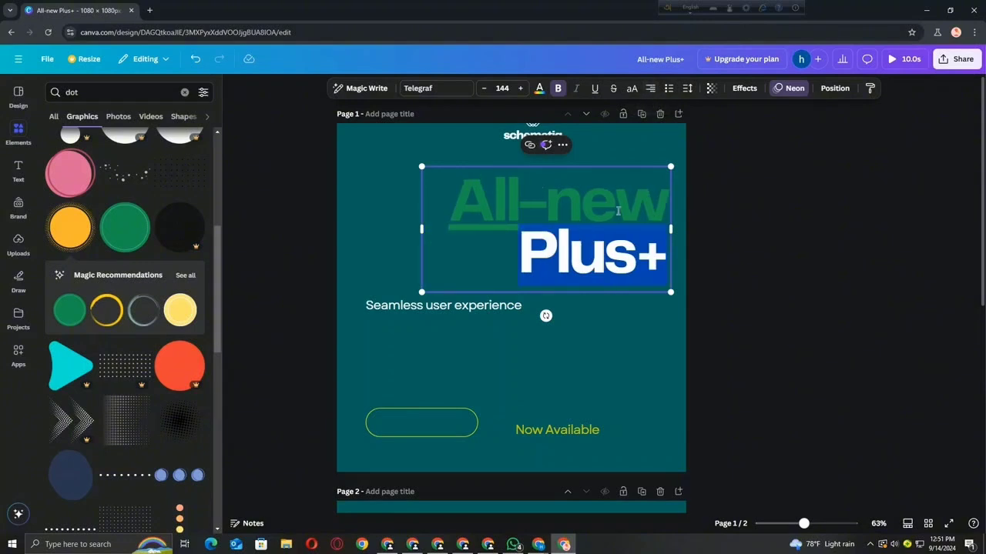
click(648, 89)
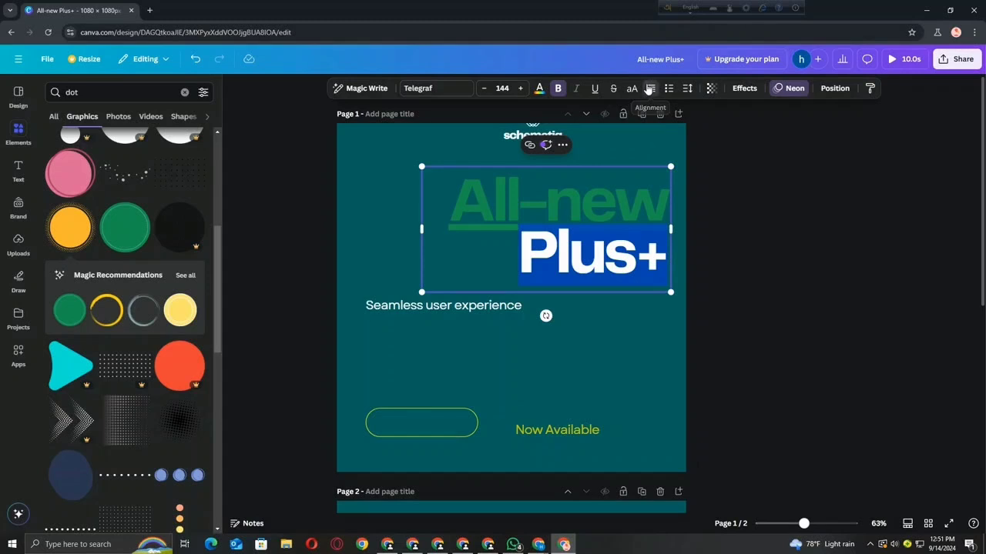
click(621, 266)
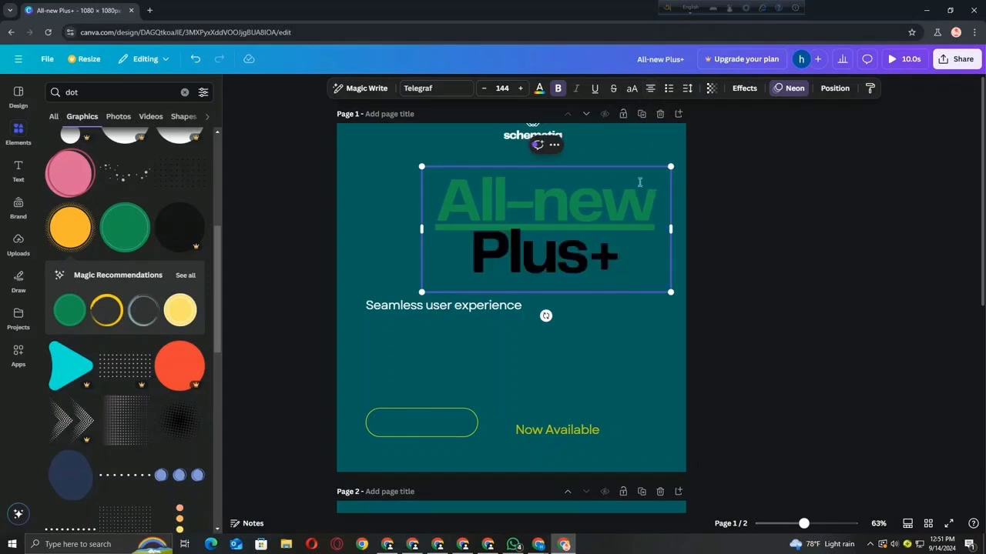
Try the Lift and Shadow text effects on the "All-new Plus+" headline.
click(744, 89)
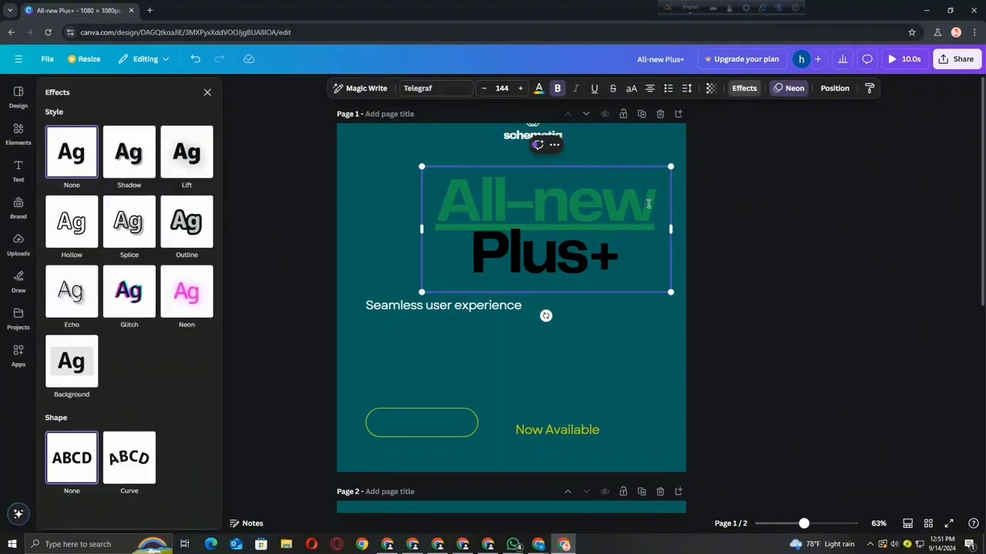
drag(649, 203, 421, 206)
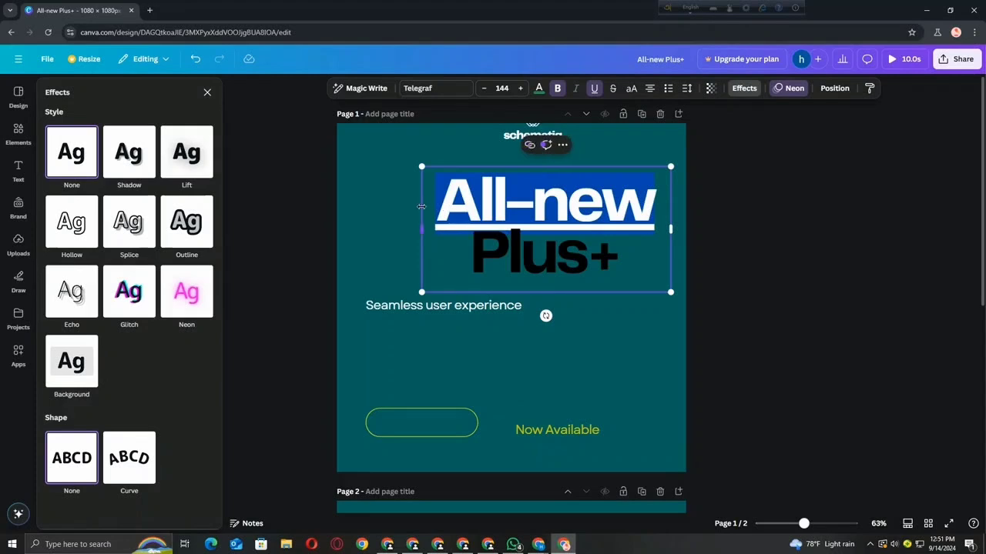
click(199, 164)
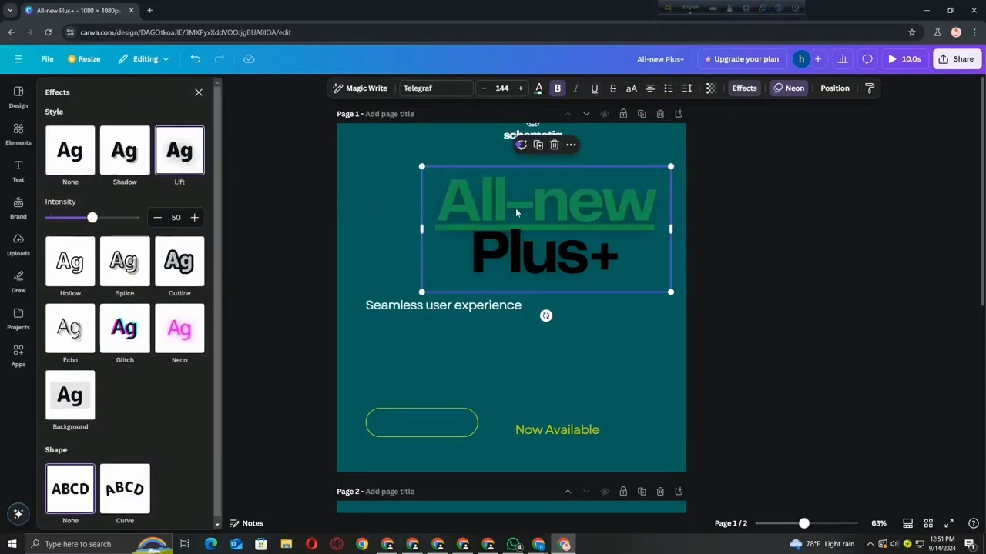
triple_click(660, 202)
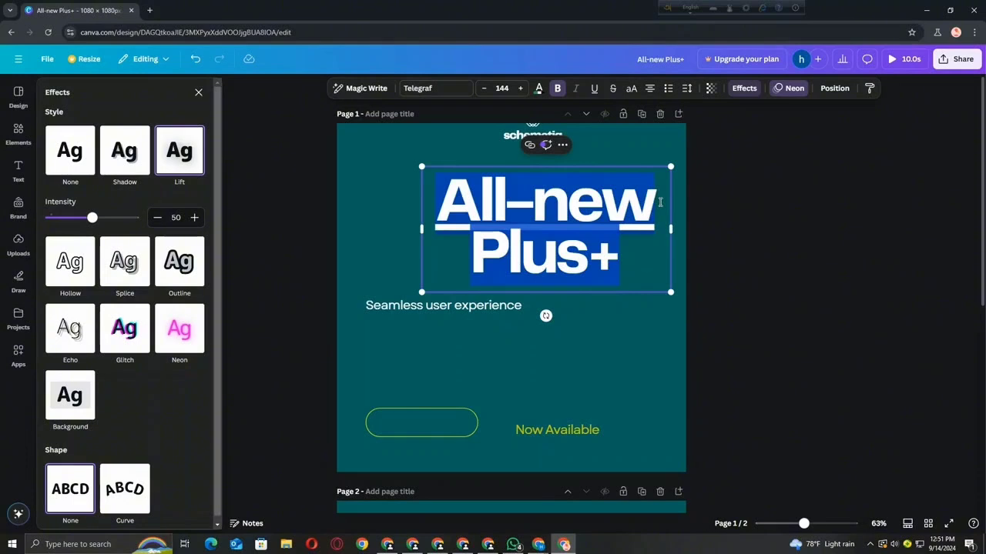
click(124, 151)
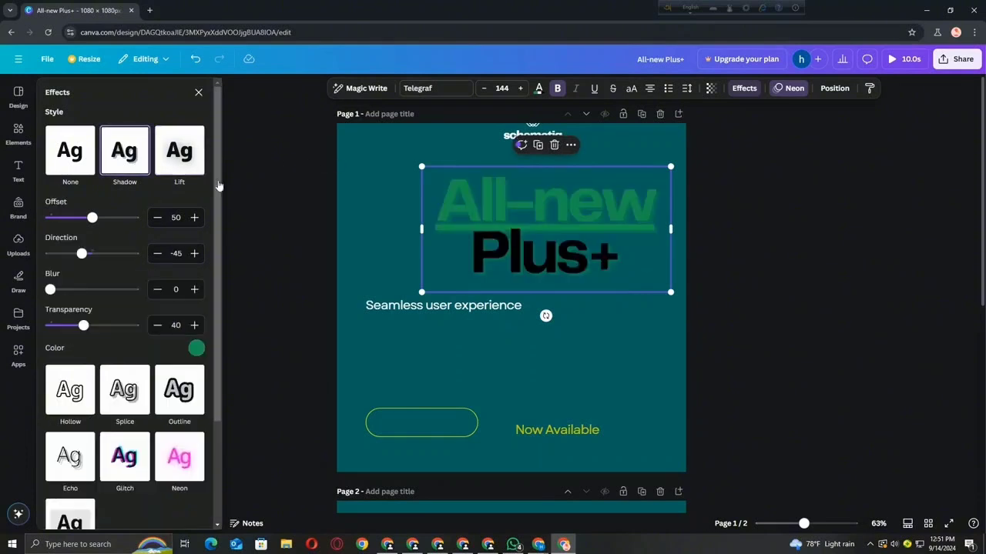
click(405, 221)
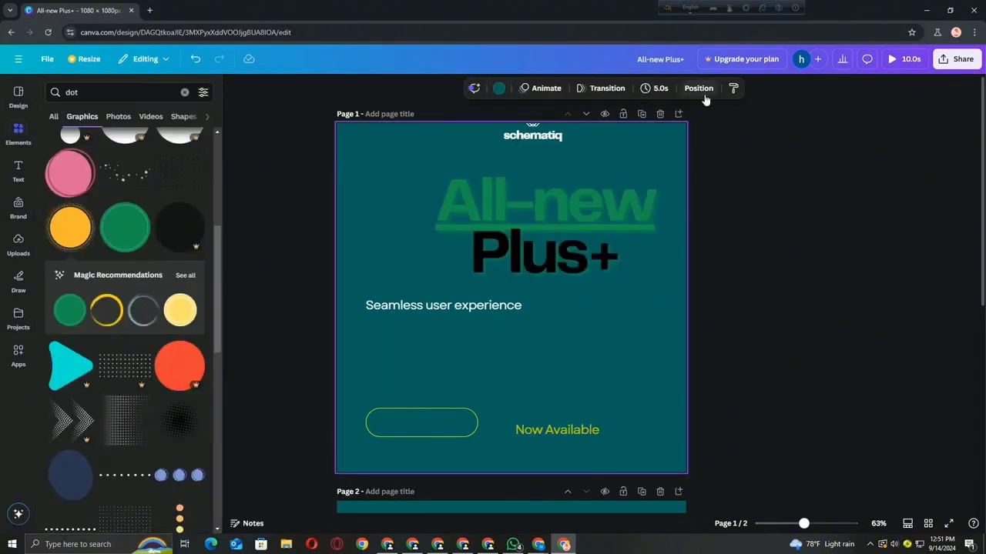
Try the Hollow, Outline and Splice text effects on the headline.
click(574, 209)
click(741, 87)
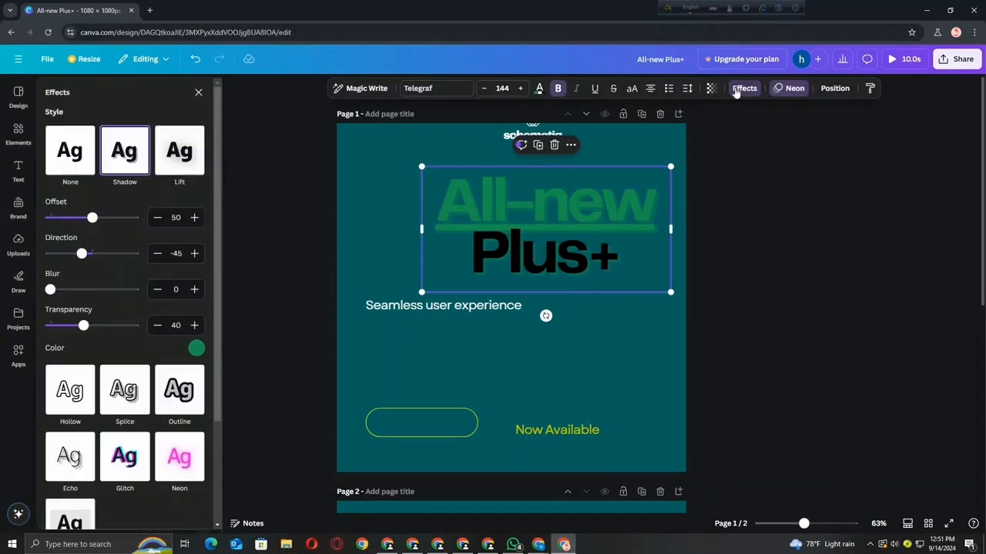
scroll(77, 262, down, 3)
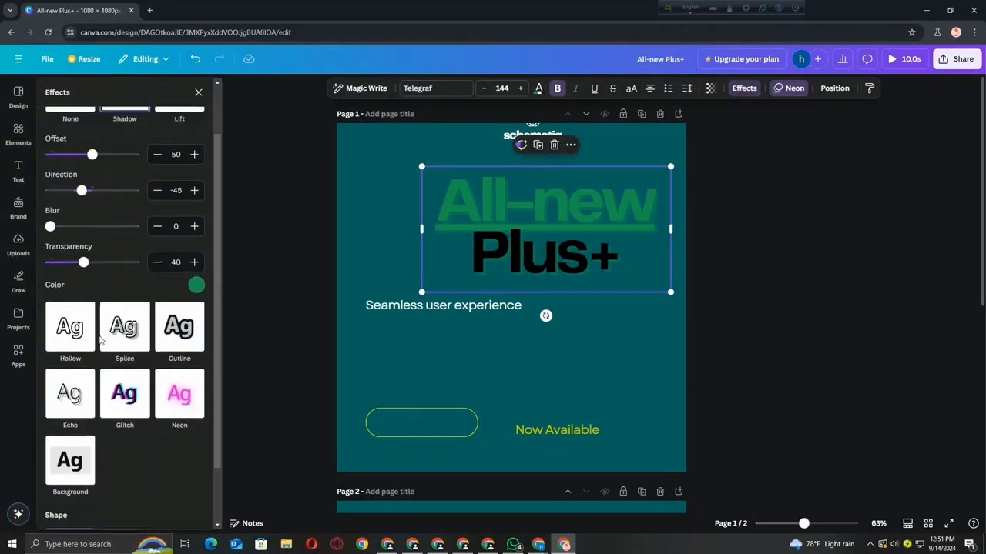
click(73, 264)
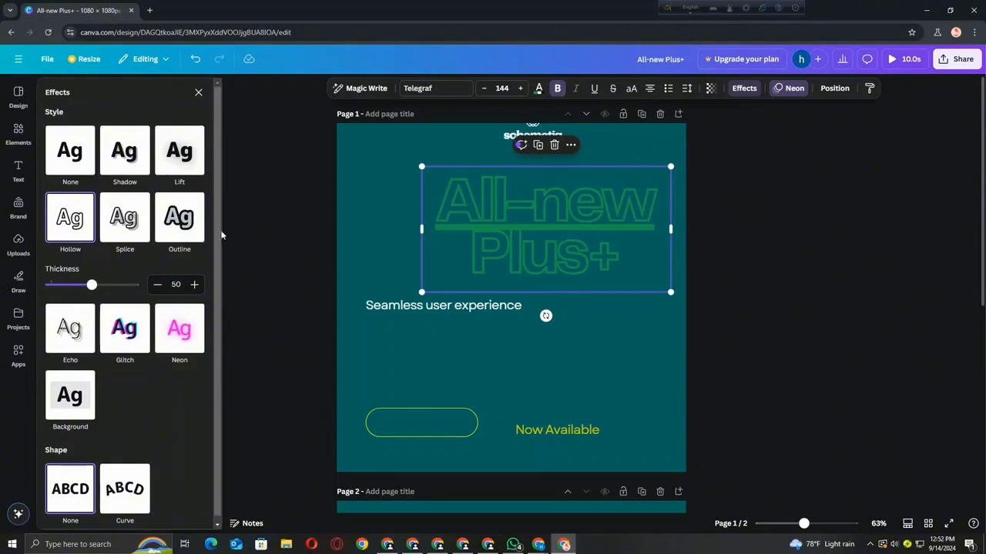
click(189, 231)
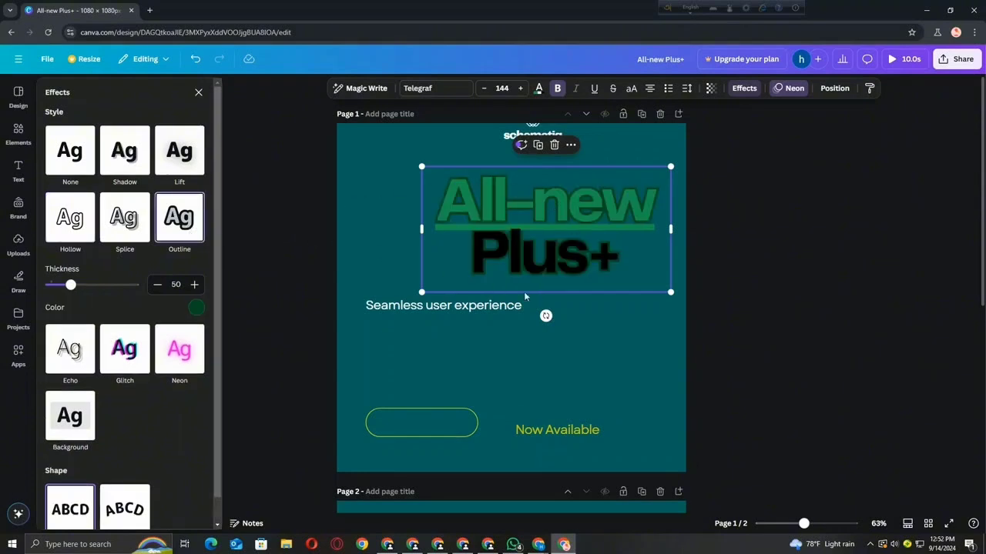
click(123, 241)
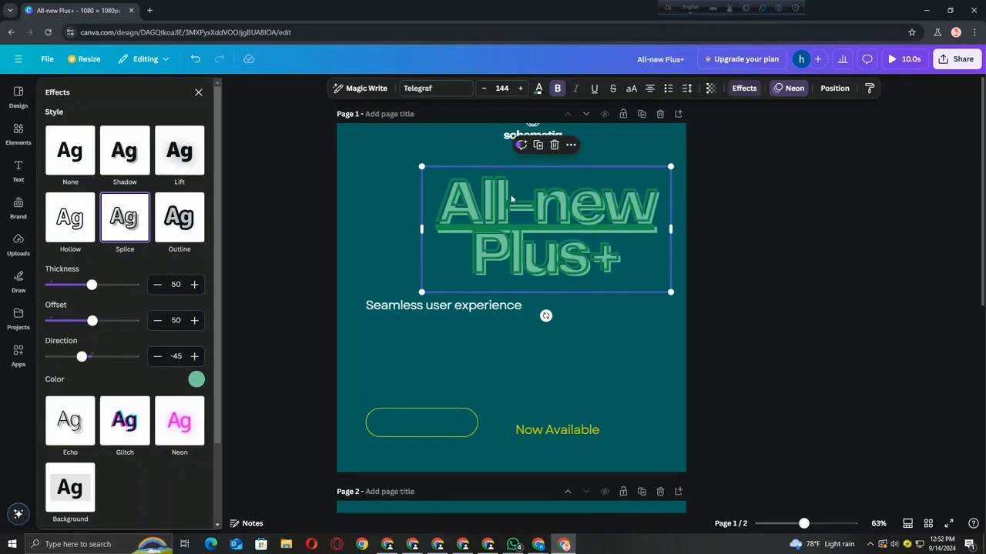
Preview the Neon effect on the headline and replace it with the Background effect.
scroll(164, 455, down, 3)
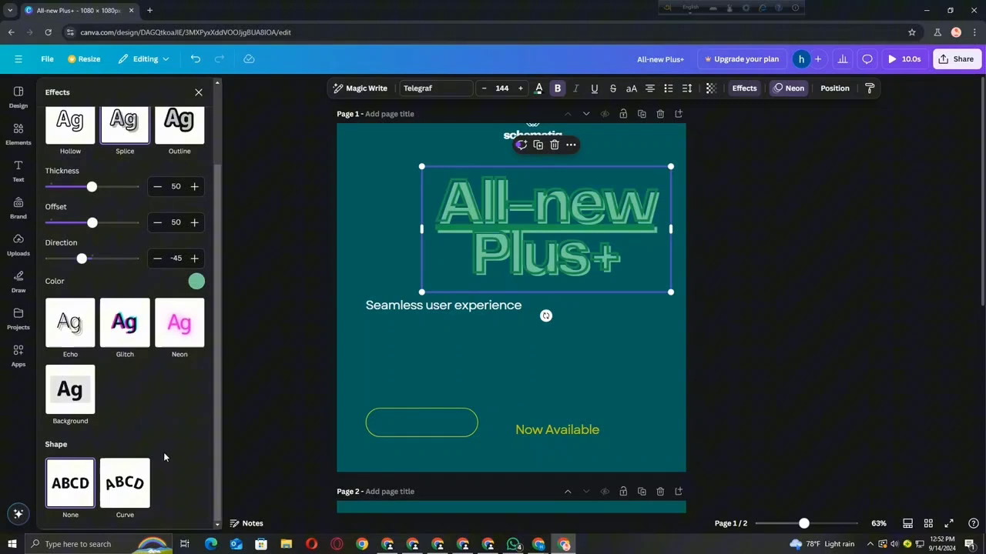
click(179, 322)
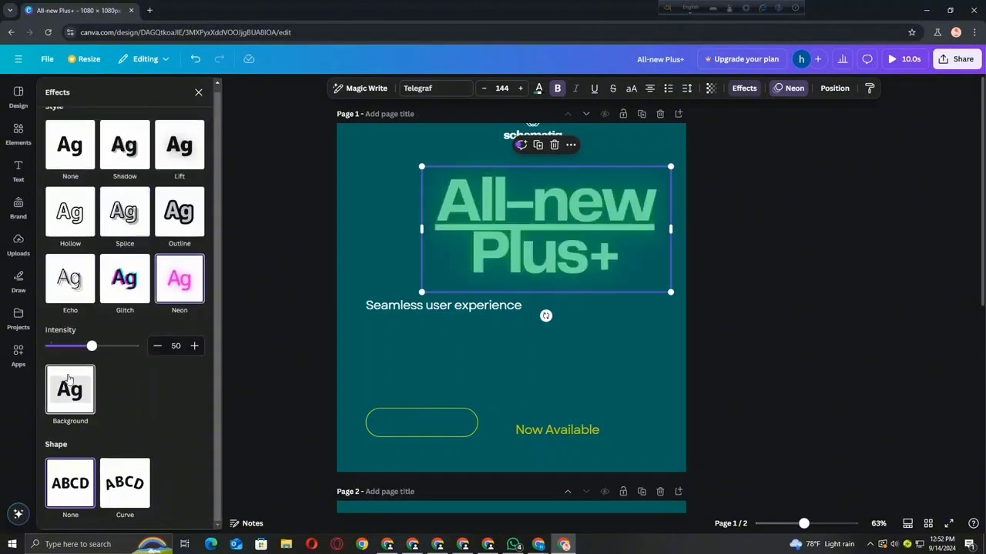
click(60, 394)
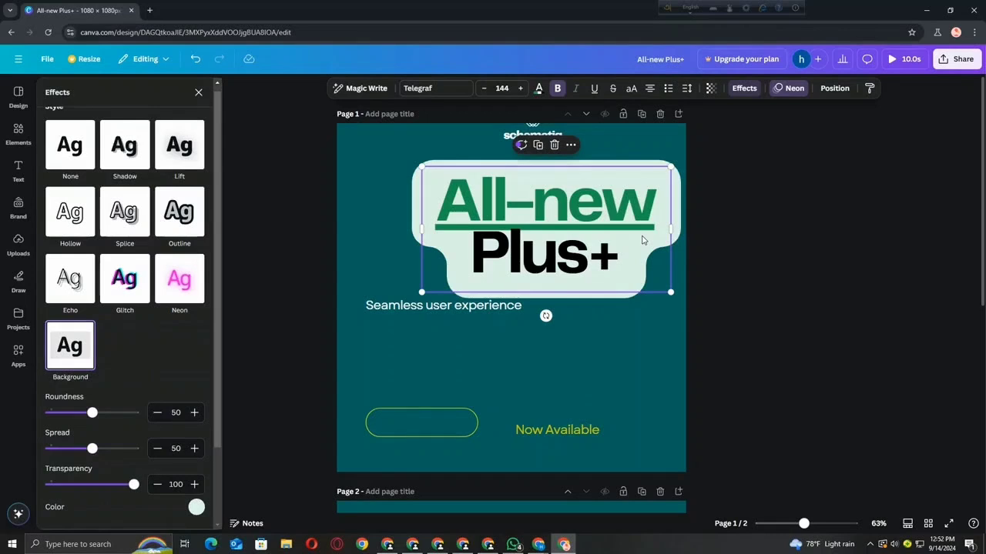
Apply the Curve shape to the headline text and move the headline up over page 1's upper edge.
scroll(643, 240, down, 3)
scroll(110, 342, down, 2)
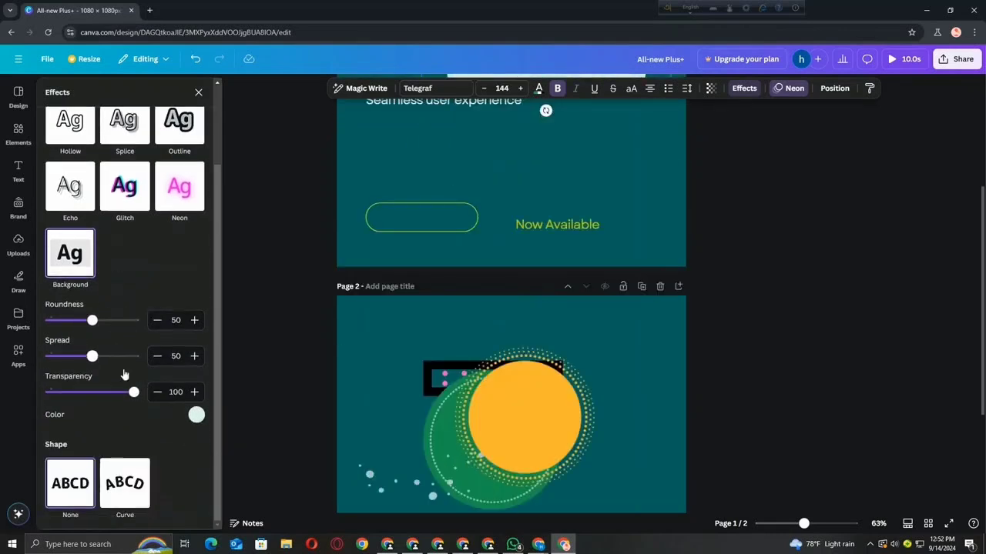
click(131, 495)
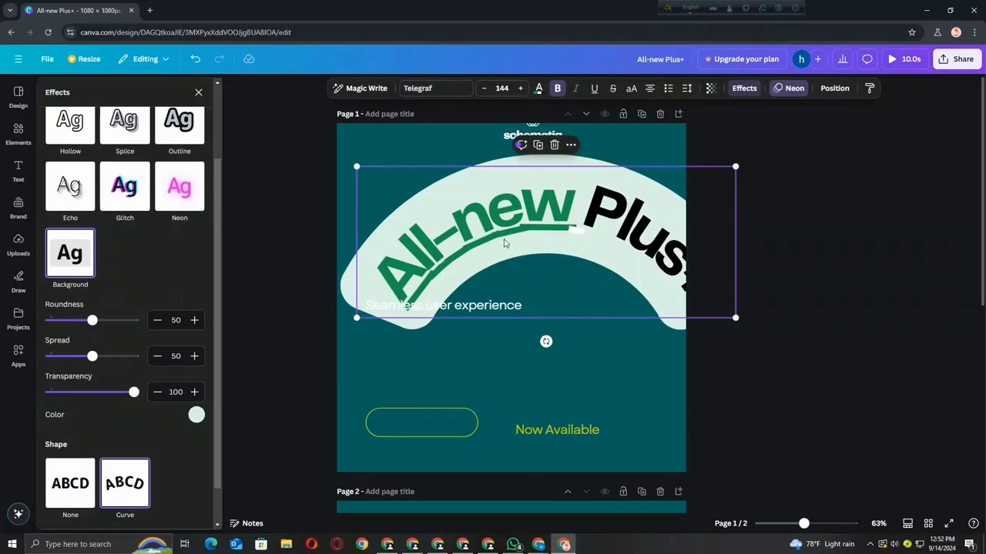
drag(504, 243, 490, 178)
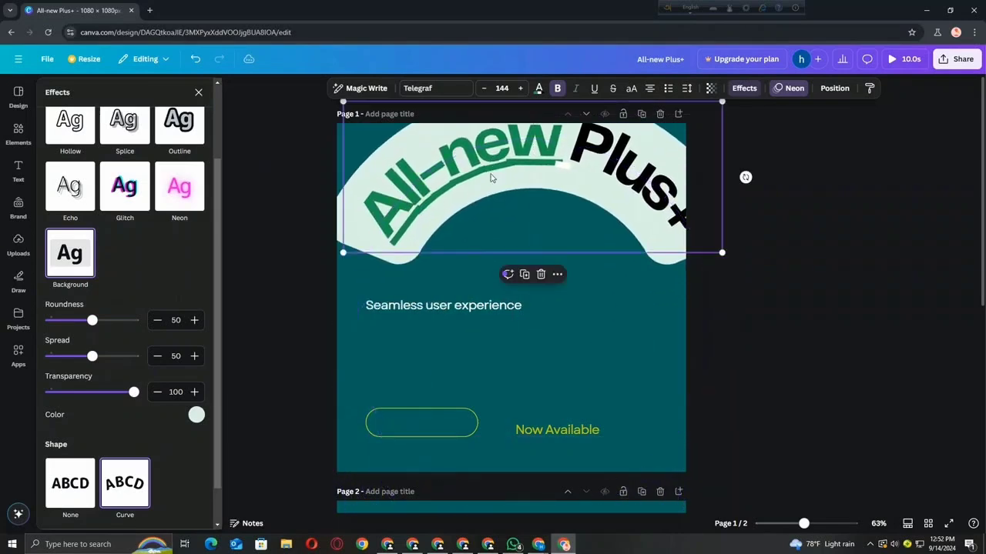
double_click(493, 170)
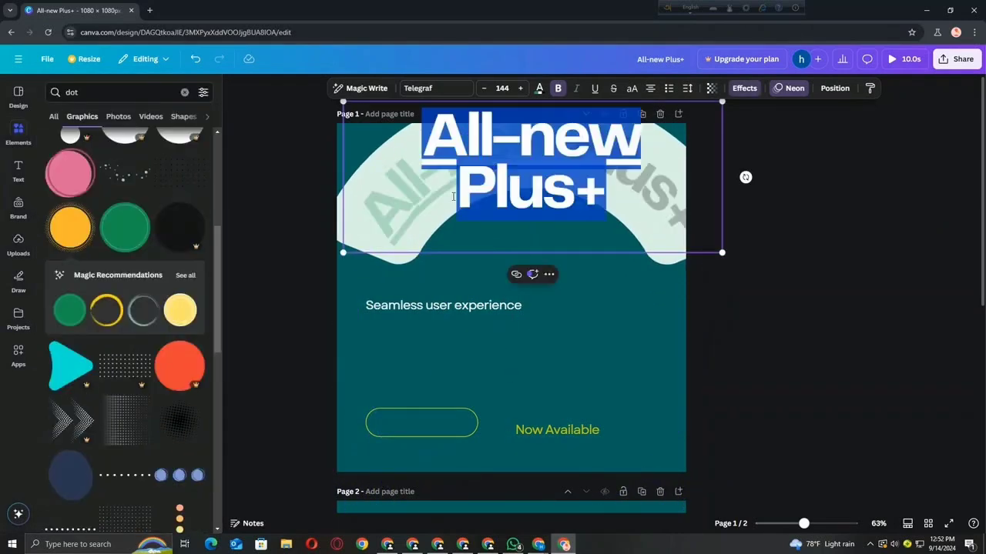
click(612, 262)
click(626, 229)
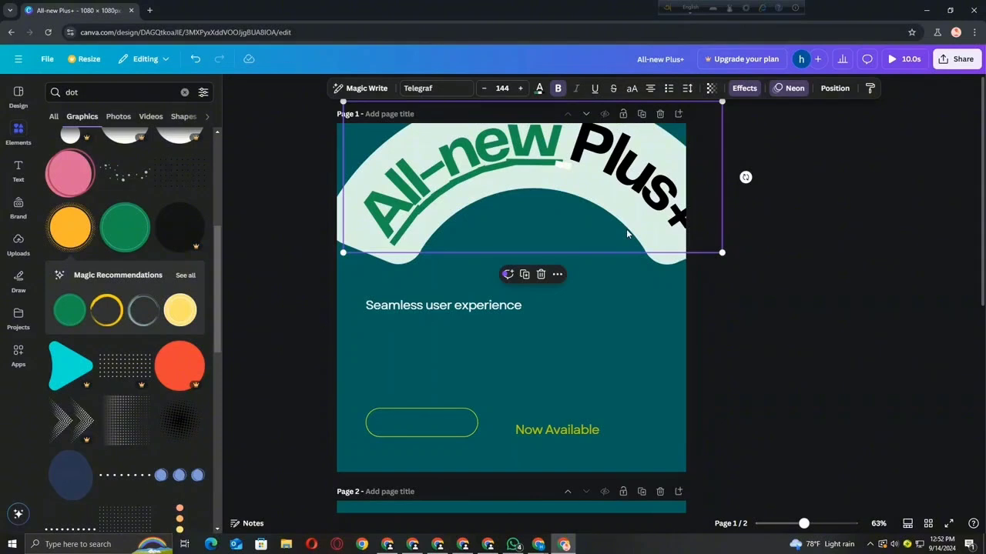
click(603, 347)
Shrink the curved headline to font size 75.2 and place it, tilted slightly clockwise, between the logo and the tagline.
drag(521, 171, 522, 238)
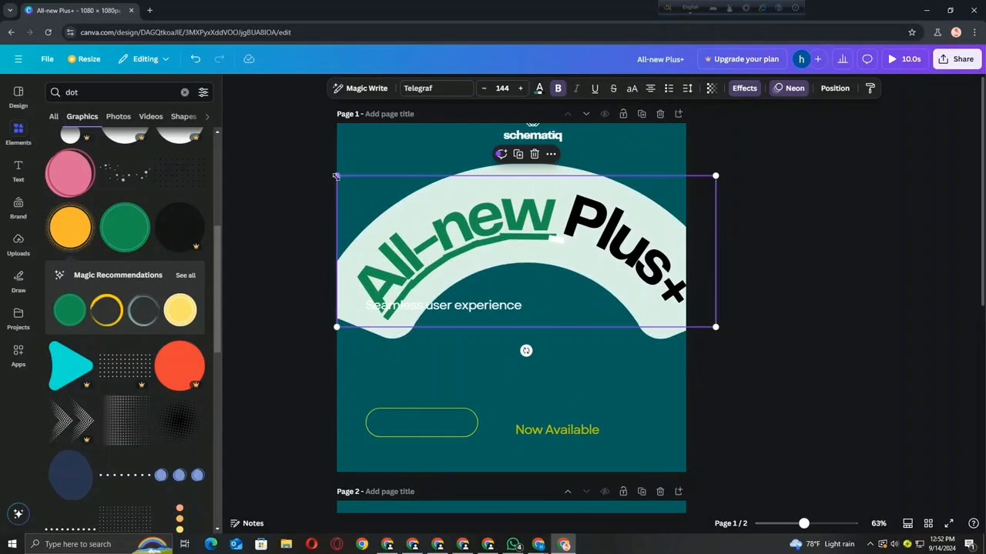
drag(337, 176, 517, 282)
drag(618, 291, 503, 236)
mouse_move(503, 294)
mouse_down()
mouse_move(451, 282)
mouse_move(450, 159)
mouse_move(576, 234)
mouse_move(520, 294)
mouse_move(493, 293)
mouse_up()
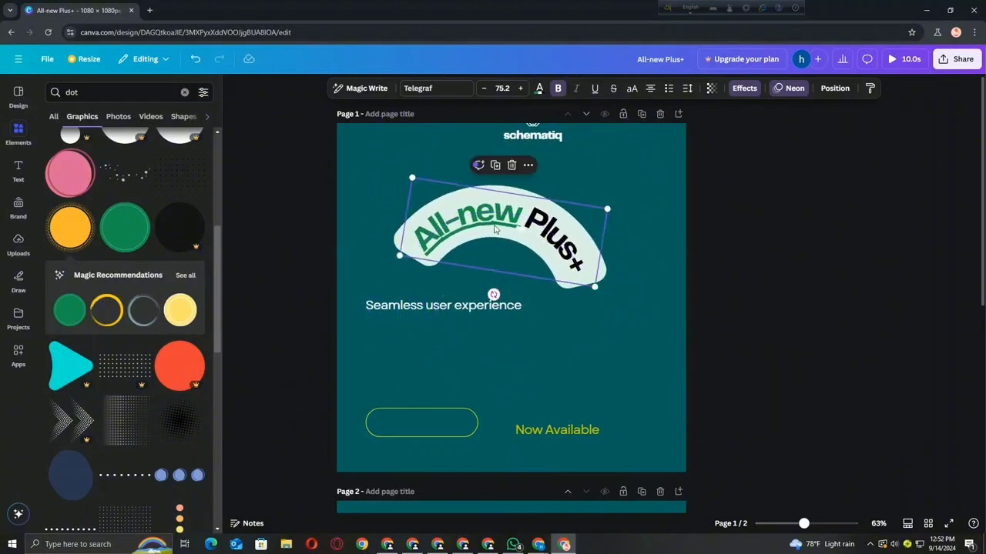
drag(480, 235, 482, 246)
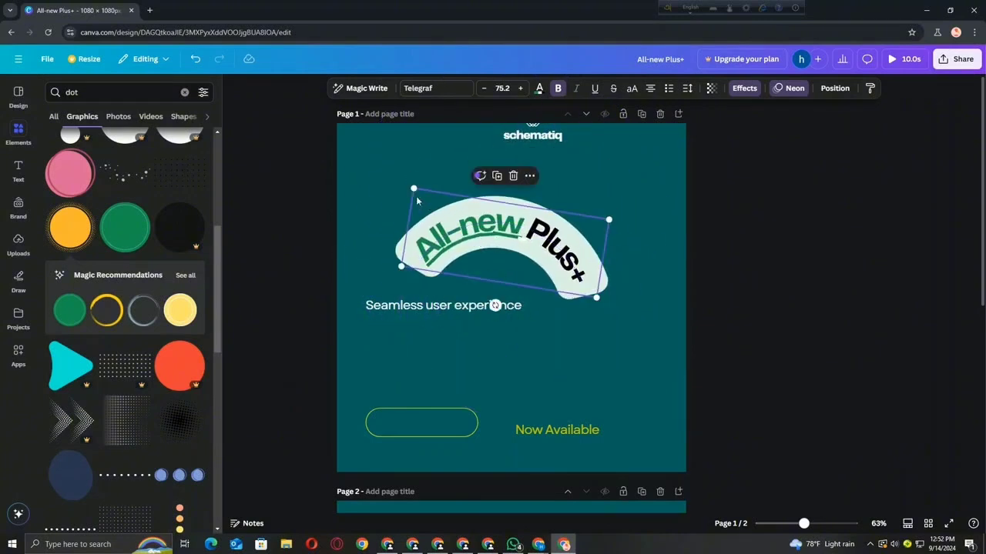
Open the headline's text for editing and rotate the headline counterclockwise so its right end tilts slightly upward.
double_click(477, 243)
key(ctrl+u)
key(Escape)
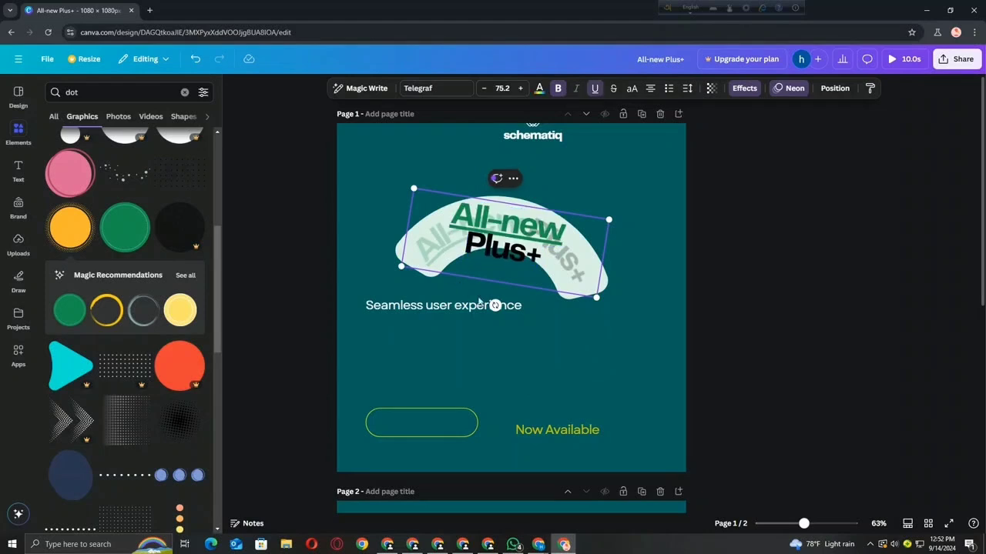
mouse_move(495, 305)
mouse_down()
mouse_move(512, 324)
mouse_move(513, 306)
mouse_up()
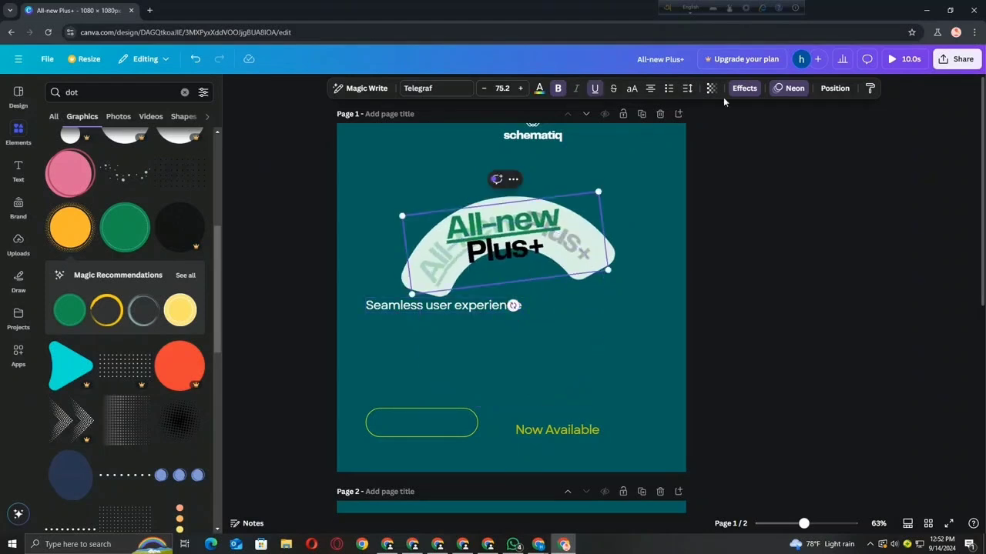
Look through the writing animations and motion effects available for the headline.
click(780, 88)
scroll(72, 407, down, 3)
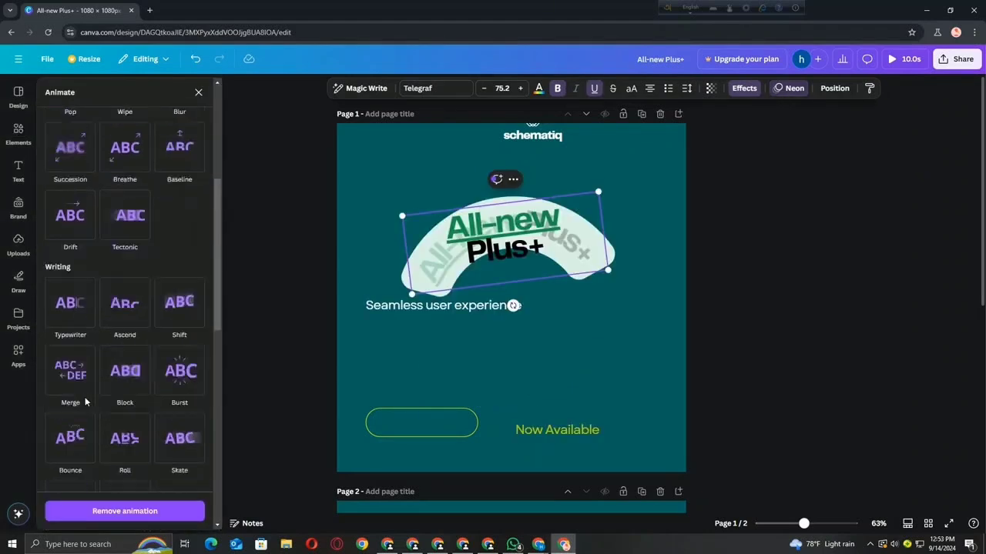
click(77, 404)
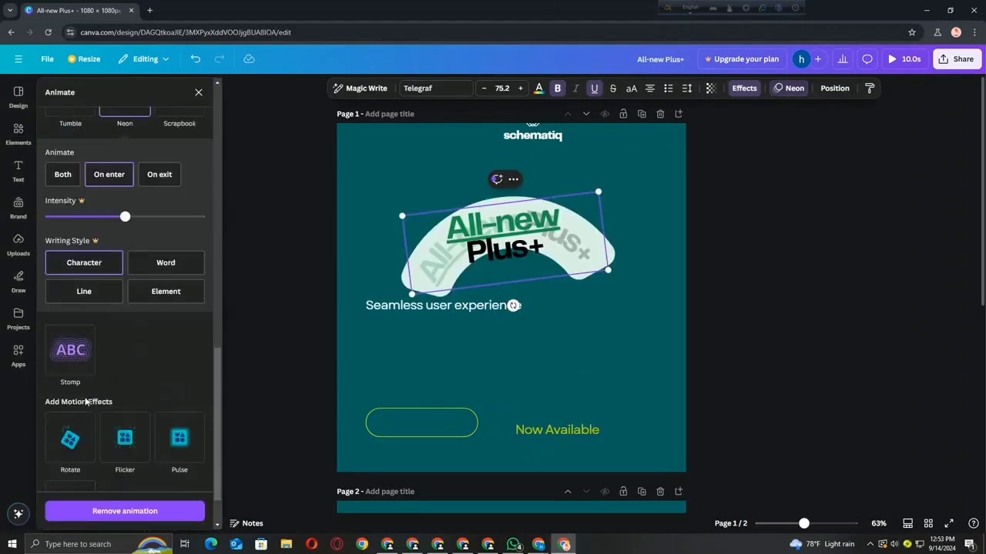
Set the headline's text effect shape to None to remove the curve.
click(740, 88)
scroll(156, 433, down, 3)
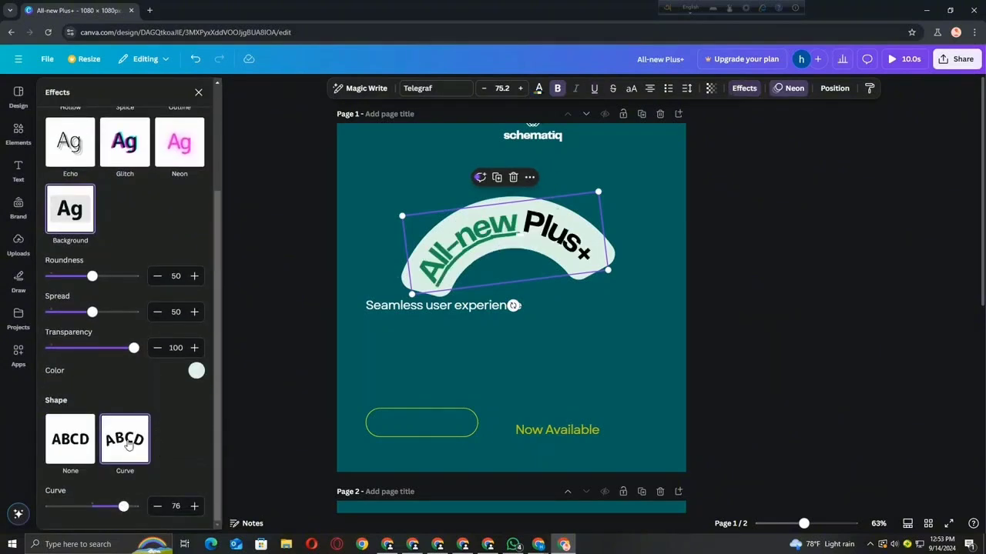
click(80, 454)
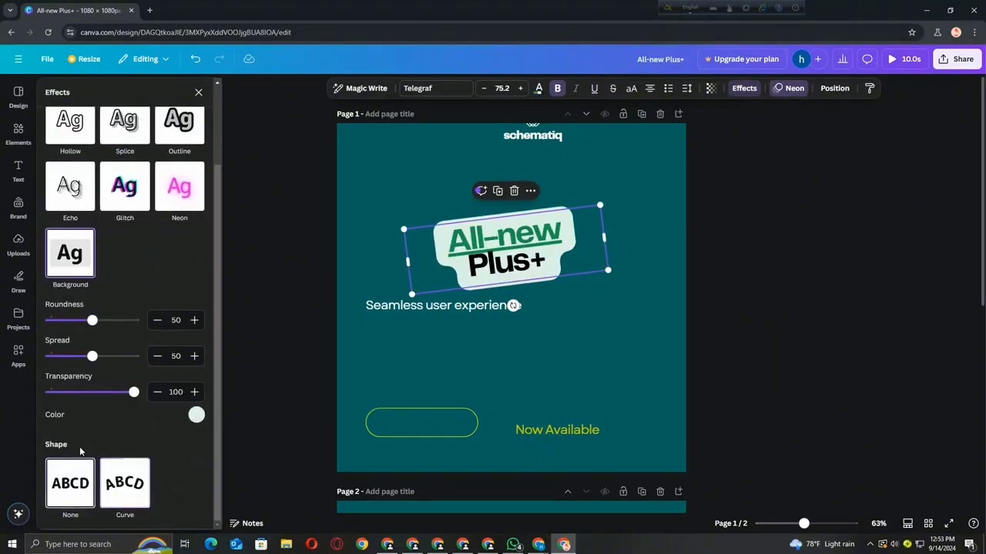
Apply the Curve shape to the "All-new Plus+" headline and set its curve to 100.
click(137, 493)
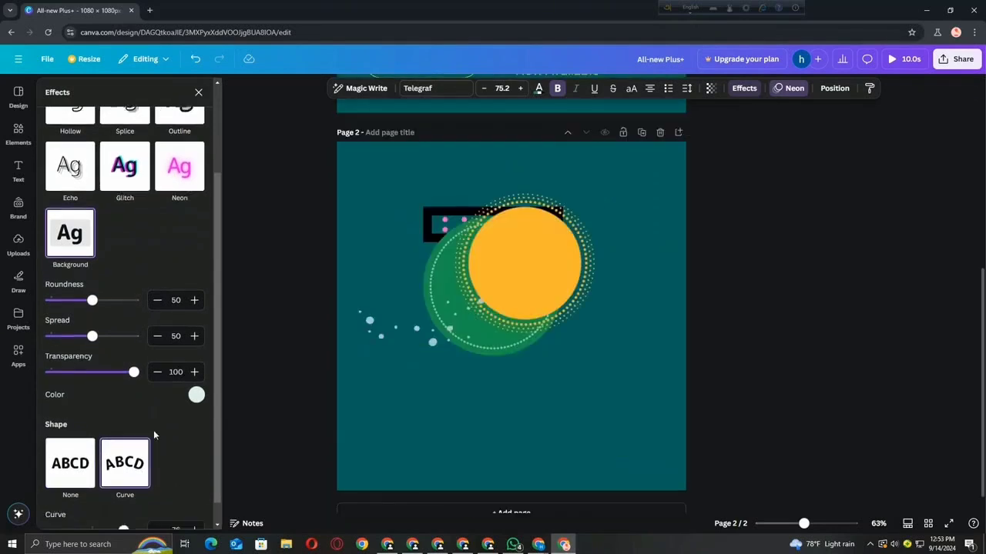
scroll(495, 280, up, 5)
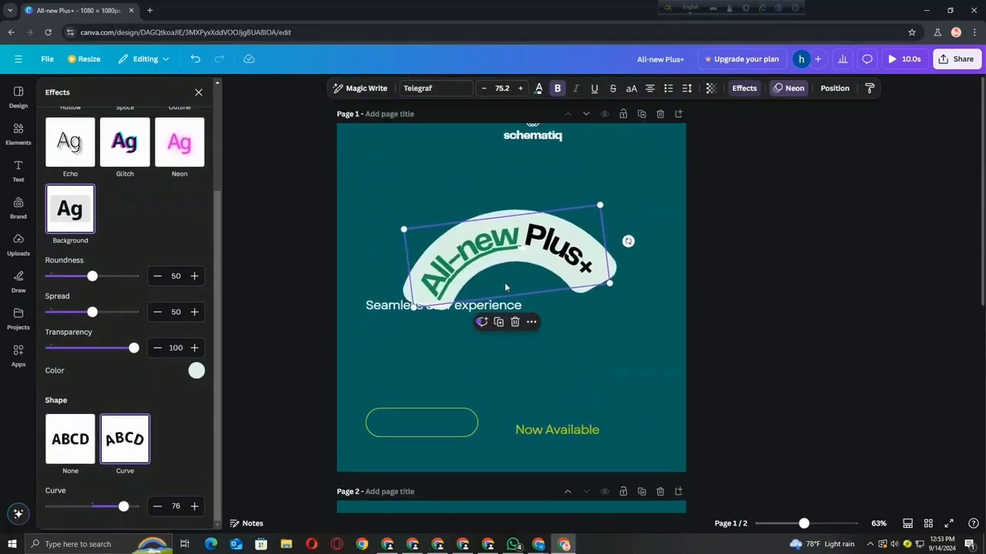
drag(123, 507, 143, 514)
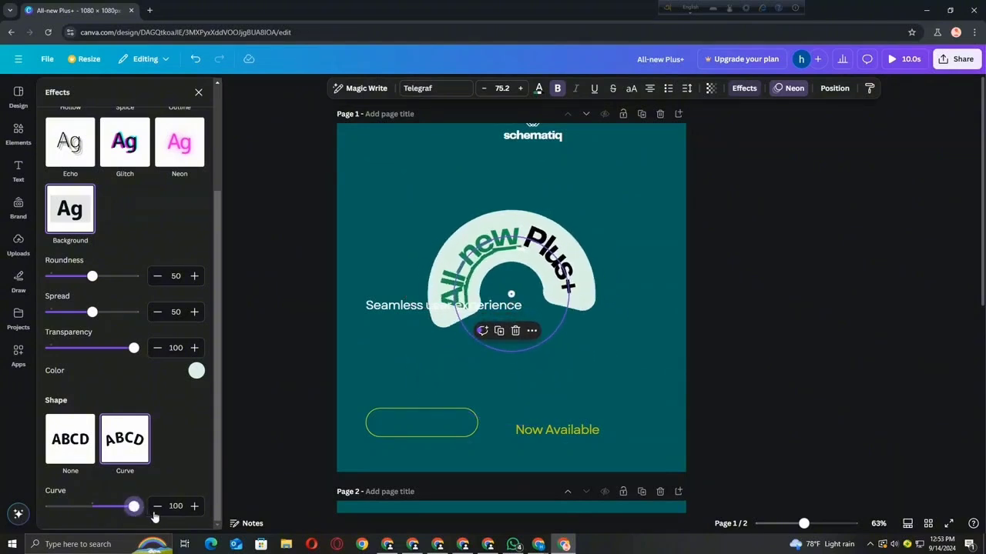
drag(140, 519, 166, 518)
Change the curved headline's effect style to Splice and move it up into the gap between the logo and the tagline.
scroll(119, 395, up, 3)
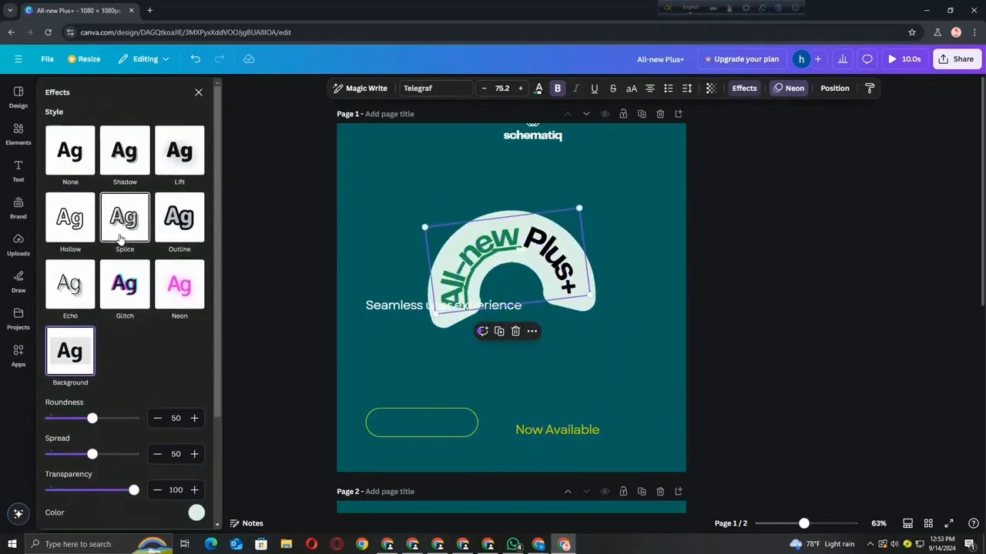
click(121, 239)
click(18, 171)
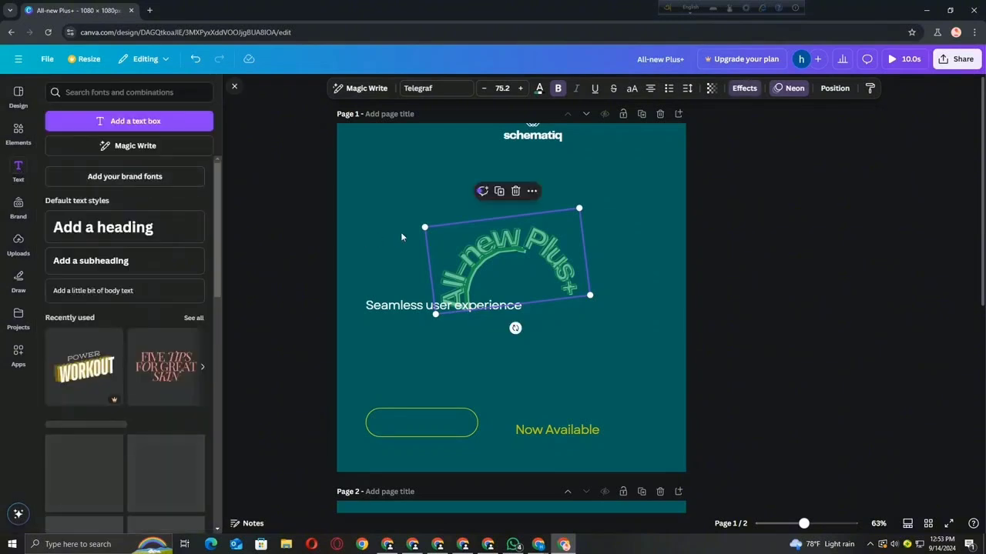
drag(479, 238, 484, 202)
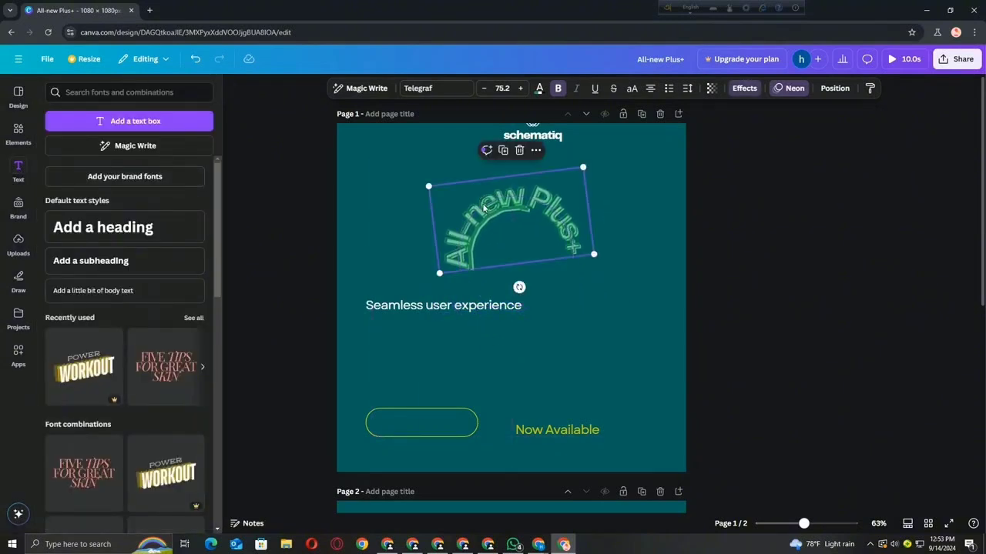